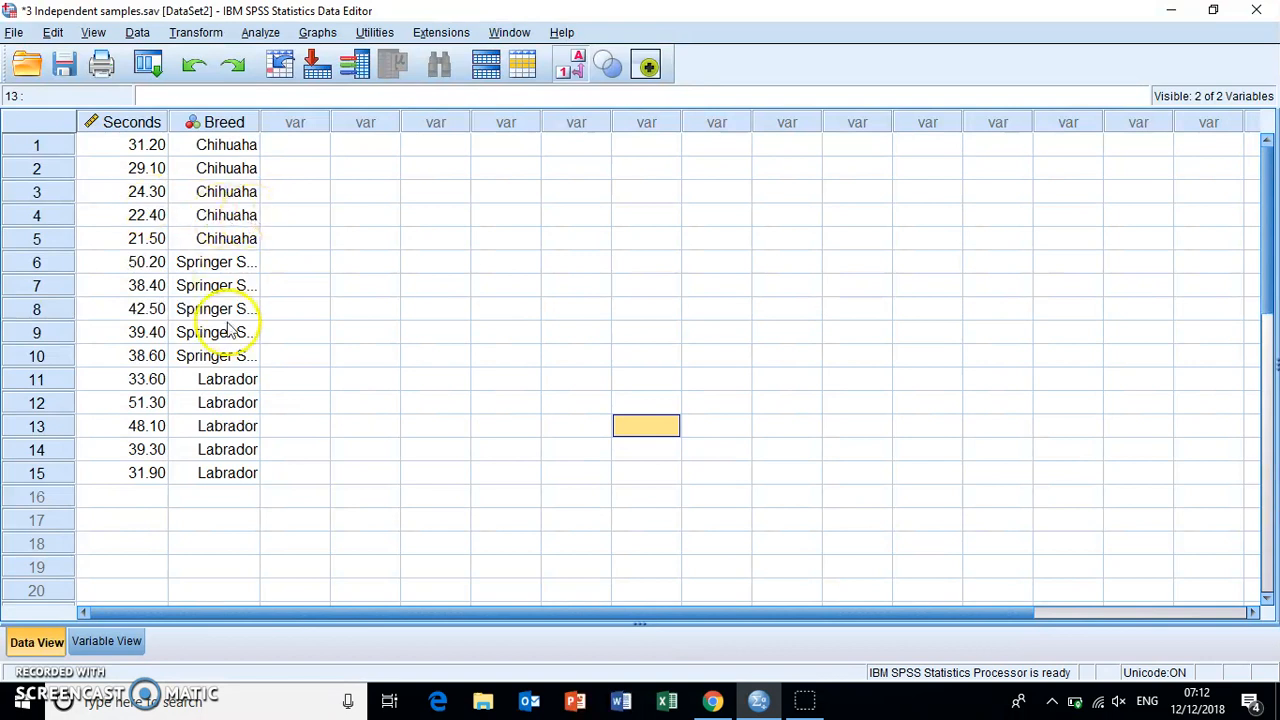
- Examine the name, label and measurement level of the Seconds variable, keeping the measure as Scale
click(134, 647)
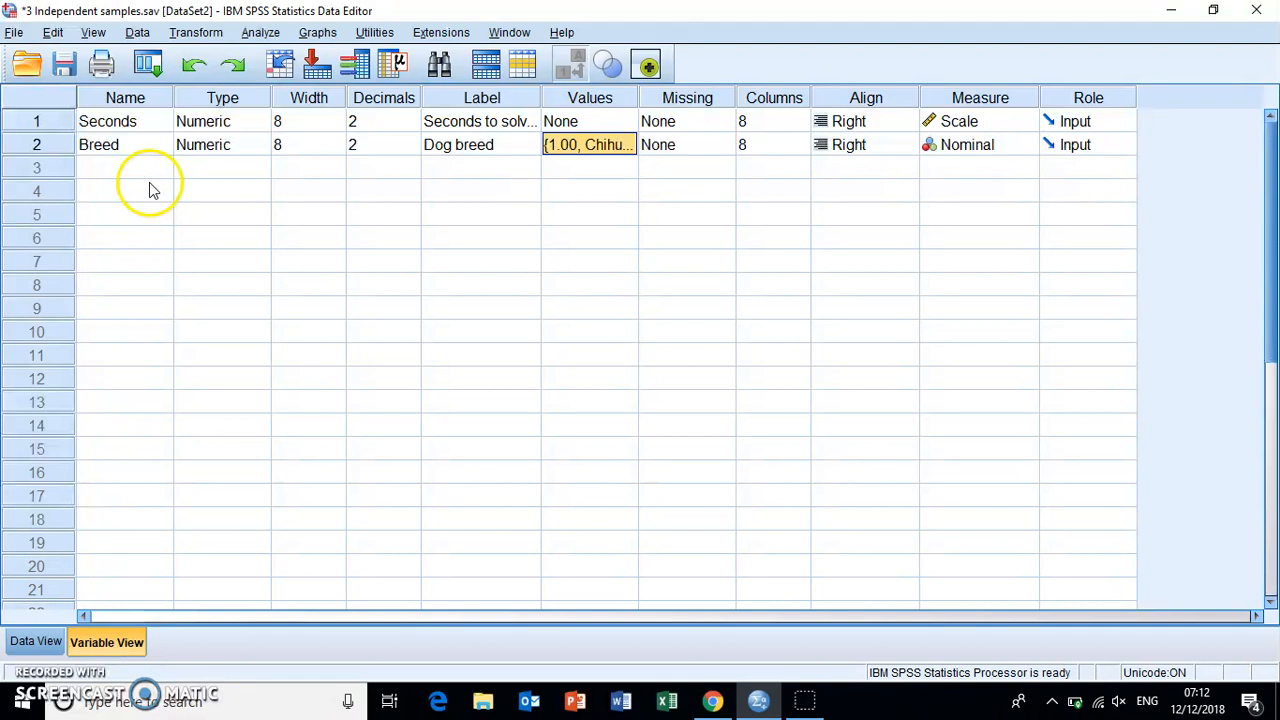
click(148, 121)
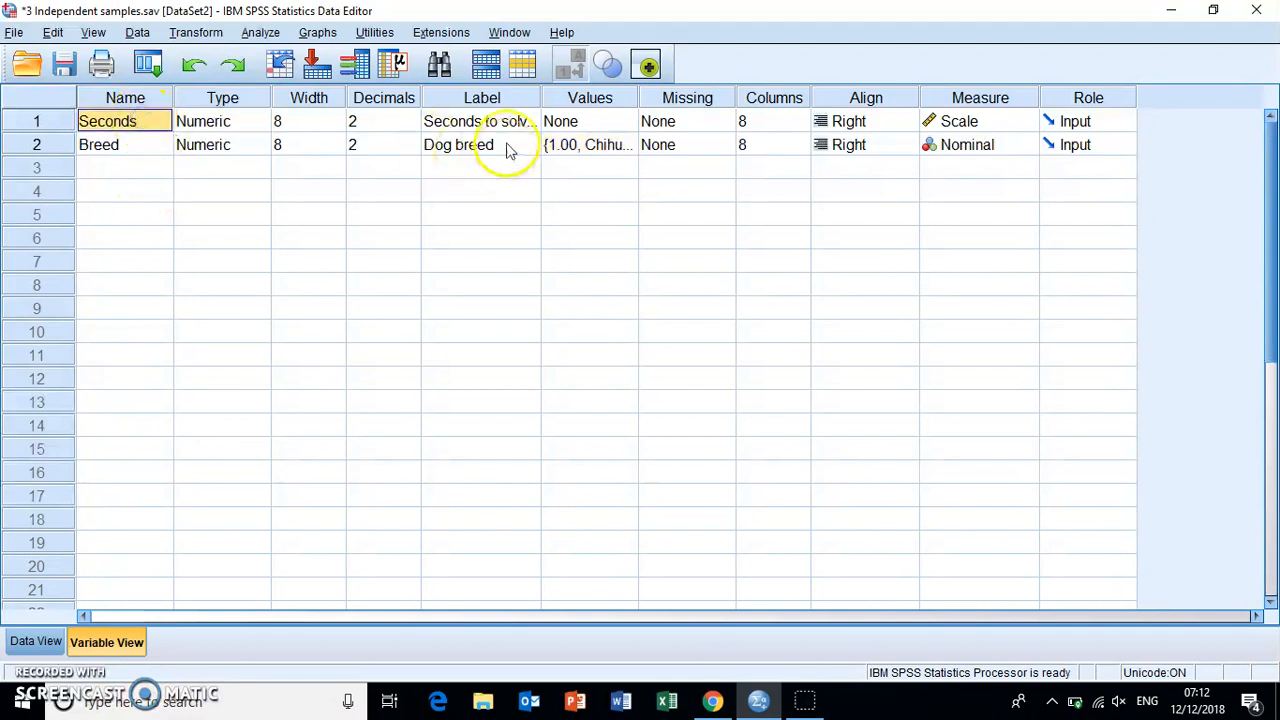
click(473, 119)
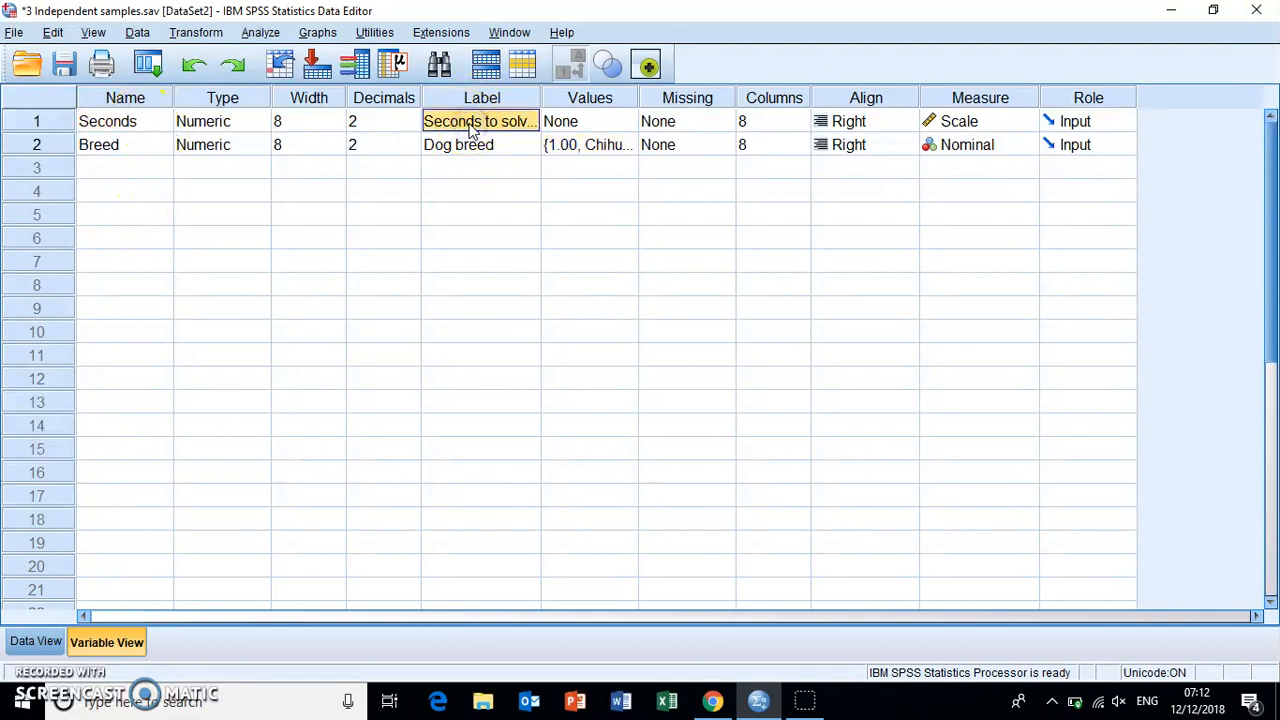
click(973, 127)
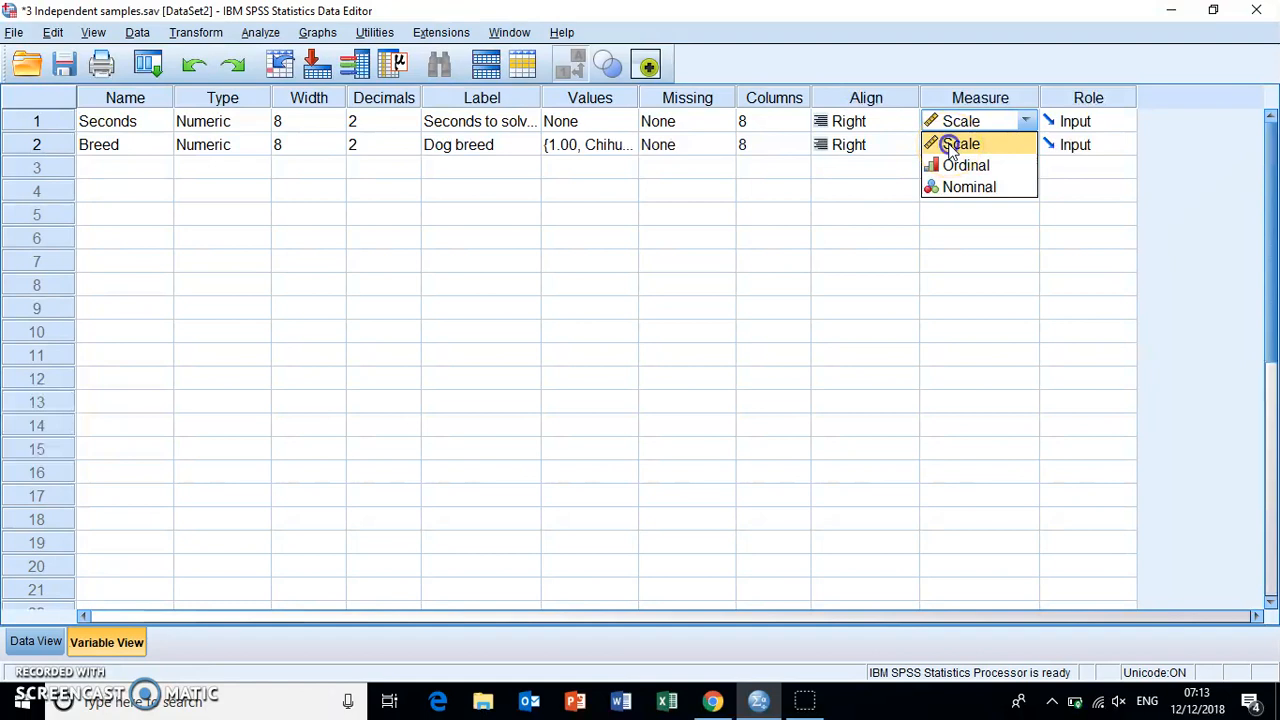
click(950, 148)
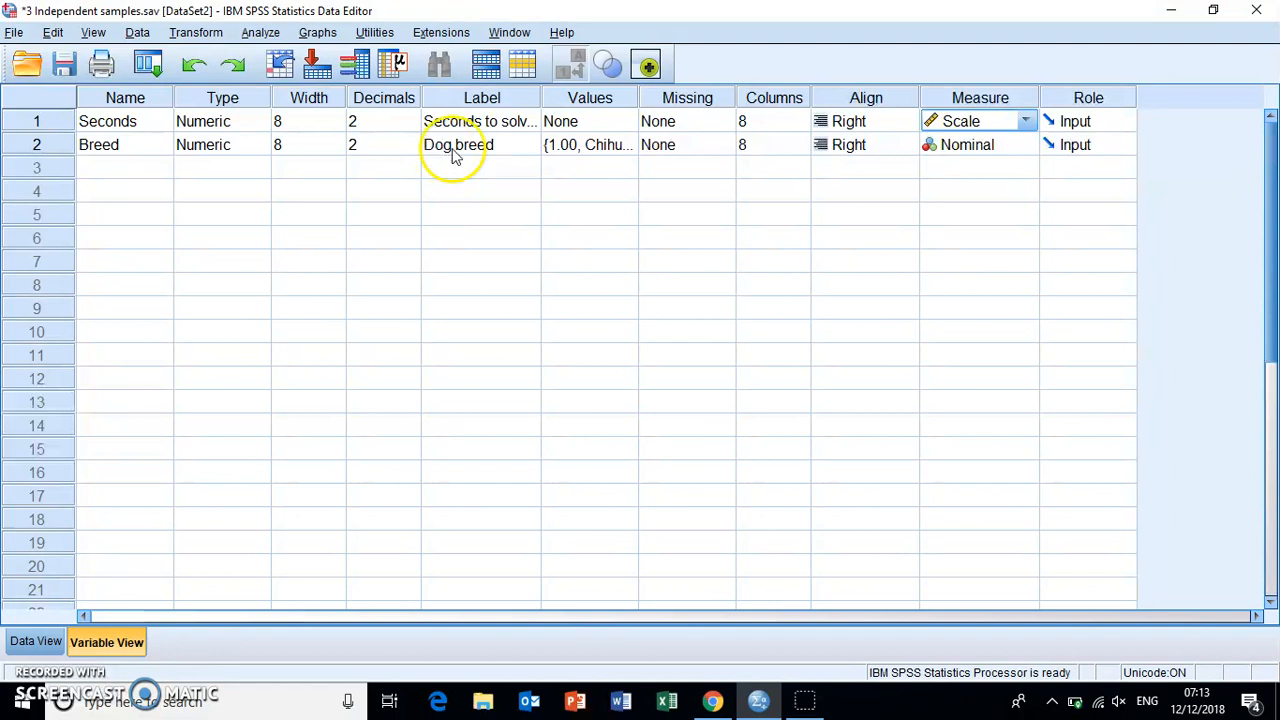
- Review the value labels of the Breed variable without changing them and return to the data values
click(626, 144)
click(628, 144)
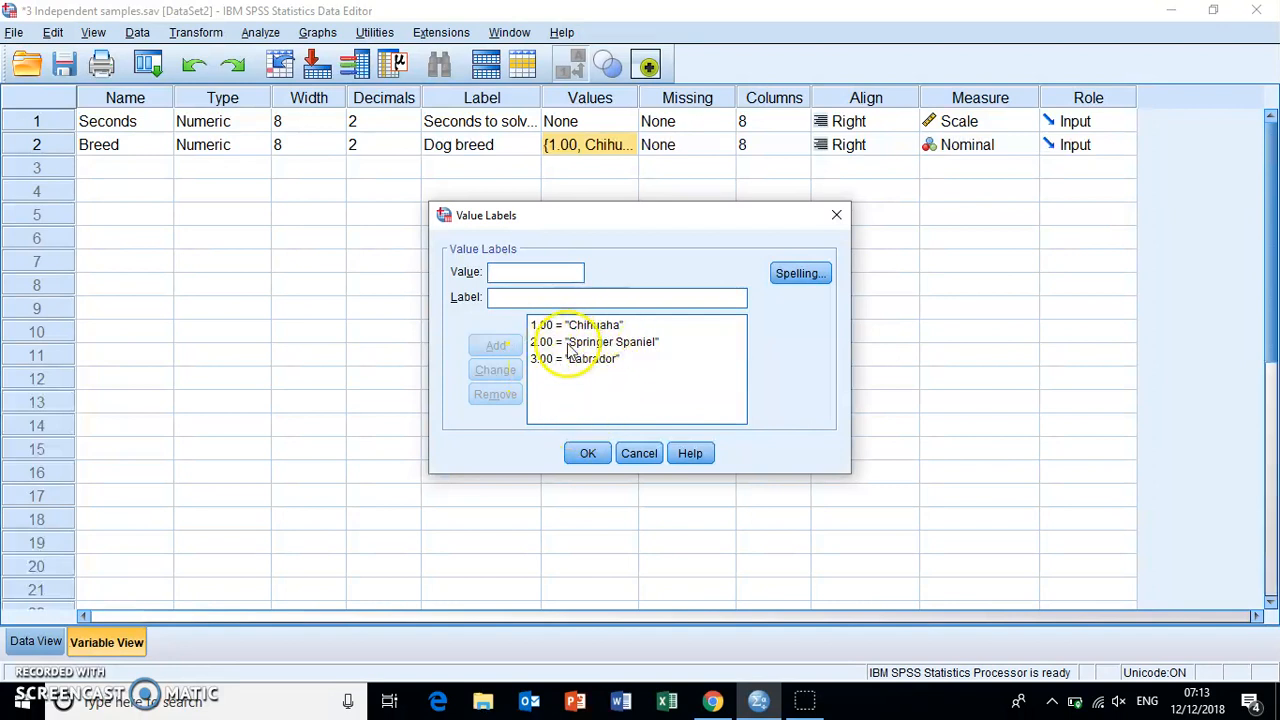
click(638, 453)
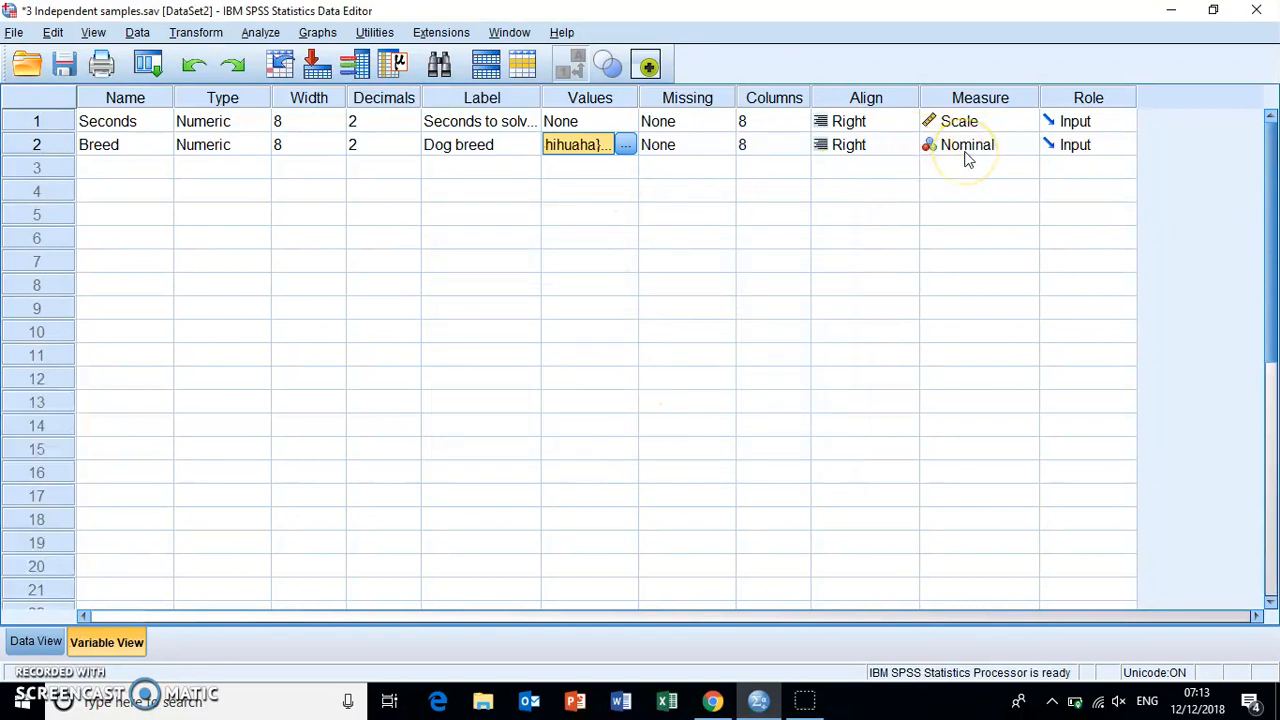
click(30, 641)
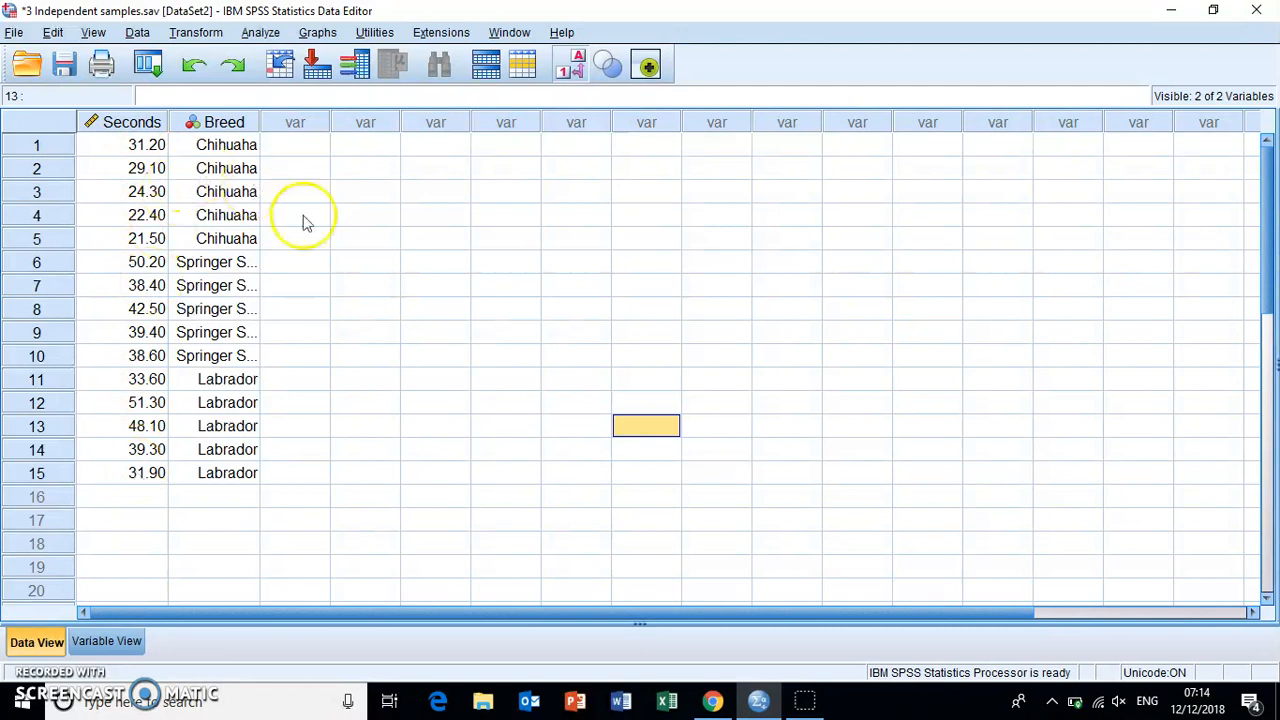
- Start an Explore analysis with Seconds to solve puzzle as the dependent variable
click(294, 147)
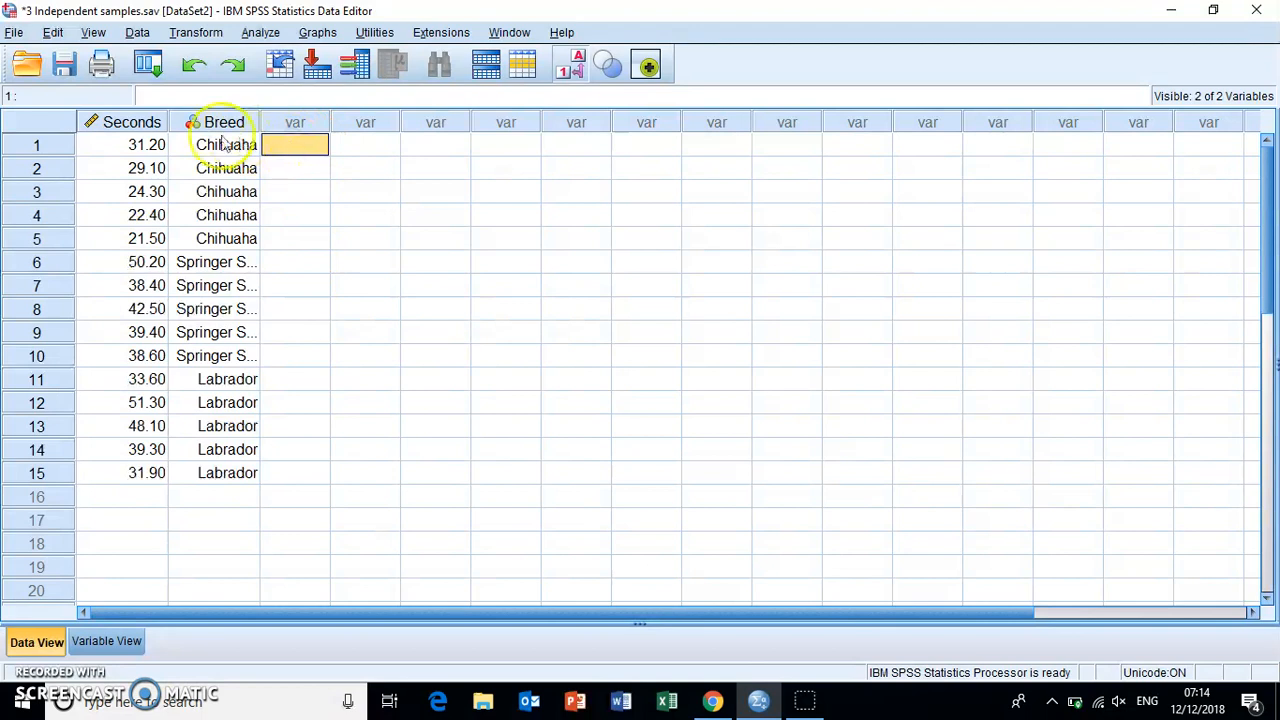
click(260, 32)
mouse_move(272, 88)
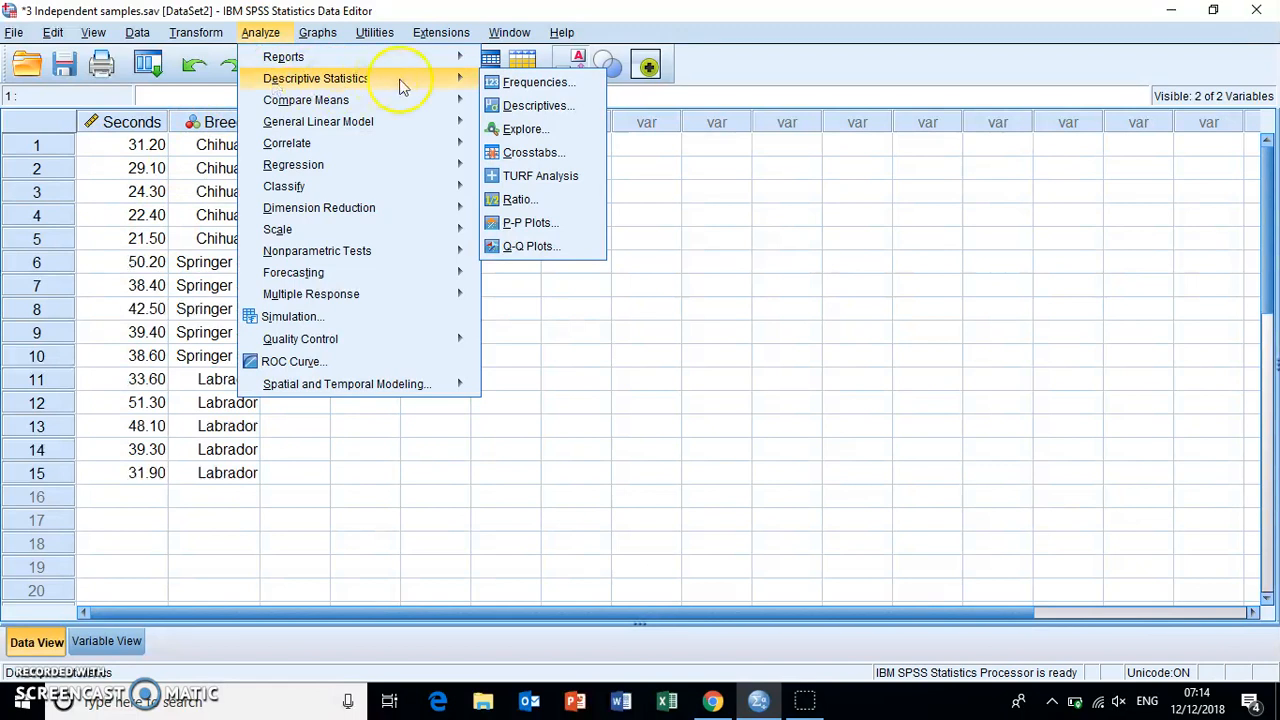
click(516, 133)
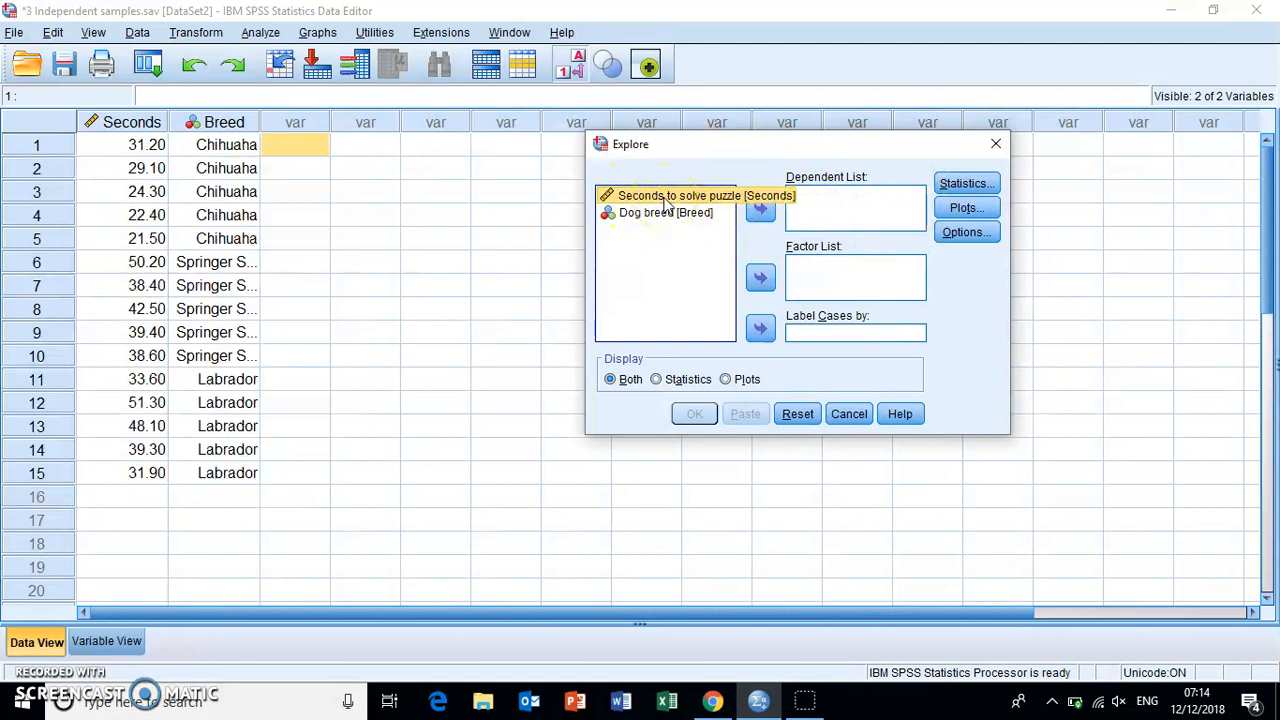
click(760, 208)
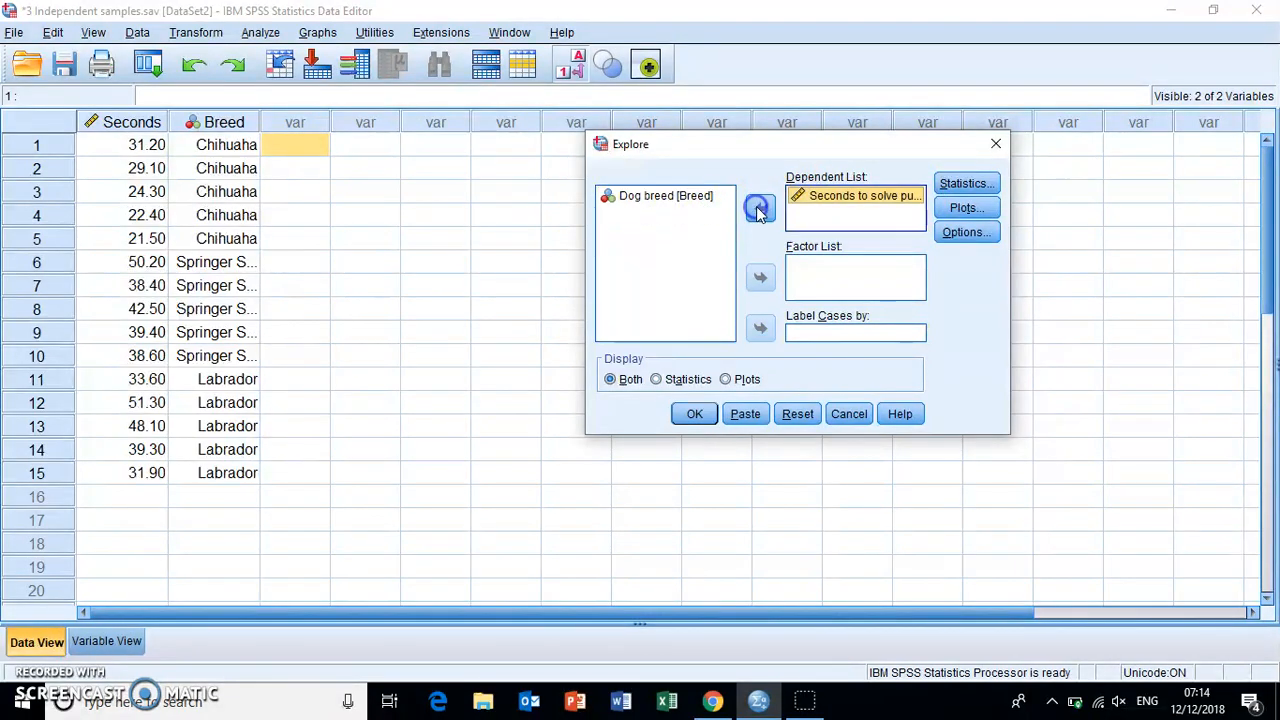
- Run Explore displaying plots only, with normality plots with tests enabled, boxplots set to None and stem-and-leaf turned off
click(975, 210)
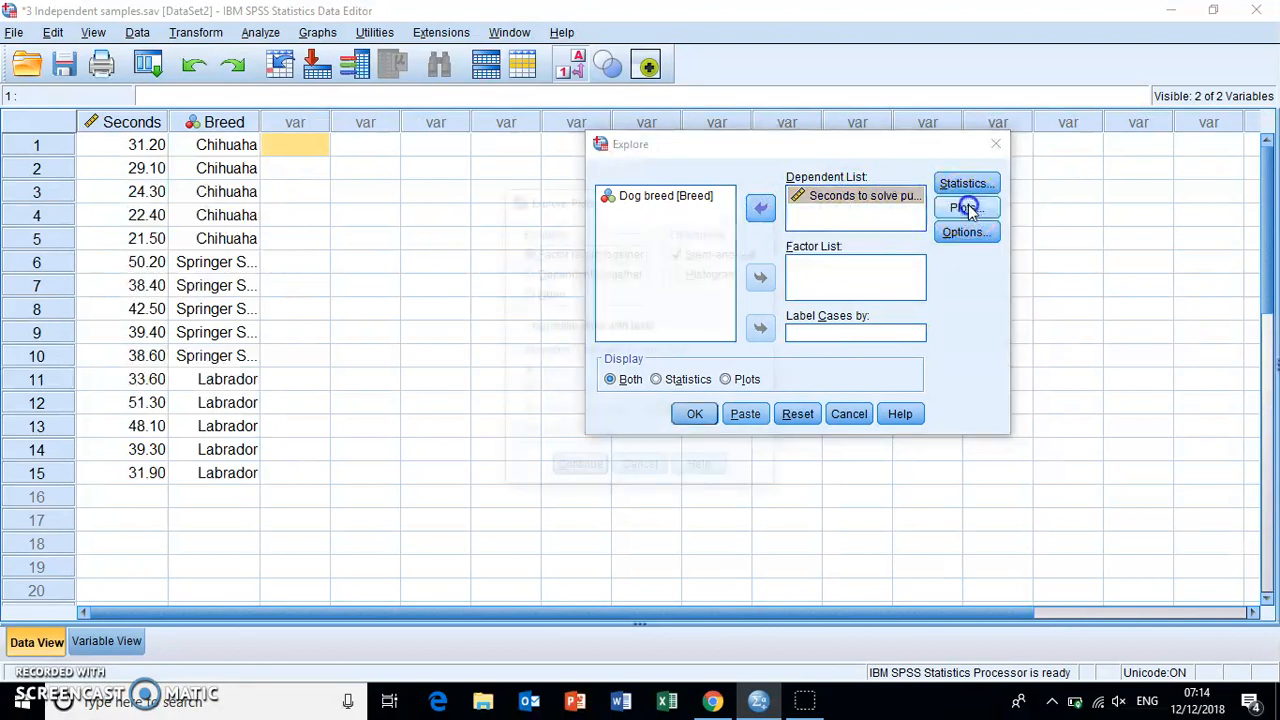
click(518, 326)
click(526, 293)
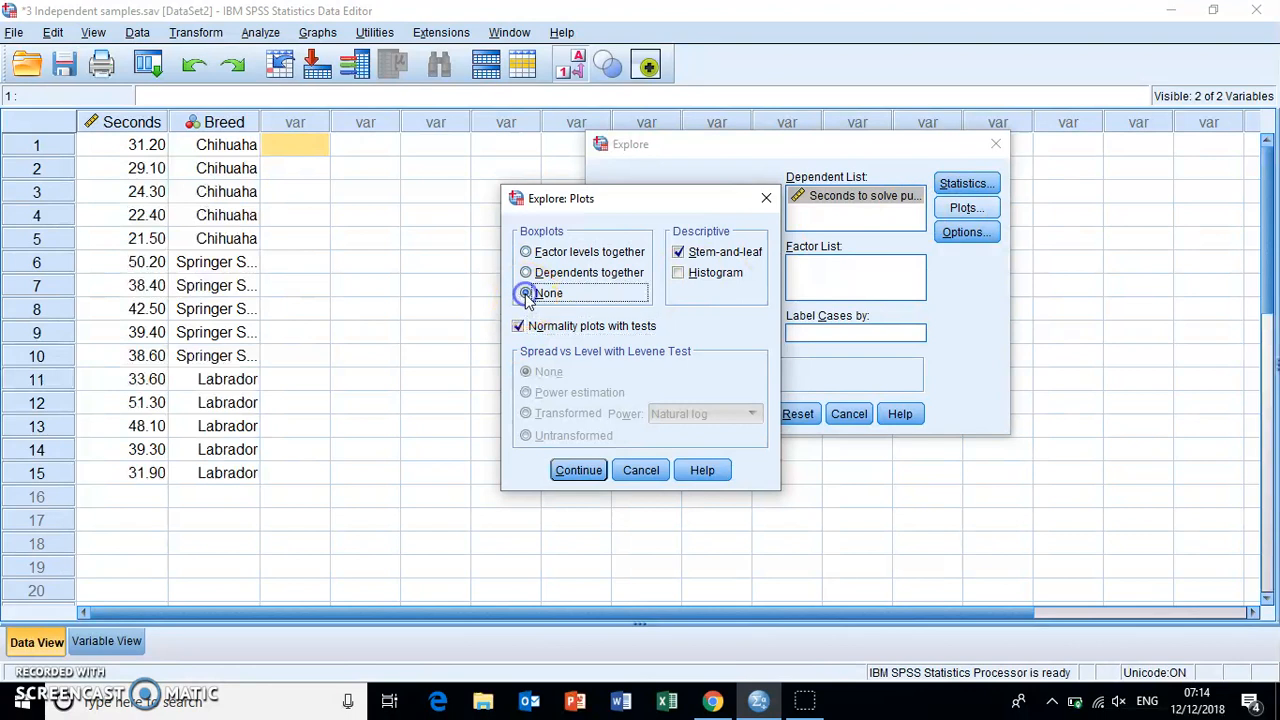
click(679, 255)
click(578, 470)
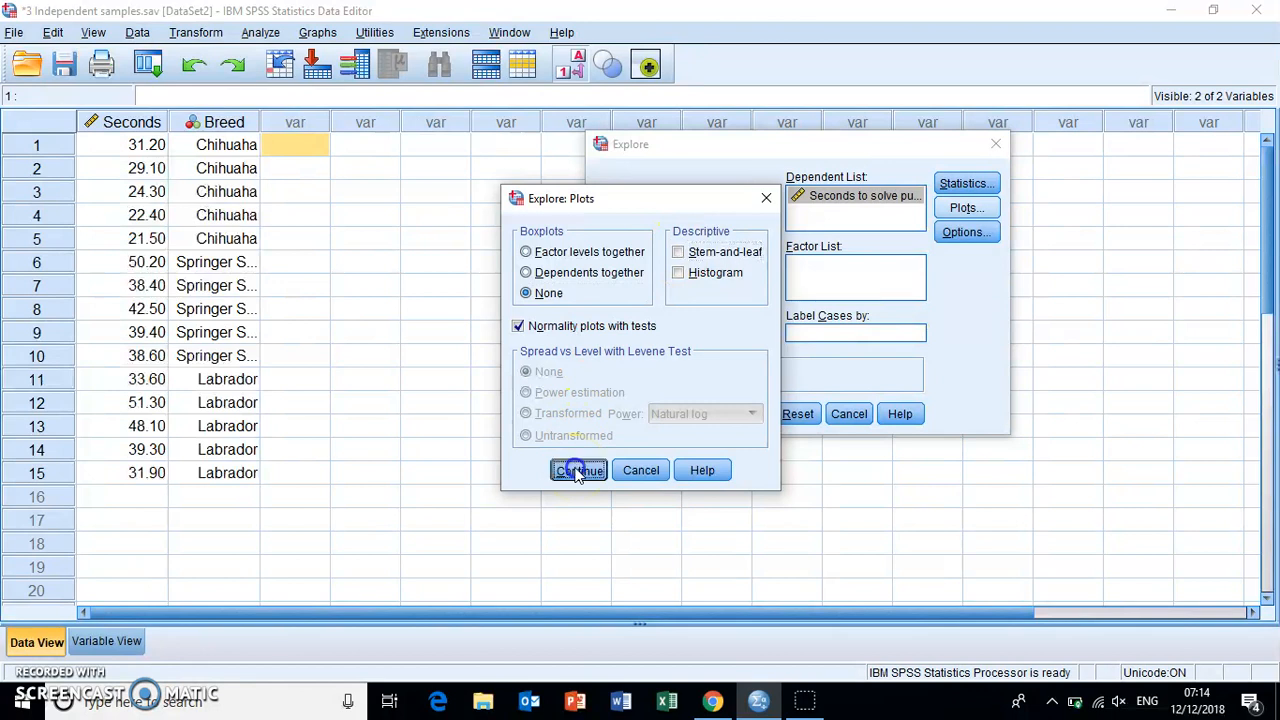
click(578, 470)
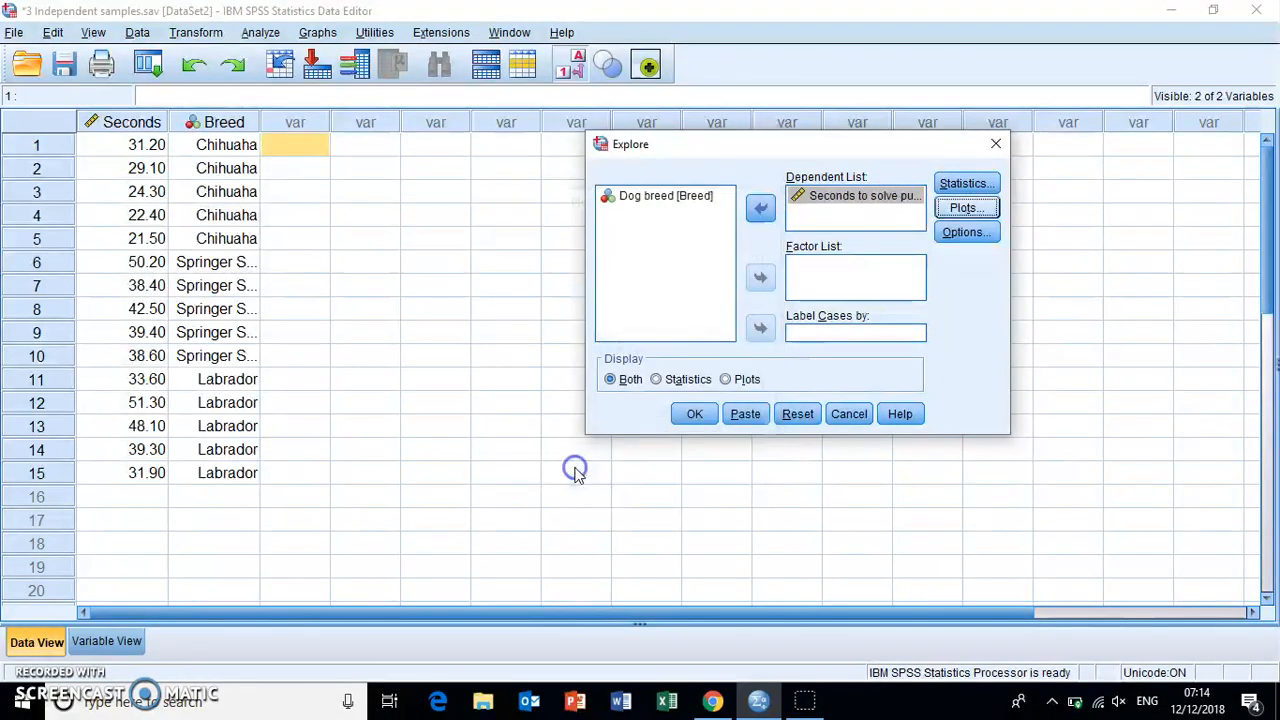
click(727, 388)
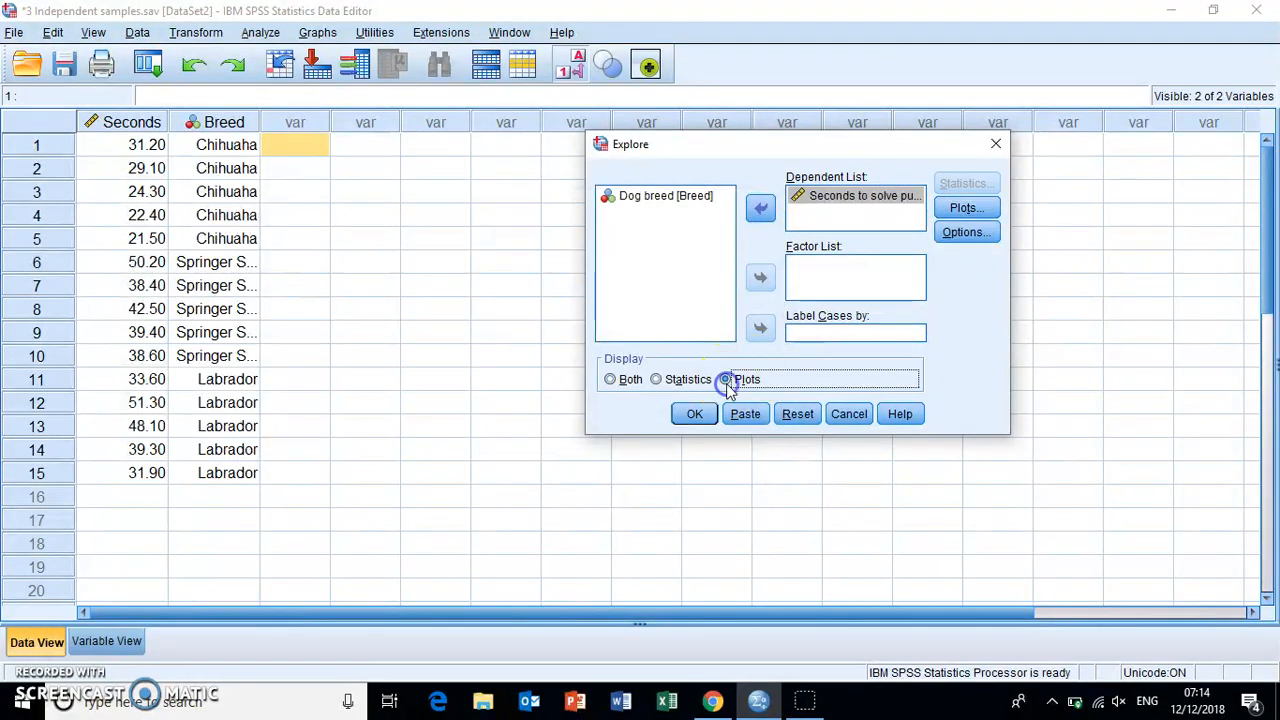
click(688, 416)
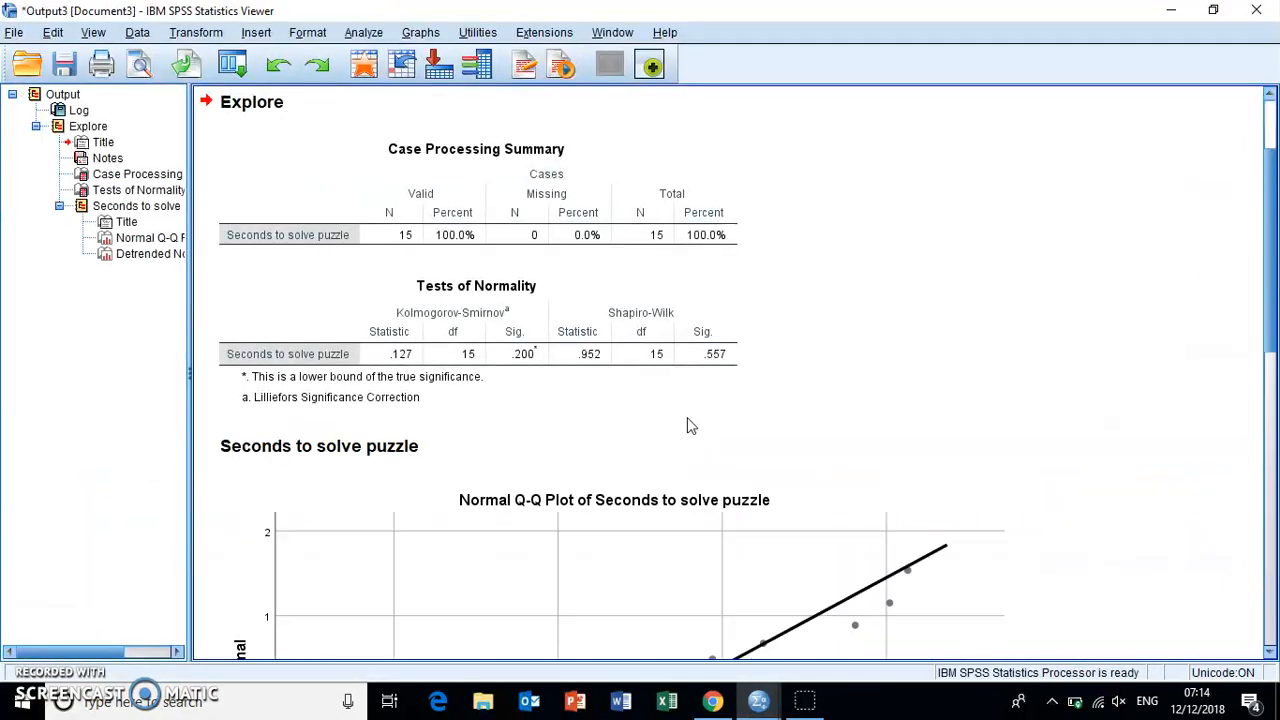
- Examine the Tests of Normality table, comparing the Kolmogorov-Smirnov and Shapiro-Wilk significance values for Seconds to solve puzzle
click(565, 308)
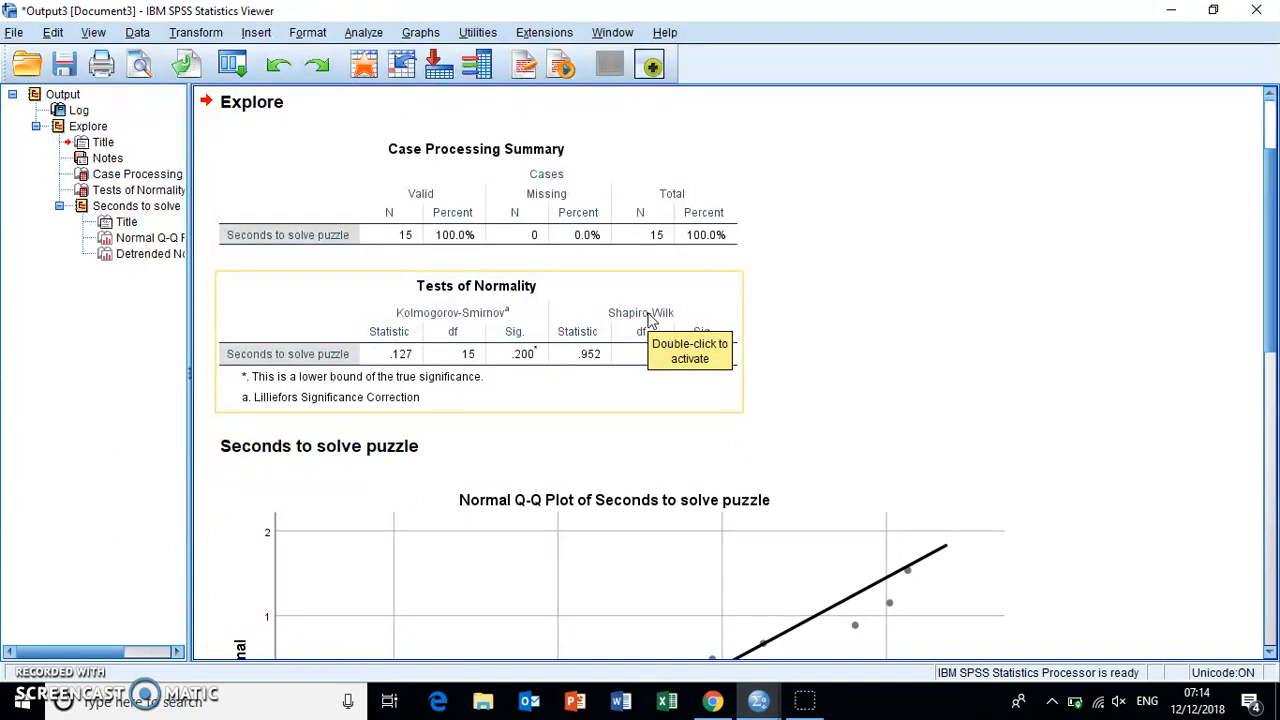
click(588, 312)
click(583, 343)
click(616, 394)
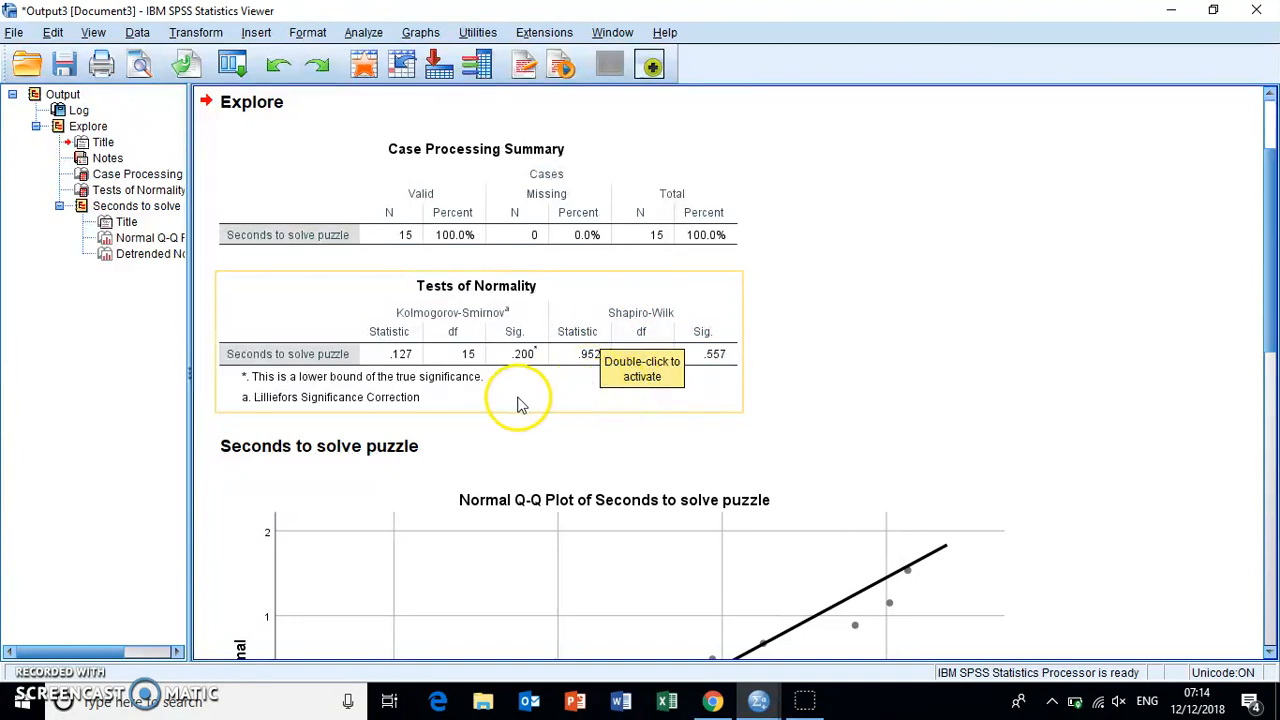
click(516, 448)
click(528, 360)
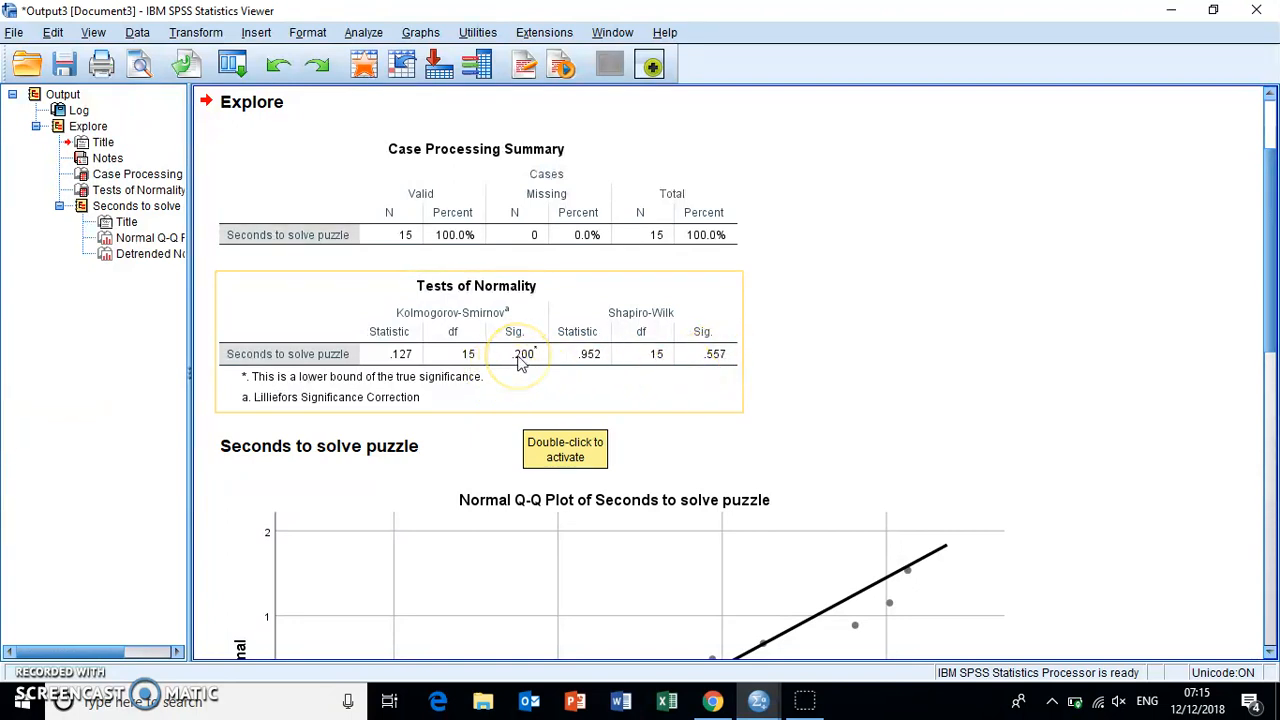
click(718, 360)
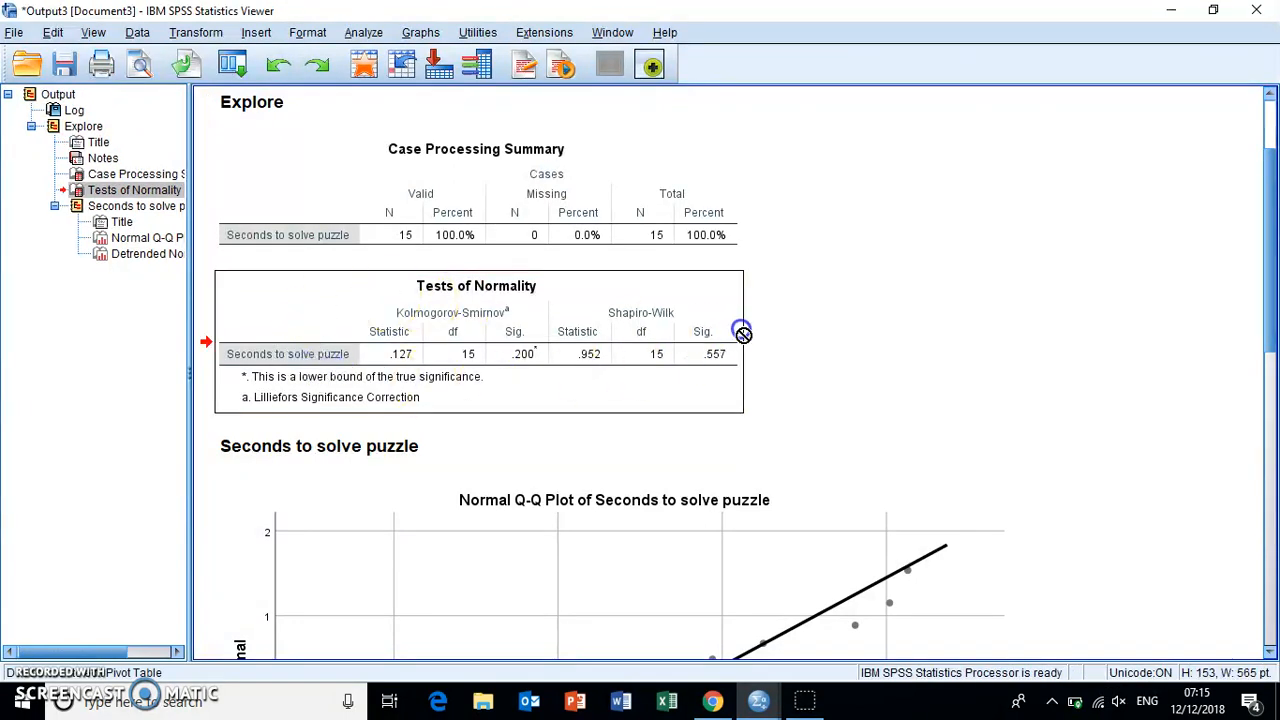
click(799, 353)
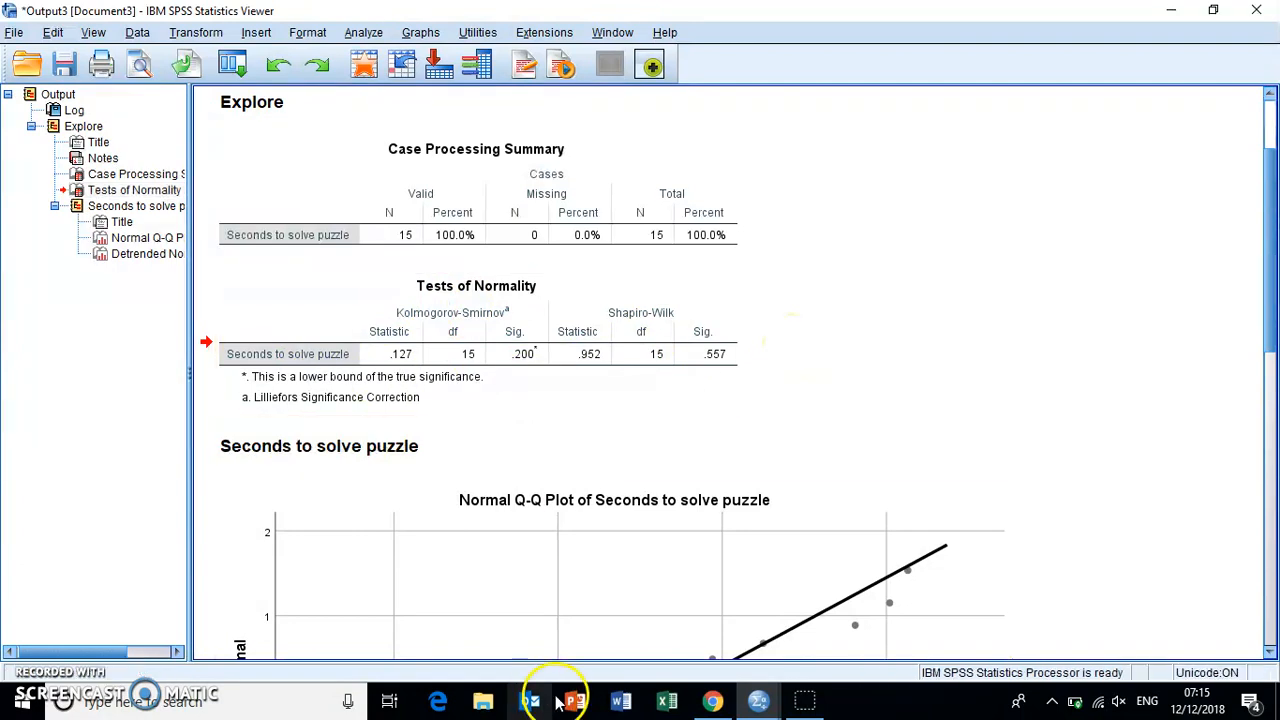
- Set up a One-Way ANOVA on the 3 Independent samples dataset with Seconds to solve puzzle as dependent and Dog breed as factor
click(757, 703)
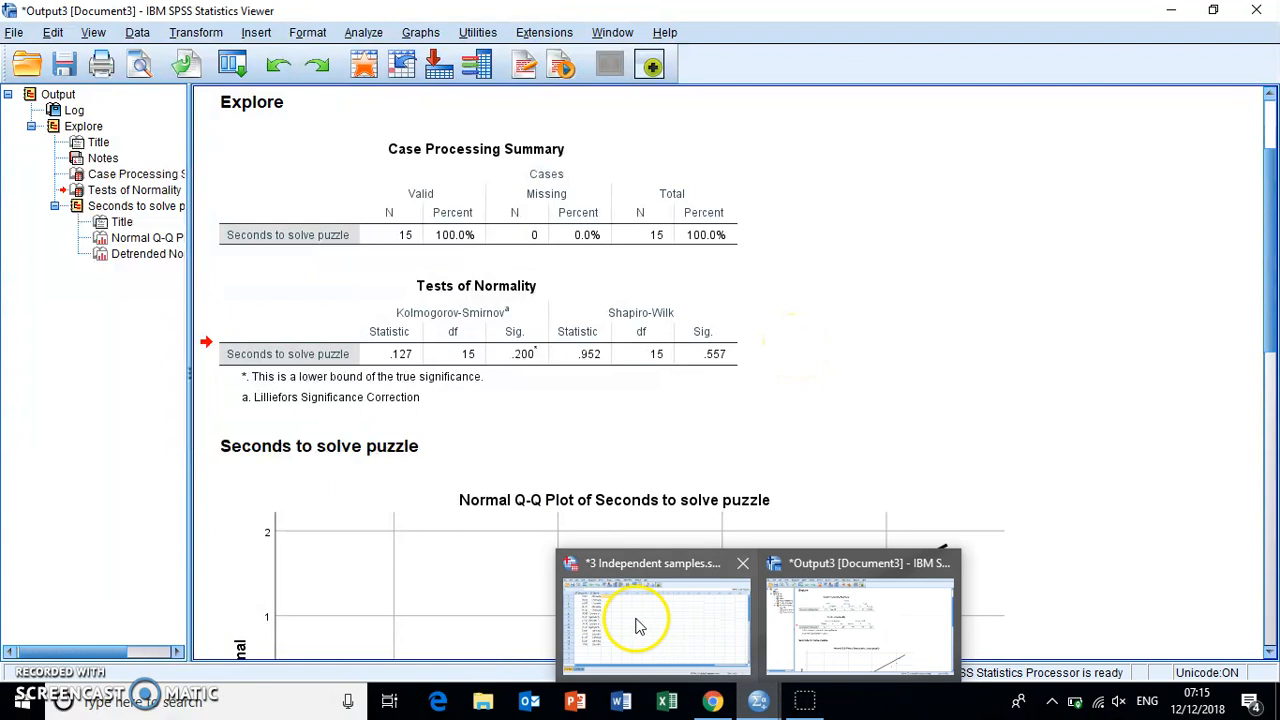
click(637, 620)
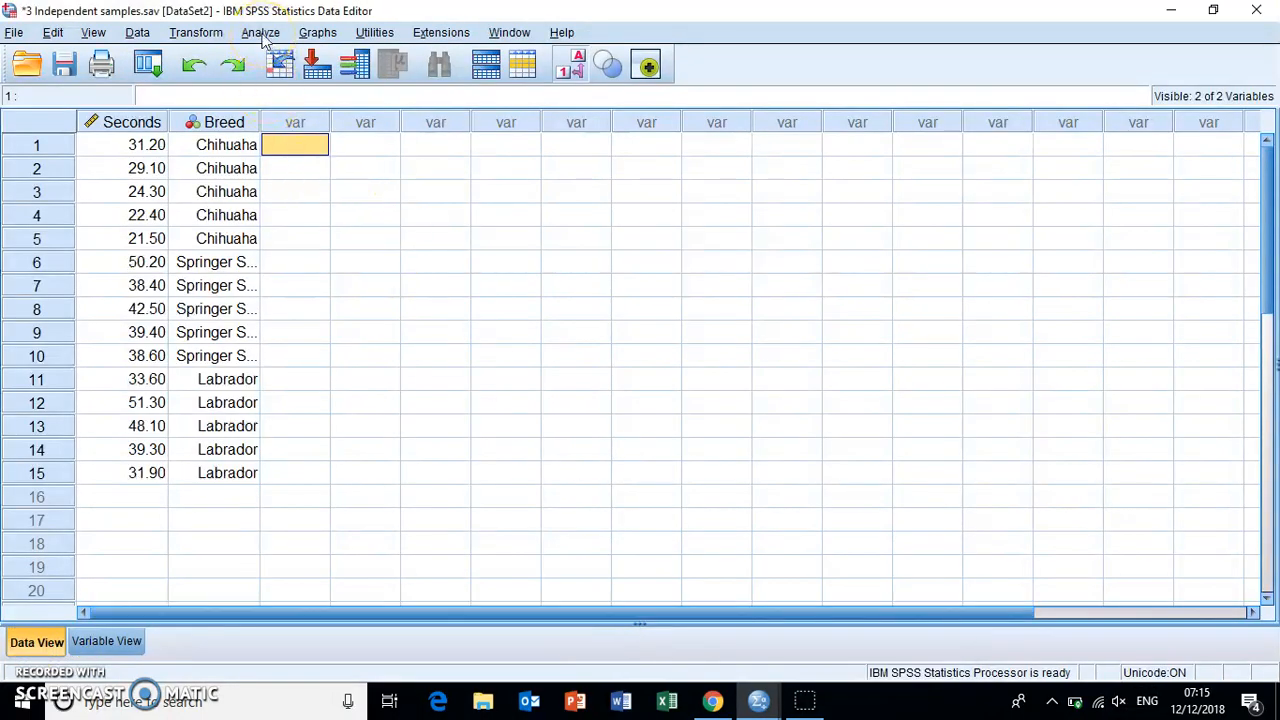
click(262, 33)
click(269, 102)
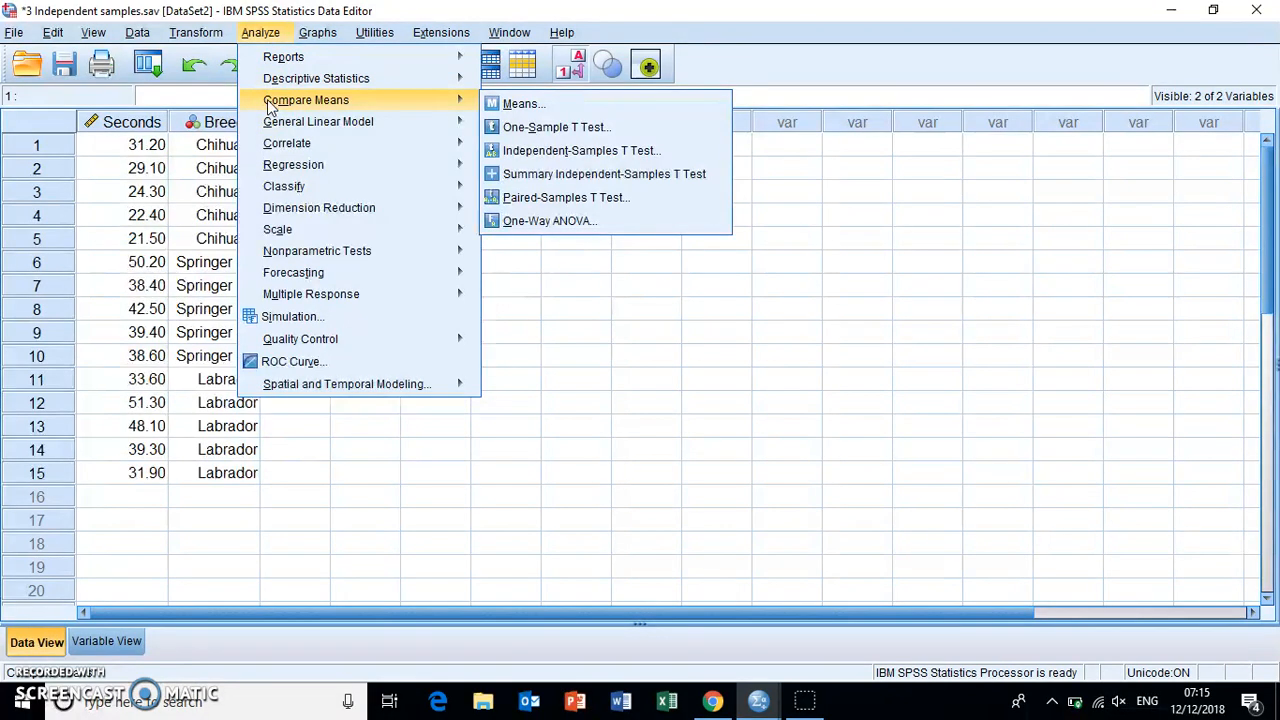
click(337, 99)
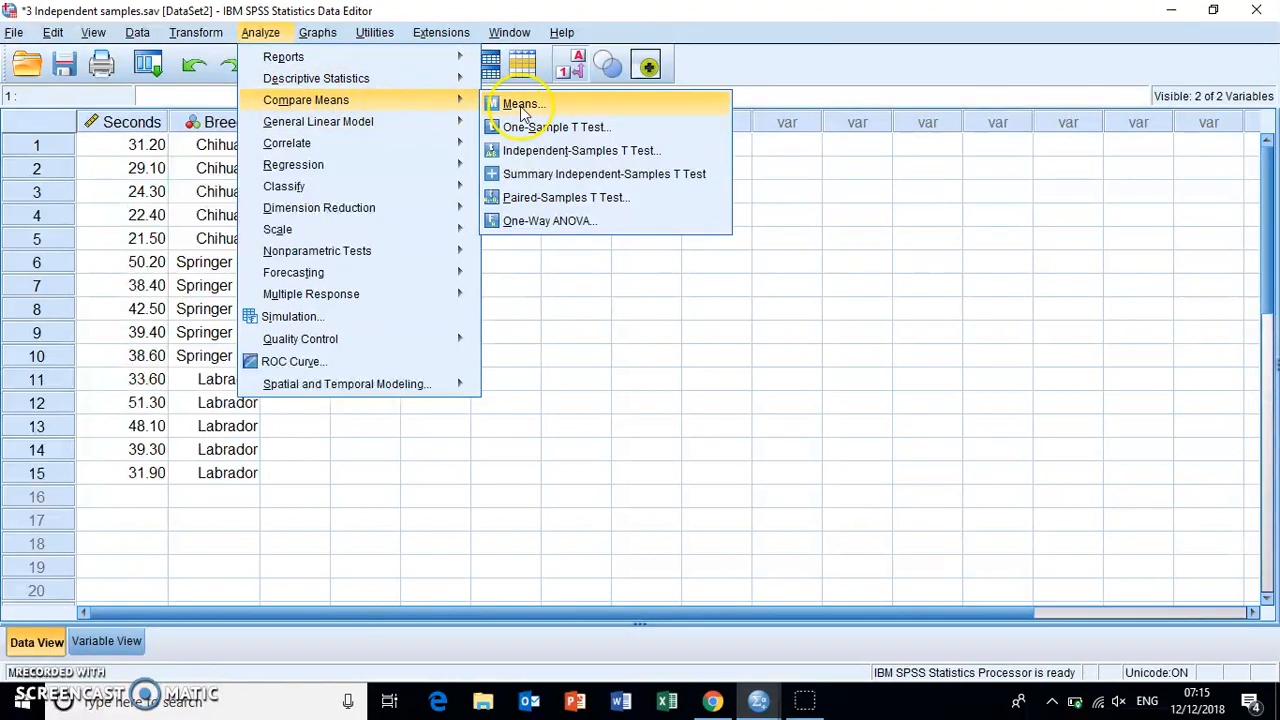
click(537, 221)
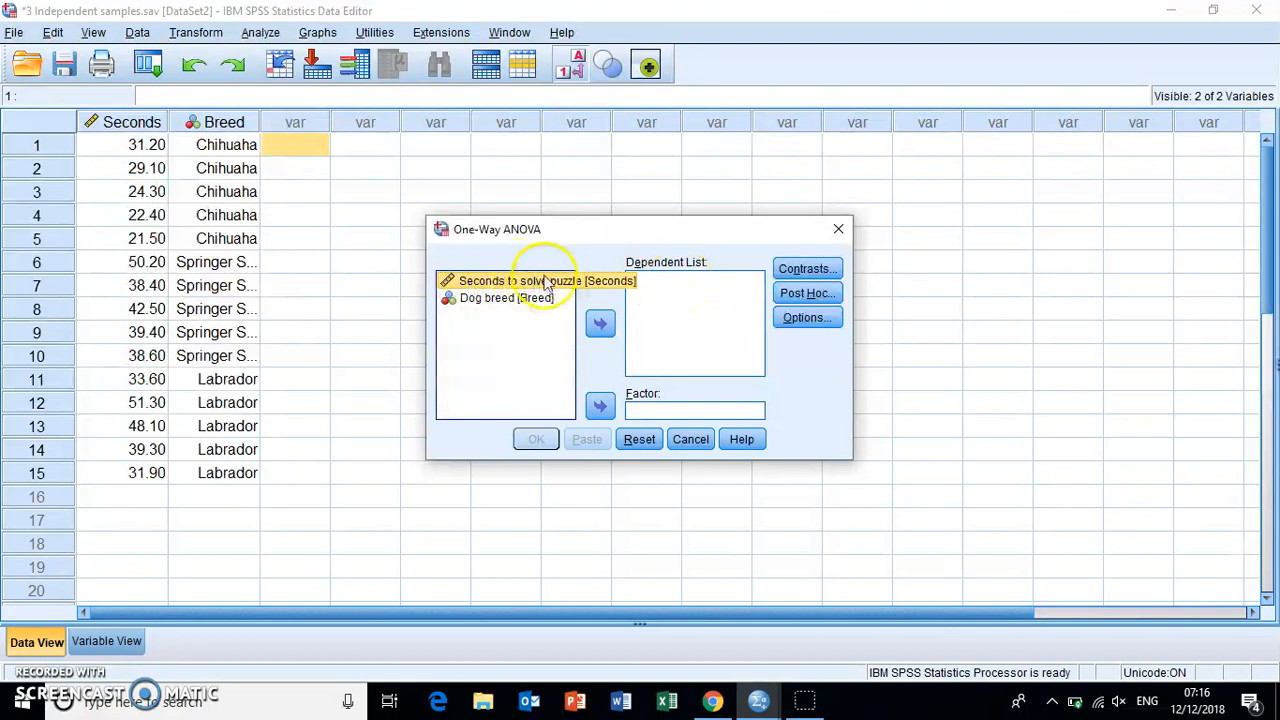
click(600, 325)
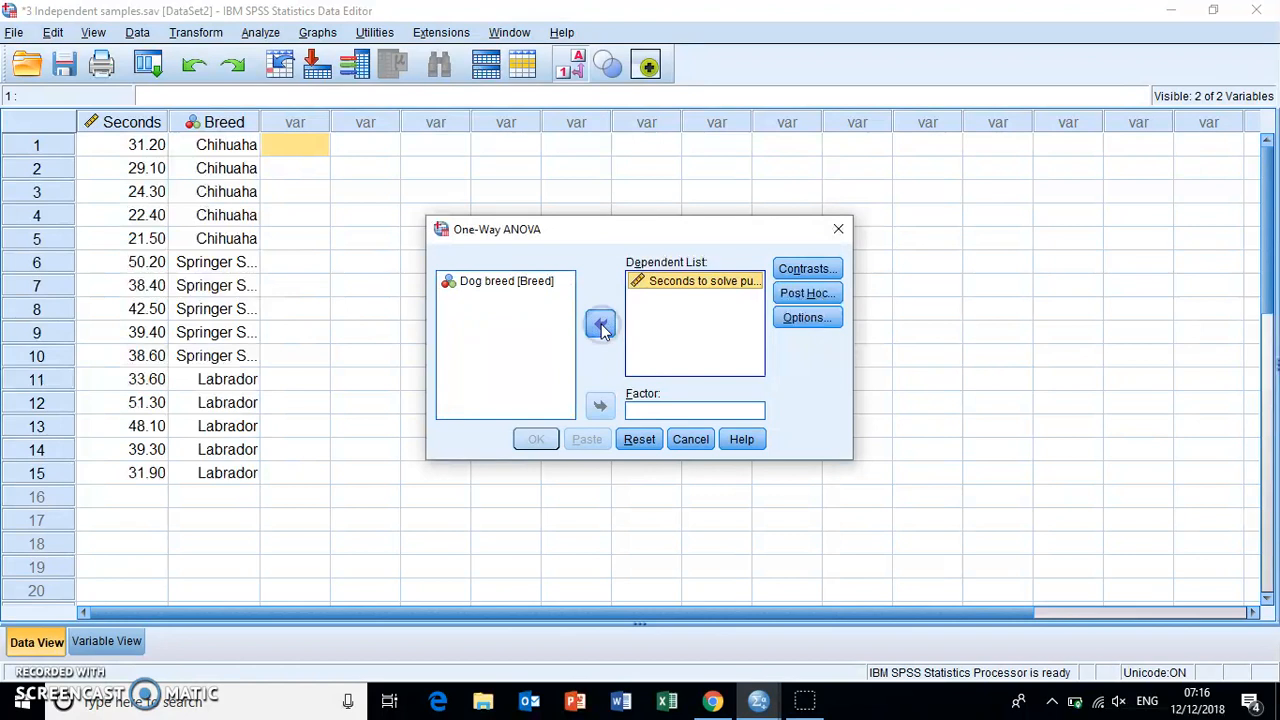
click(493, 282)
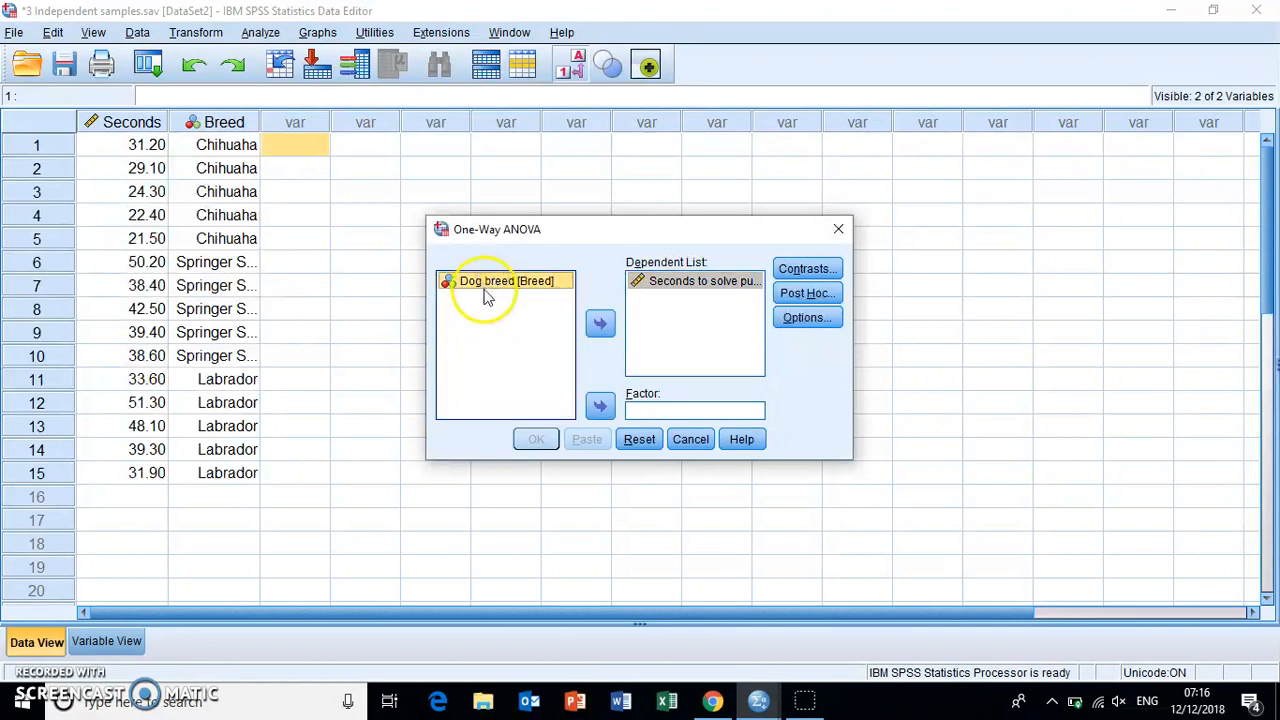
click(600, 410)
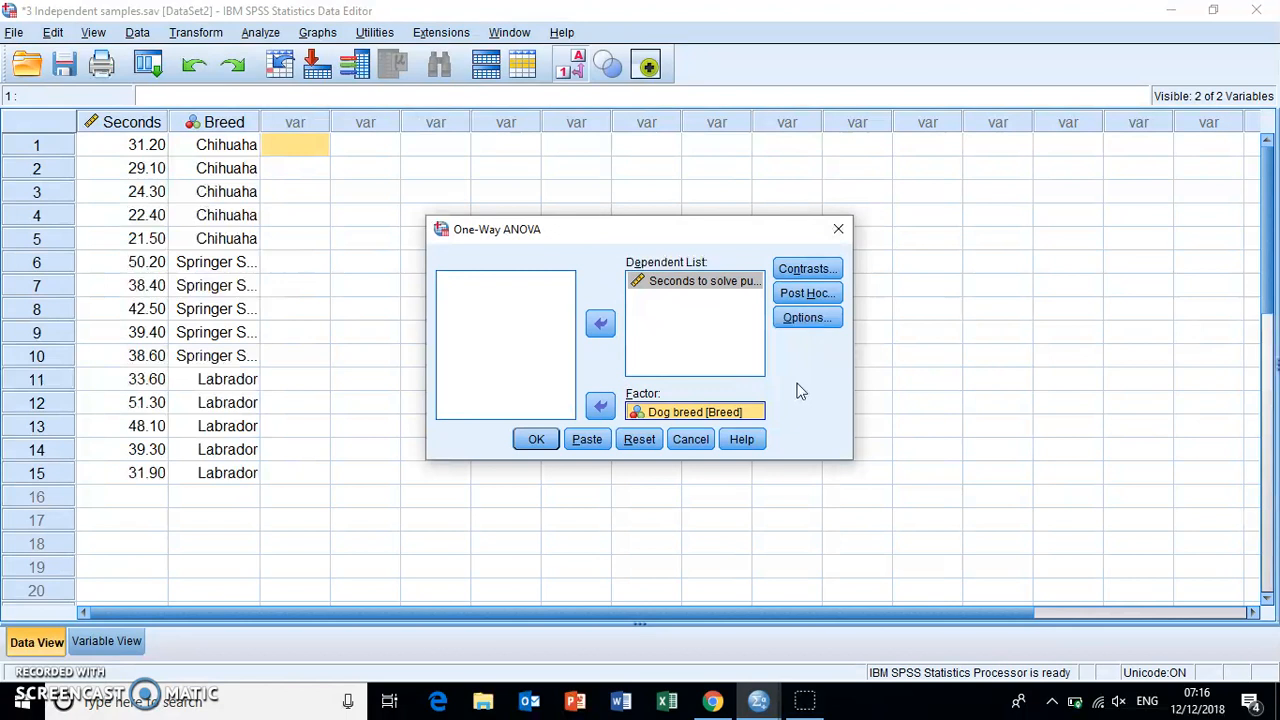
- Add Tukey post hoc comparisons at the 0.05 significance level and run the one-way ANOVA
click(630, 238)
drag(628, 236, 718, 141)
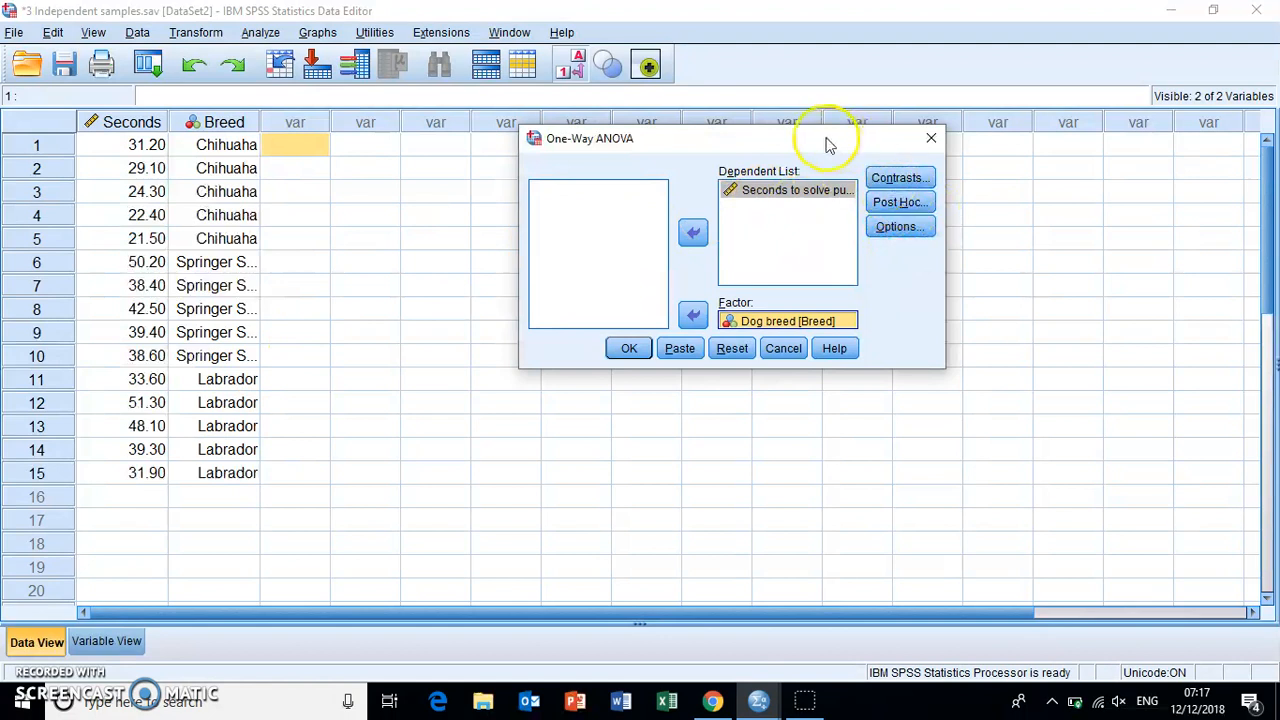
drag(827, 141, 643, 151)
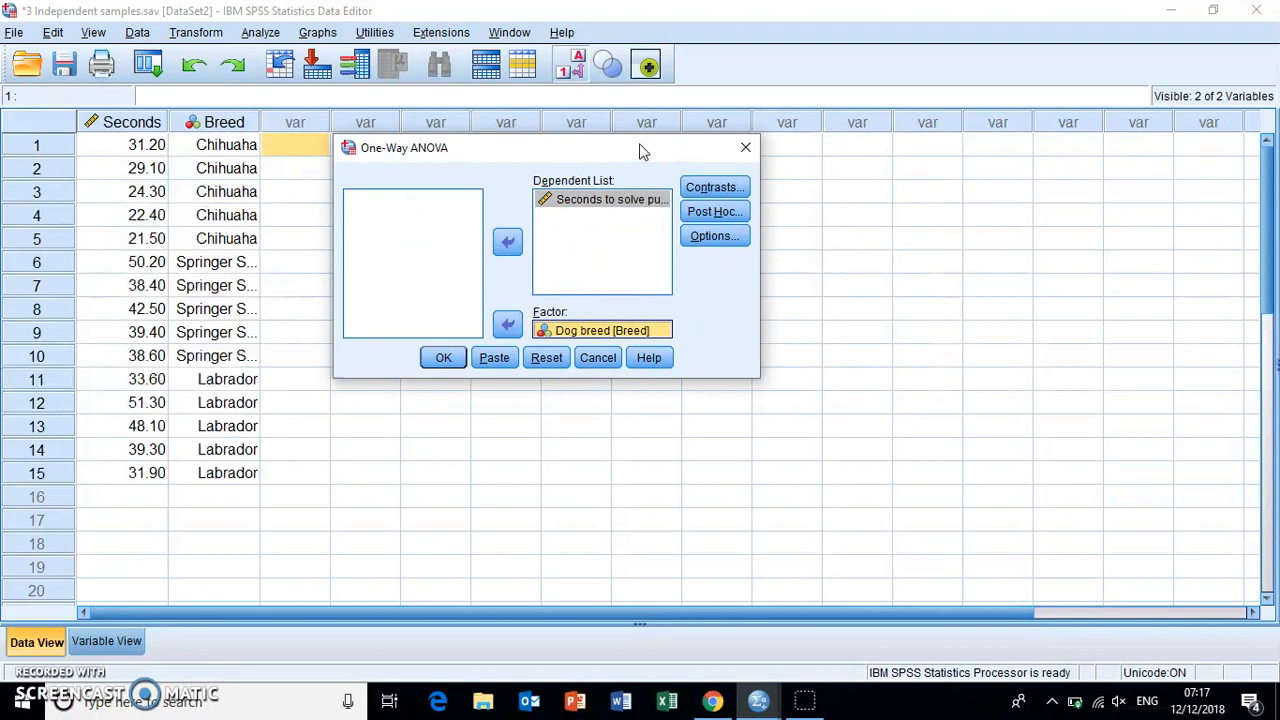
click(710, 212)
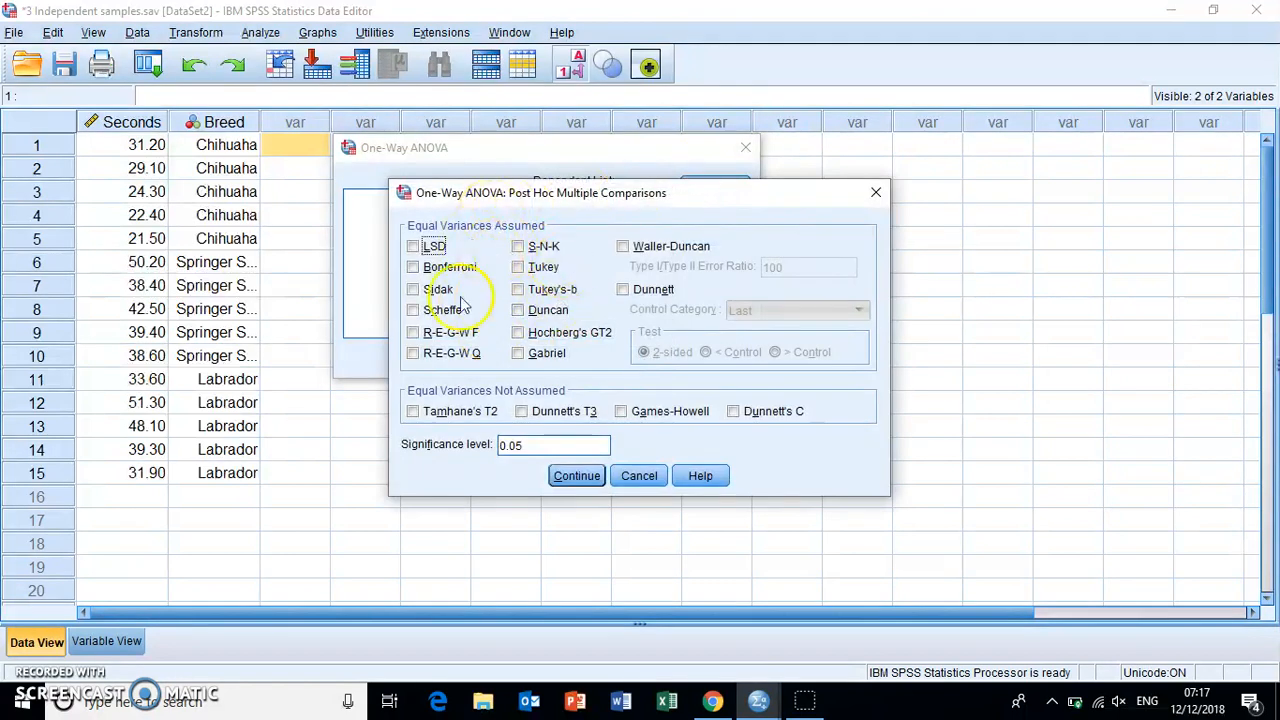
click(518, 268)
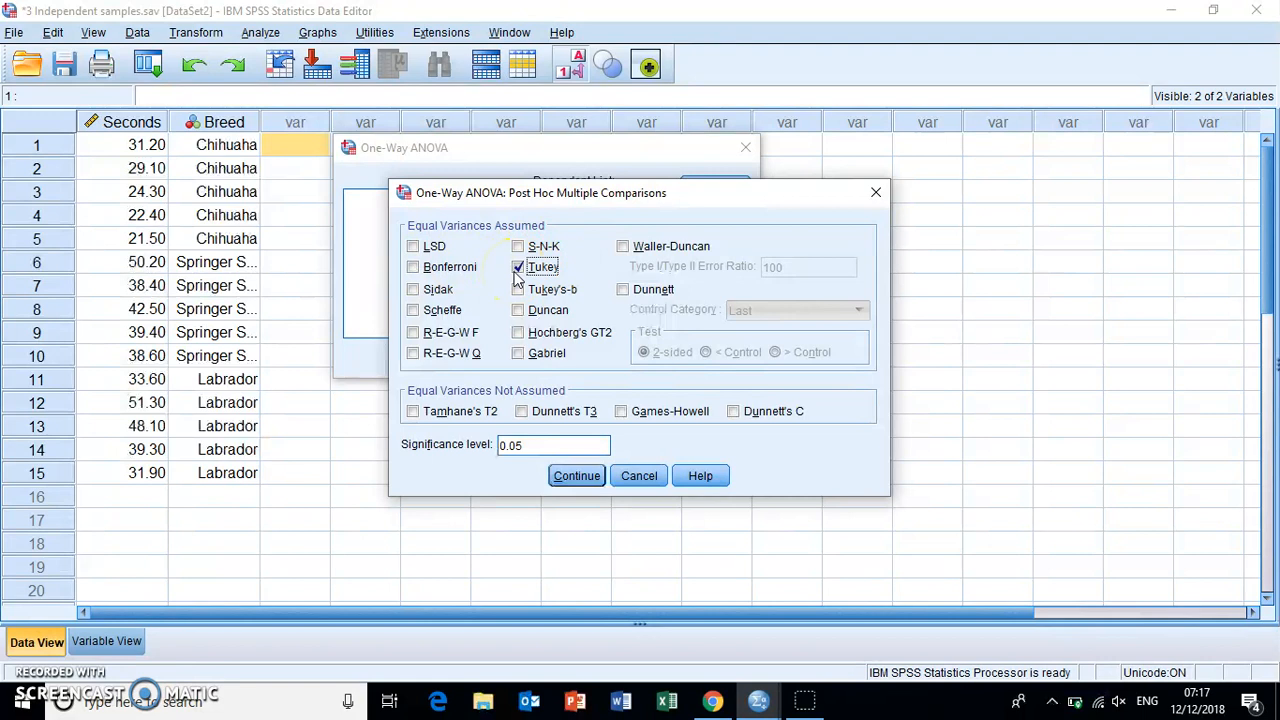
click(560, 479)
click(577, 477)
click(546, 246)
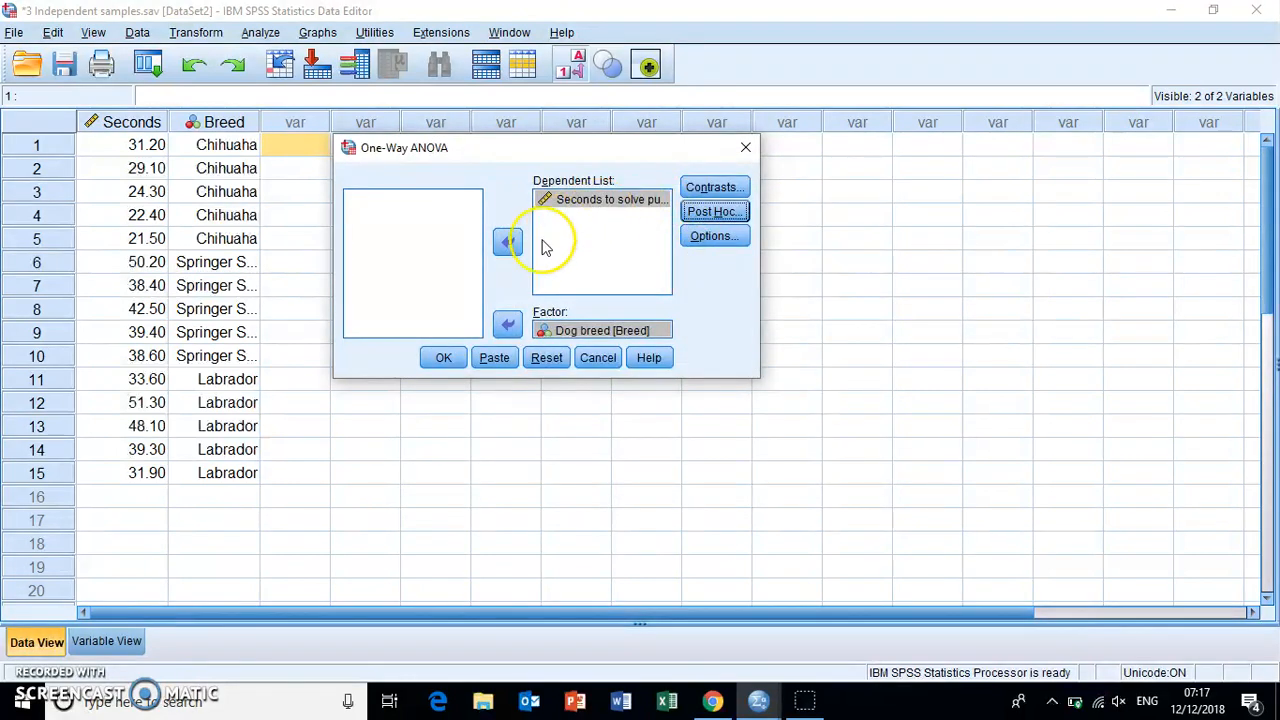
click(447, 358)
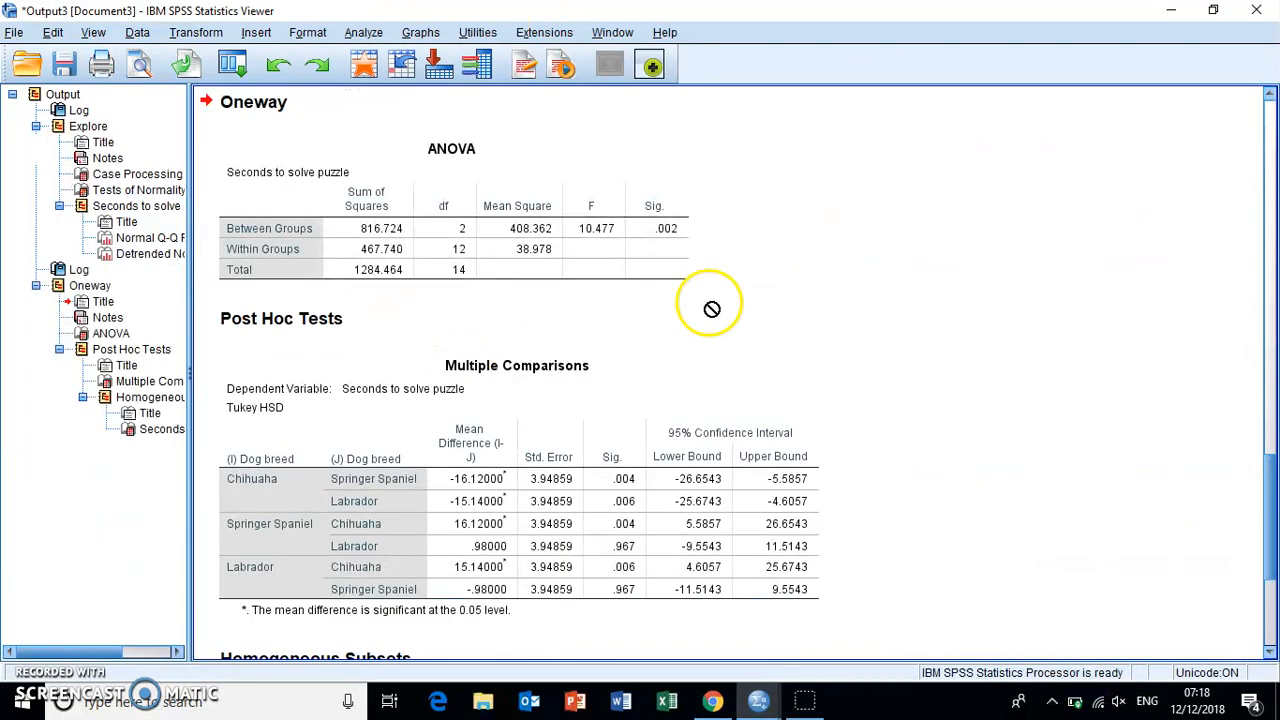
- Examine the ANOVA table for Seconds to solve puzzle, checking the Between Groups row's degrees of freedom, F value and significance
click(489, 229)
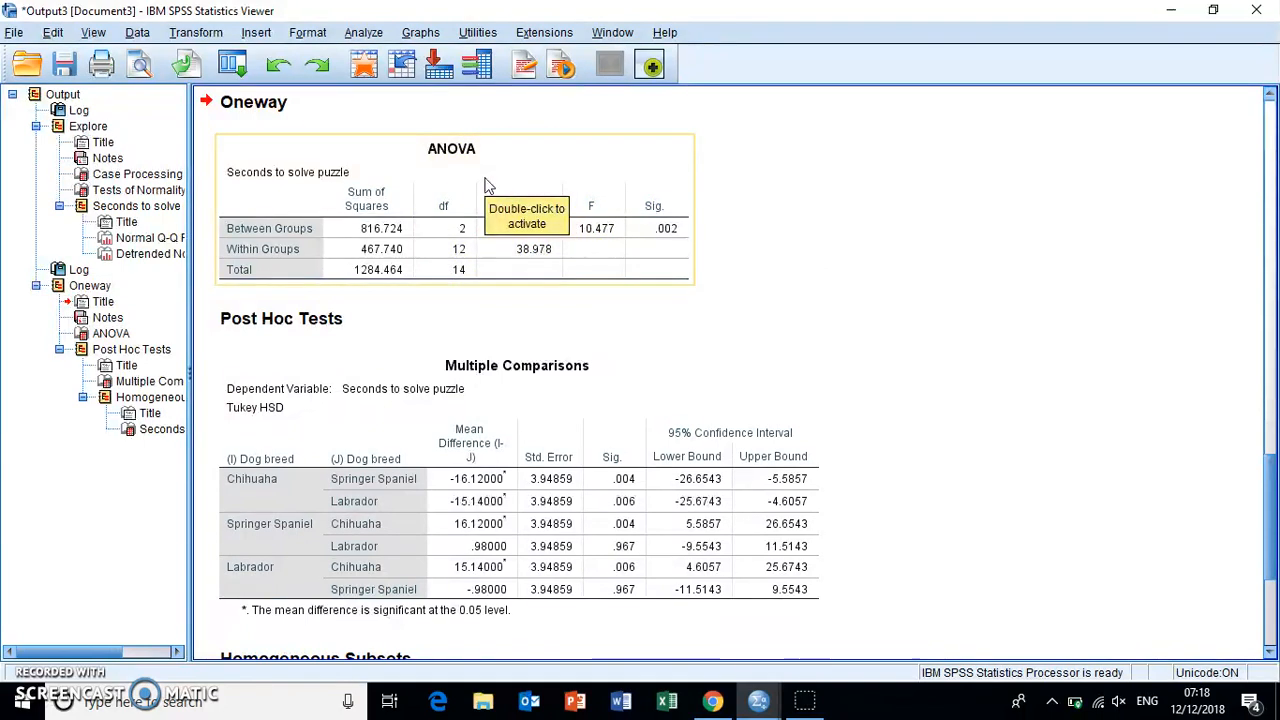
drag(282, 222, 767, 234)
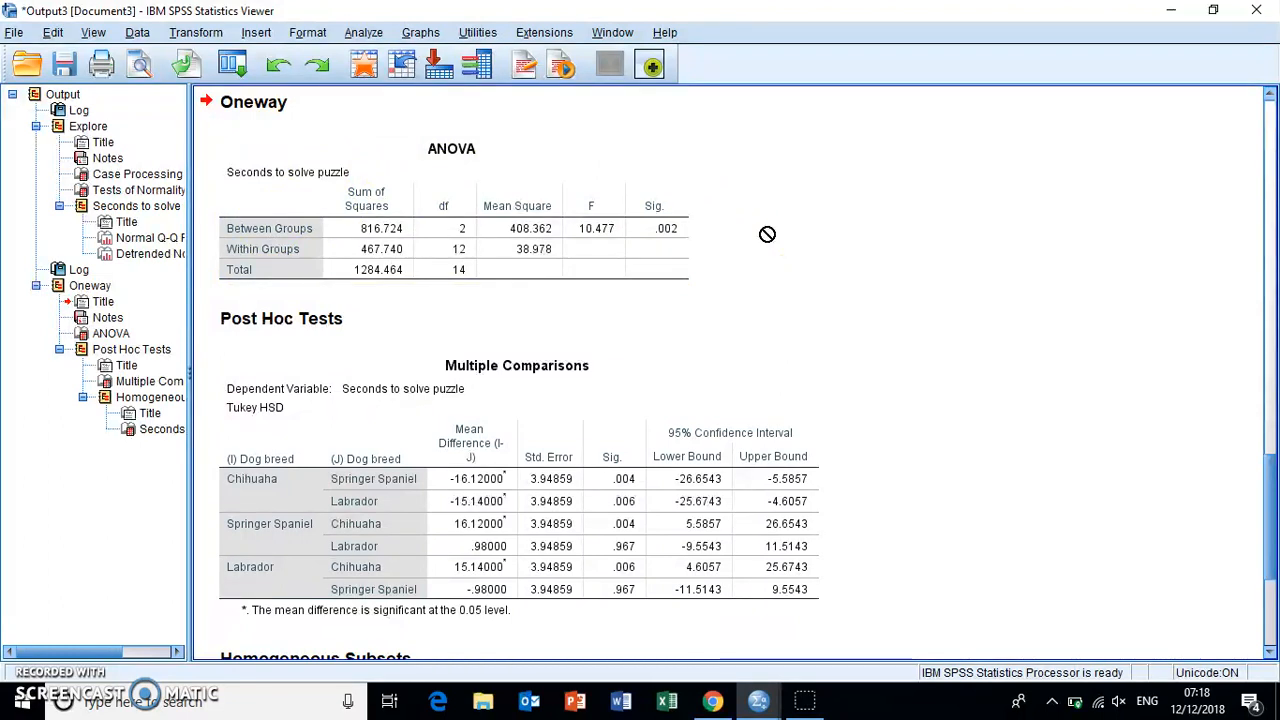
click(523, 166)
click(516, 364)
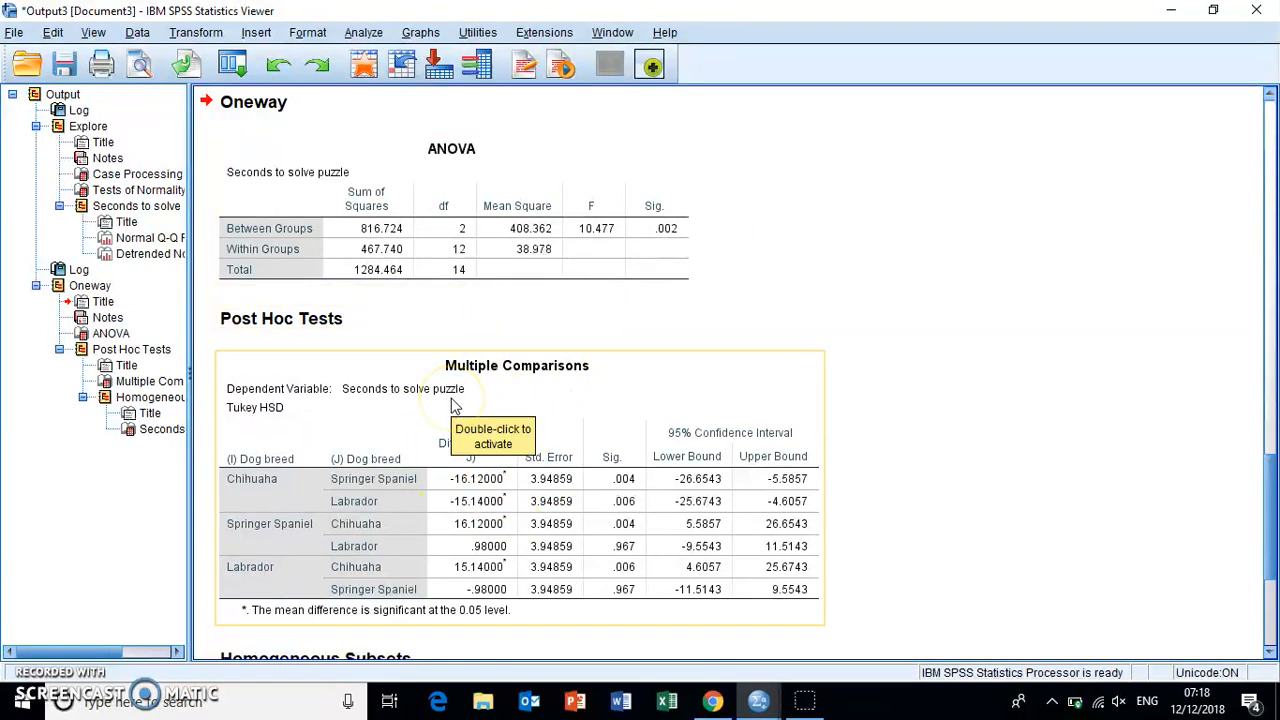
click(704, 390)
click(592, 229)
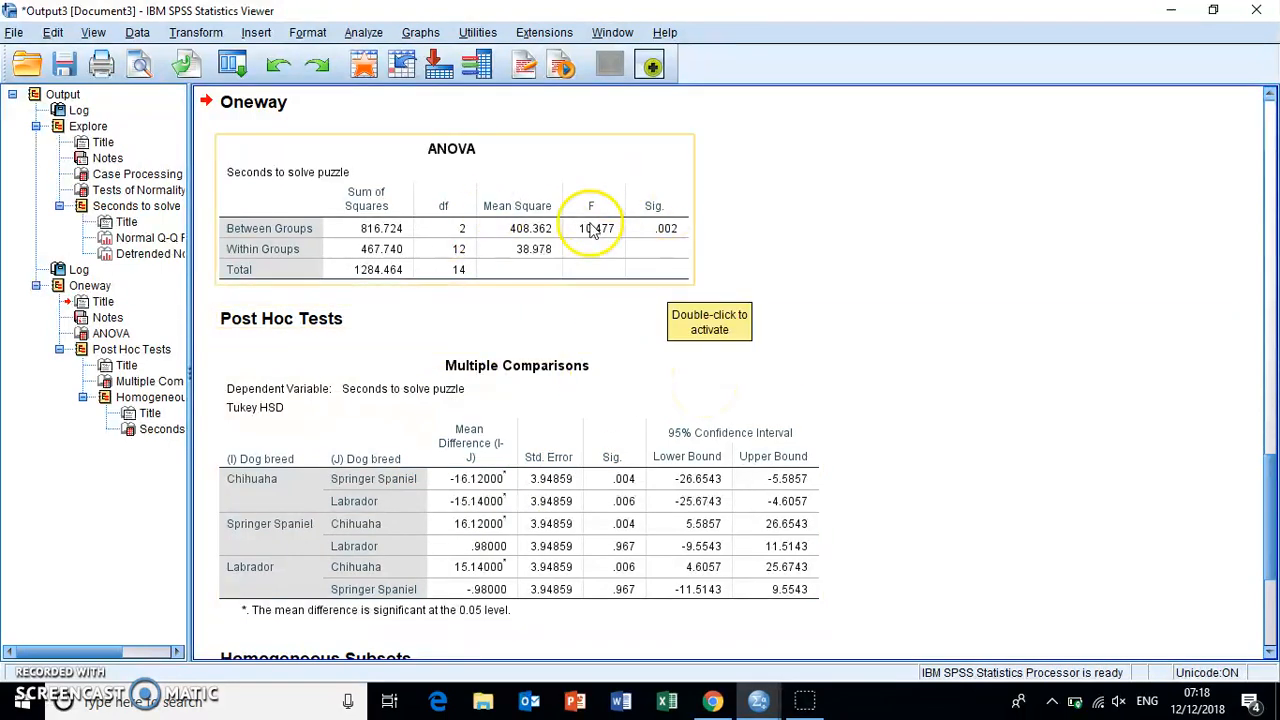
click(414, 357)
click(914, 263)
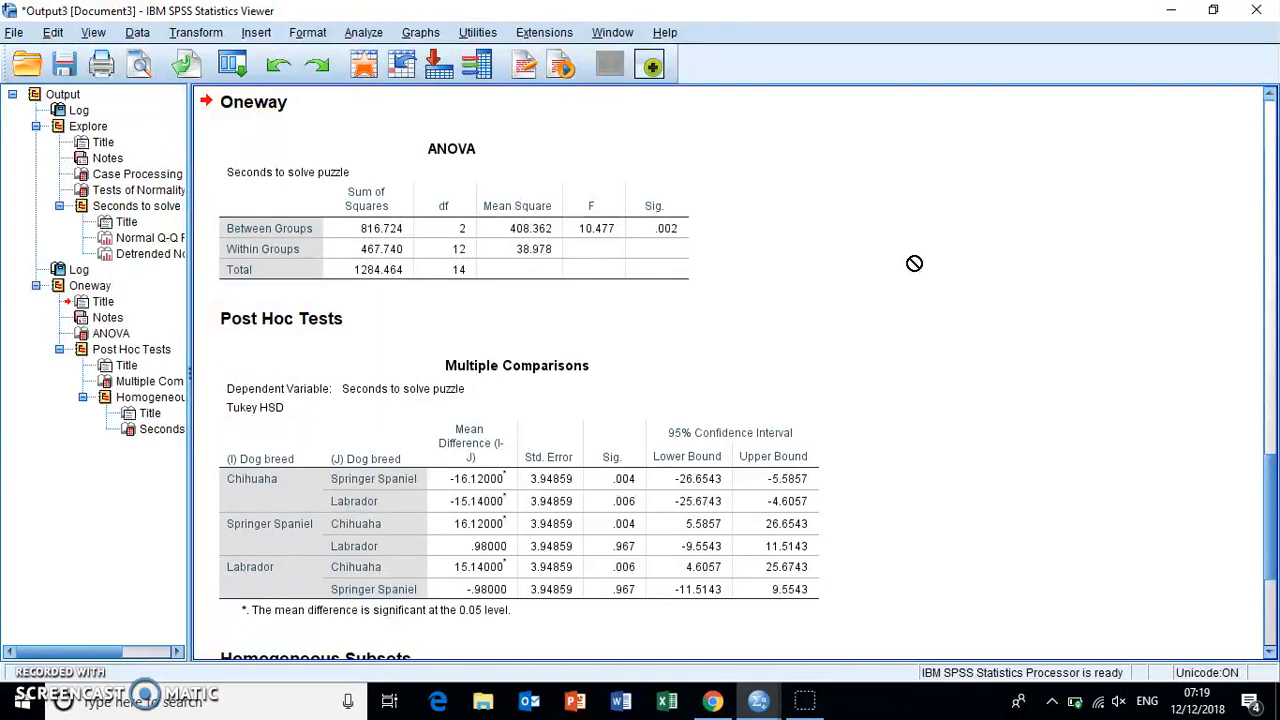
click(340, 195)
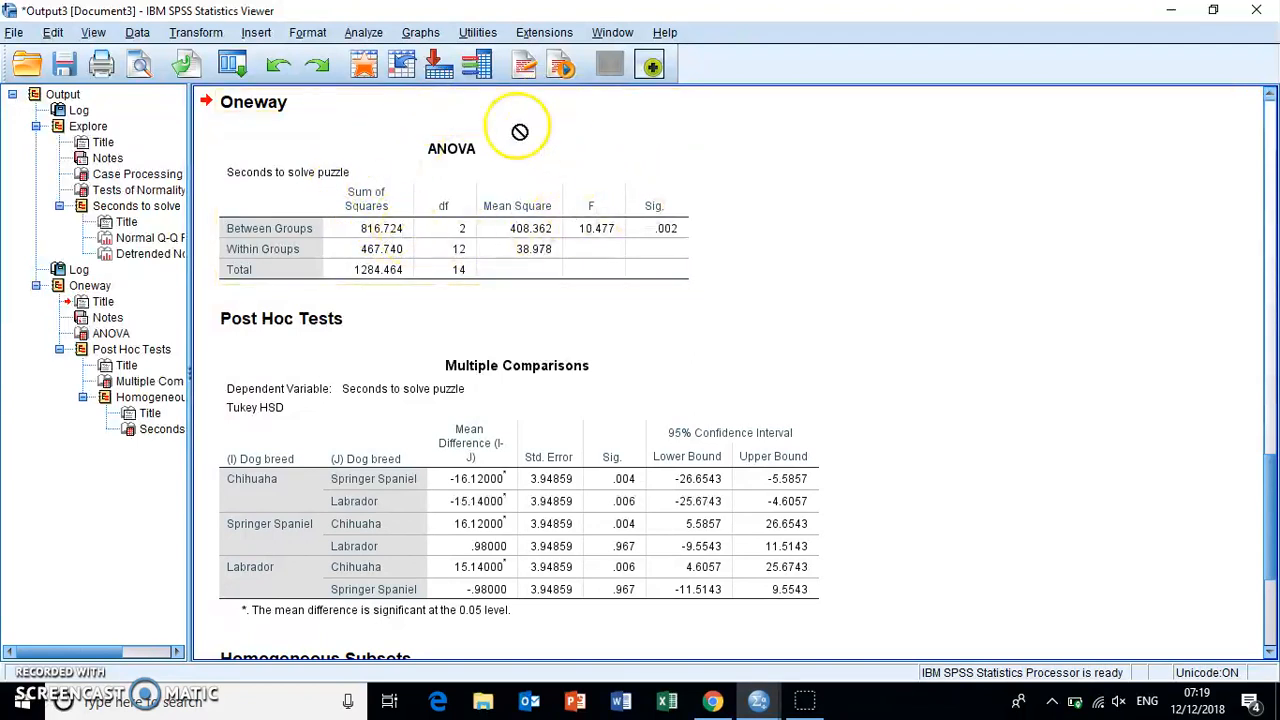
- Examine the Tukey HSD Multiple Comparisons significance values for each pair of dog breeds and the Homogeneous Subsets table
click(548, 480)
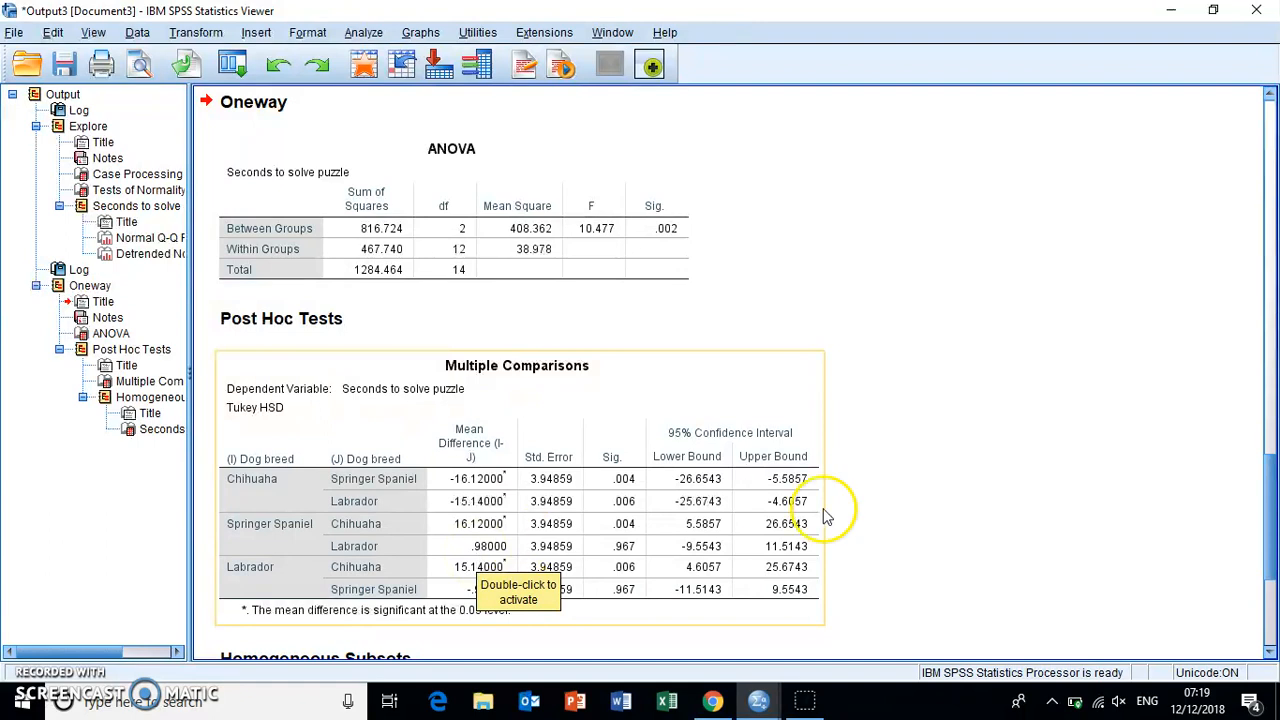
click(933, 519)
scroll(933, 519, down, 2)
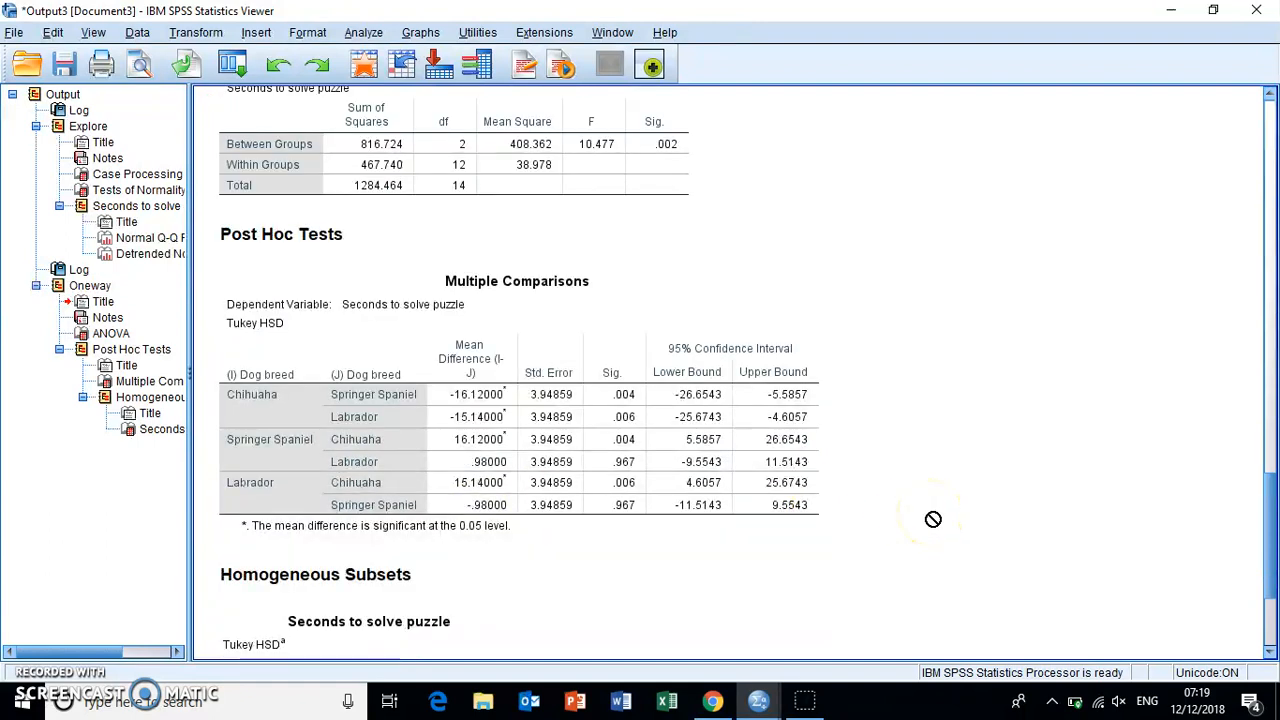
click(277, 330)
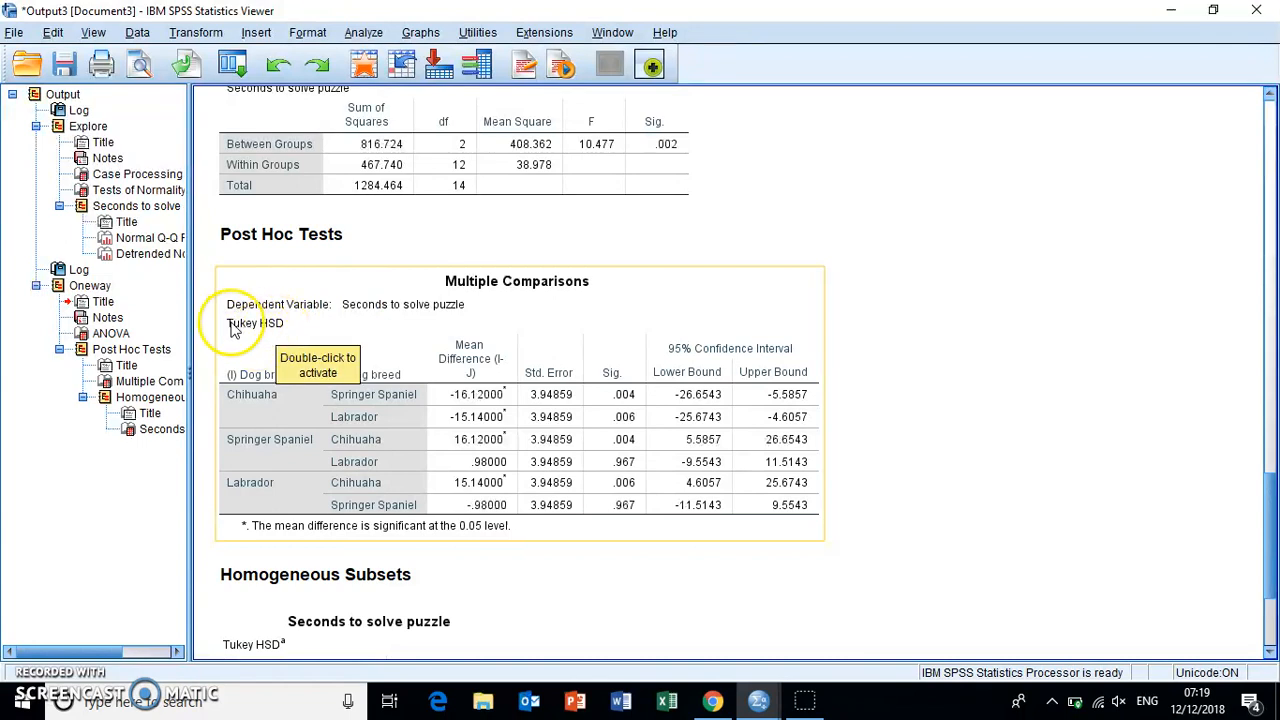
drag(255, 318, 228, 405)
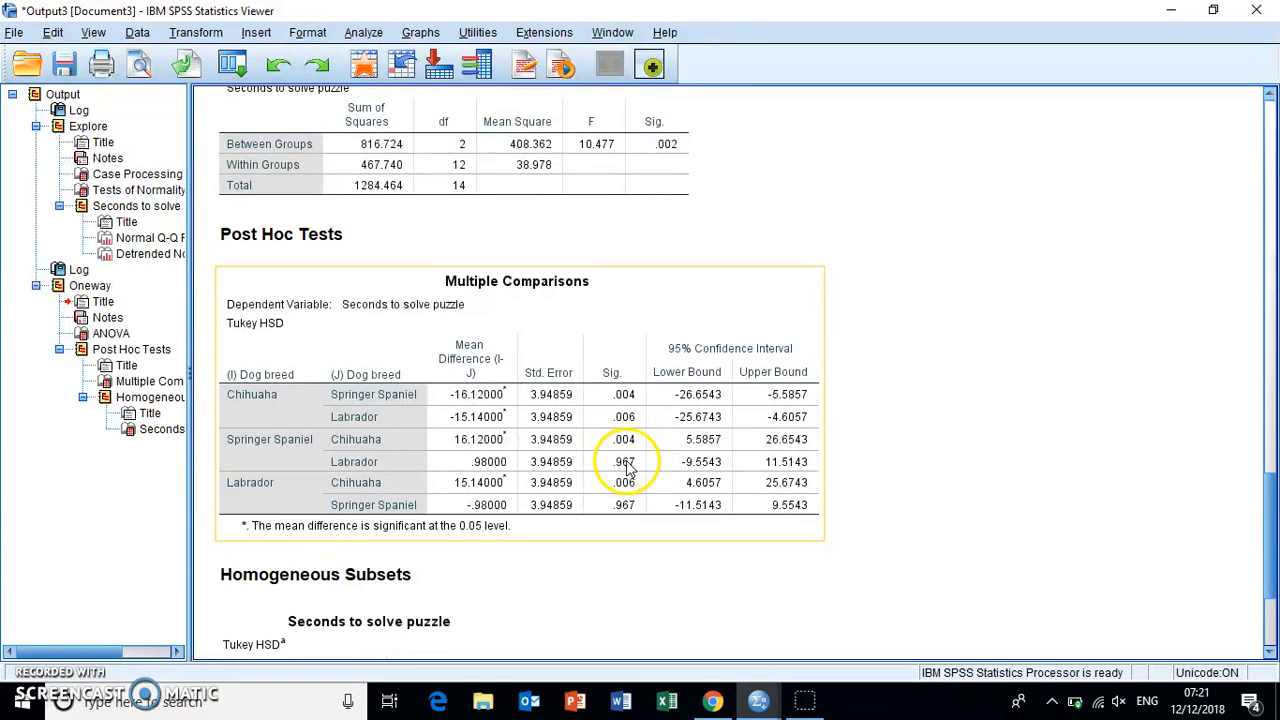
click(891, 494)
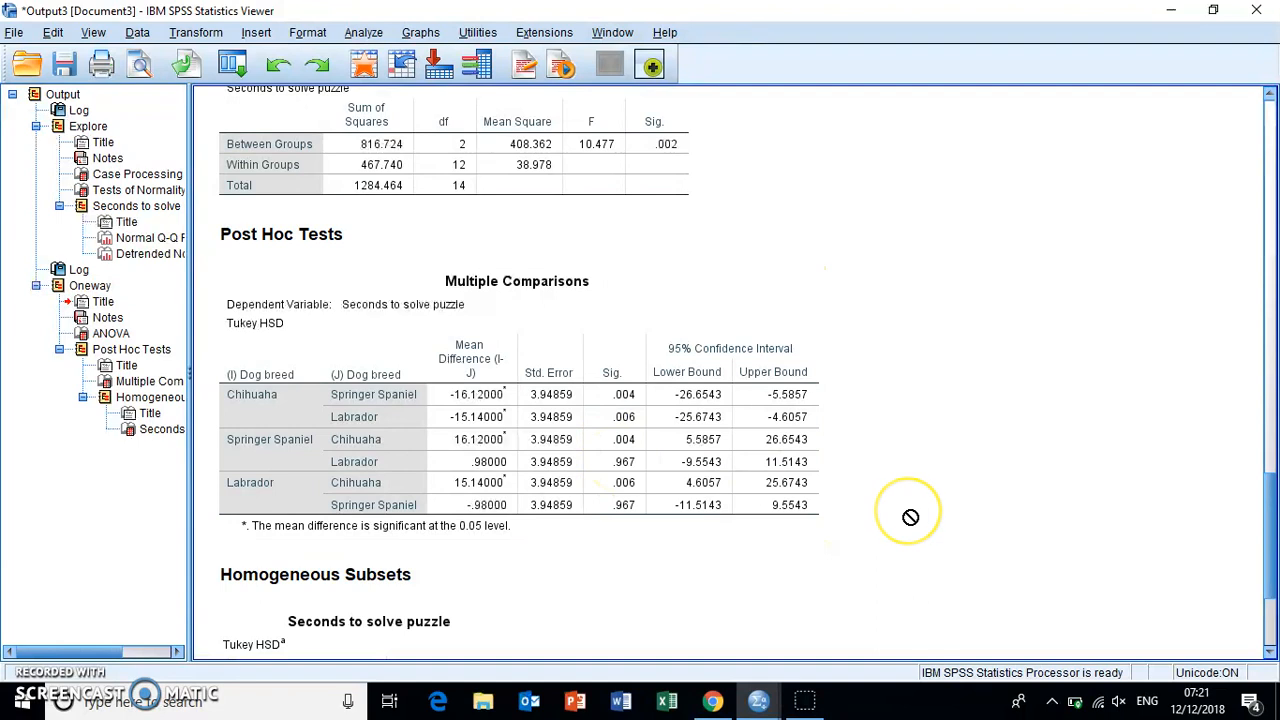
right_click(1120, 405)
click(1049, 422)
scroll(1049, 422, up, 3)
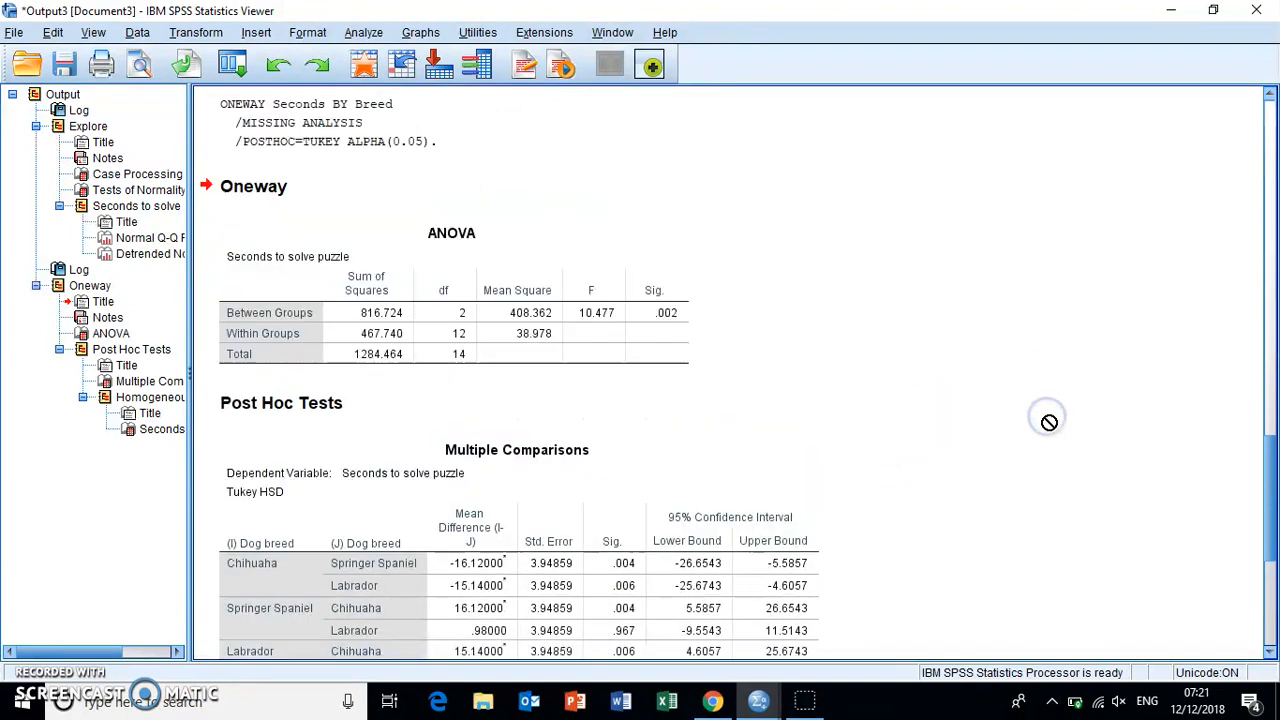
scroll(1049, 422, up, 1)
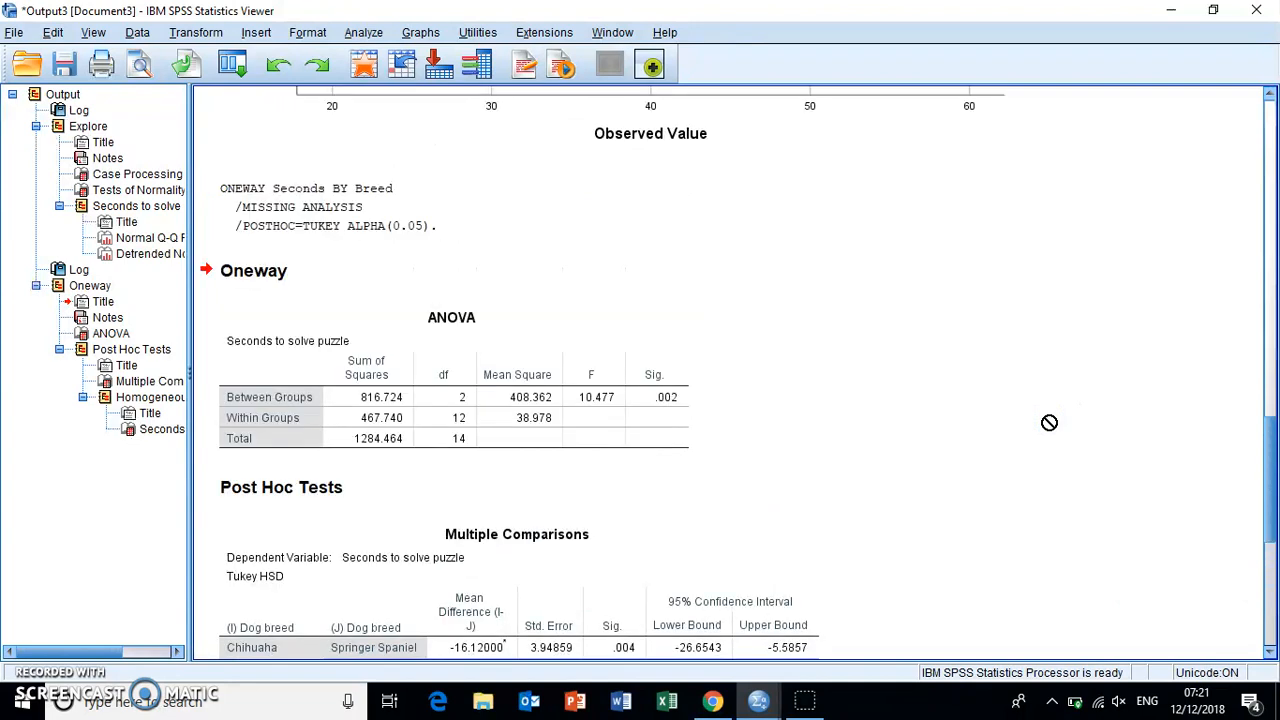
scroll(1049, 422, down, 5)
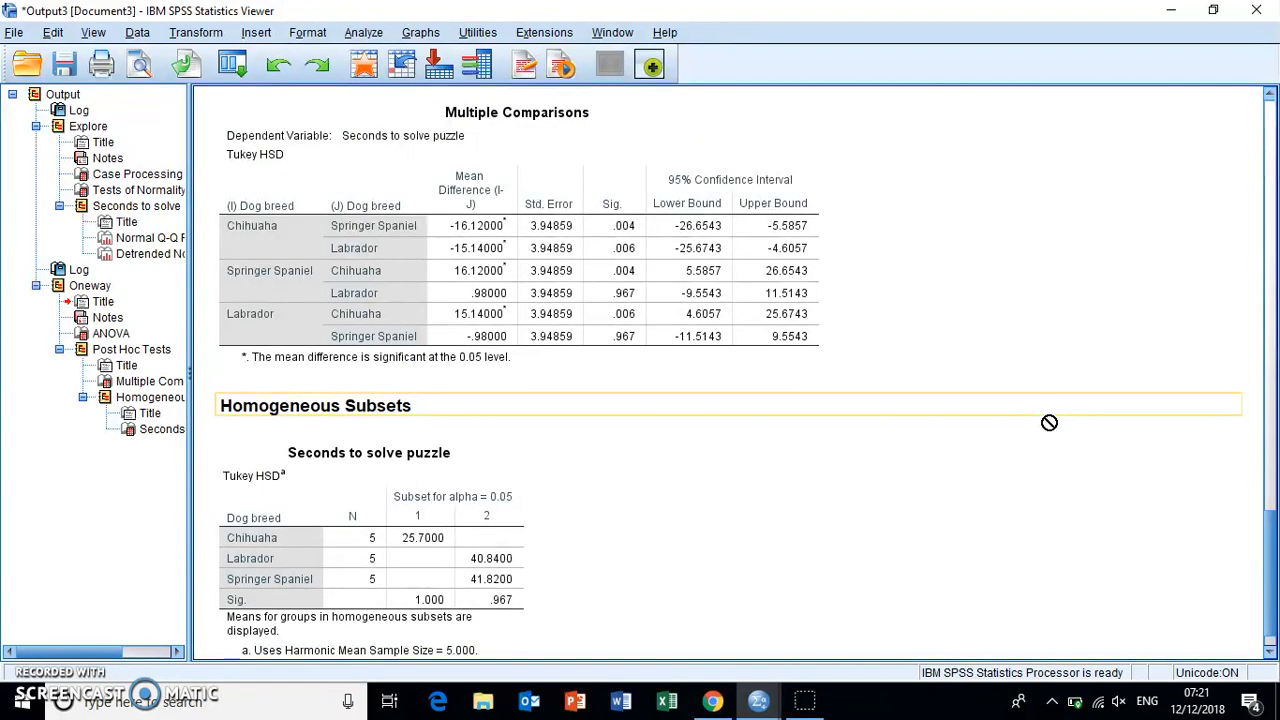
scroll(1049, 422, down, 1)
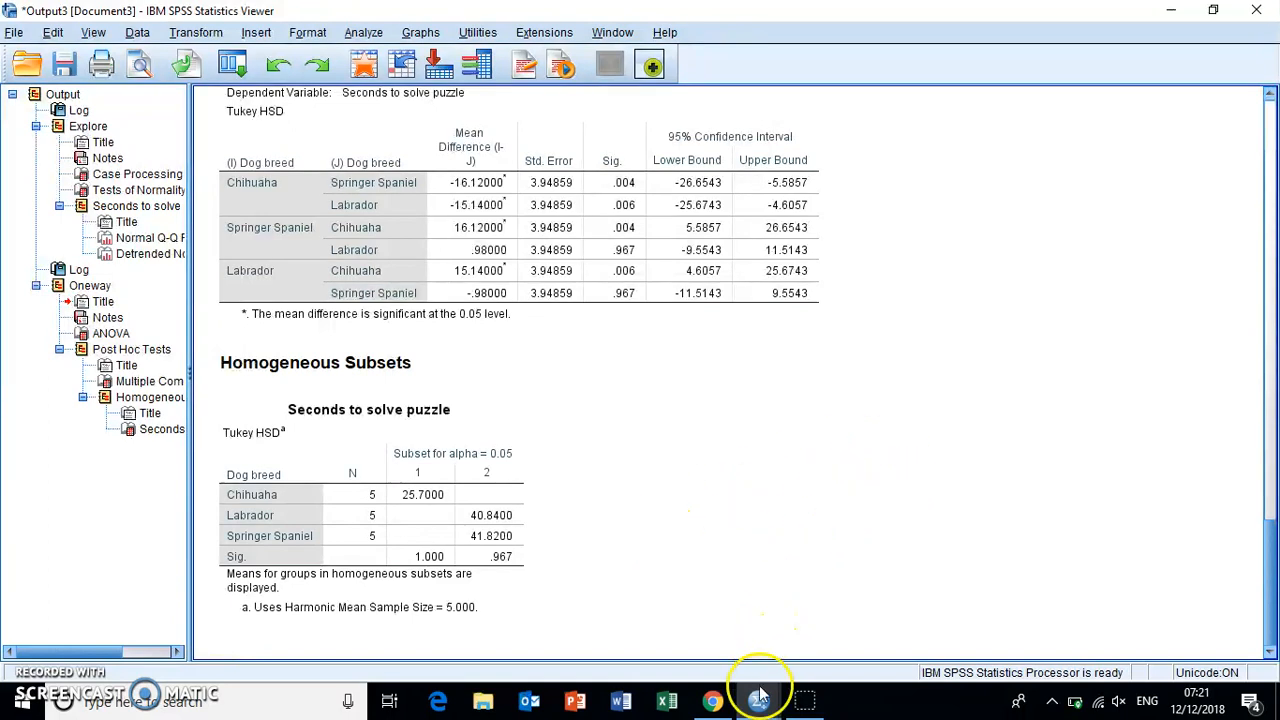
- In the 3 Independent samples dataset, set the Seconds value of the first Springer Spaniel, row 6, to 82.5
mouse_move(760, 703)
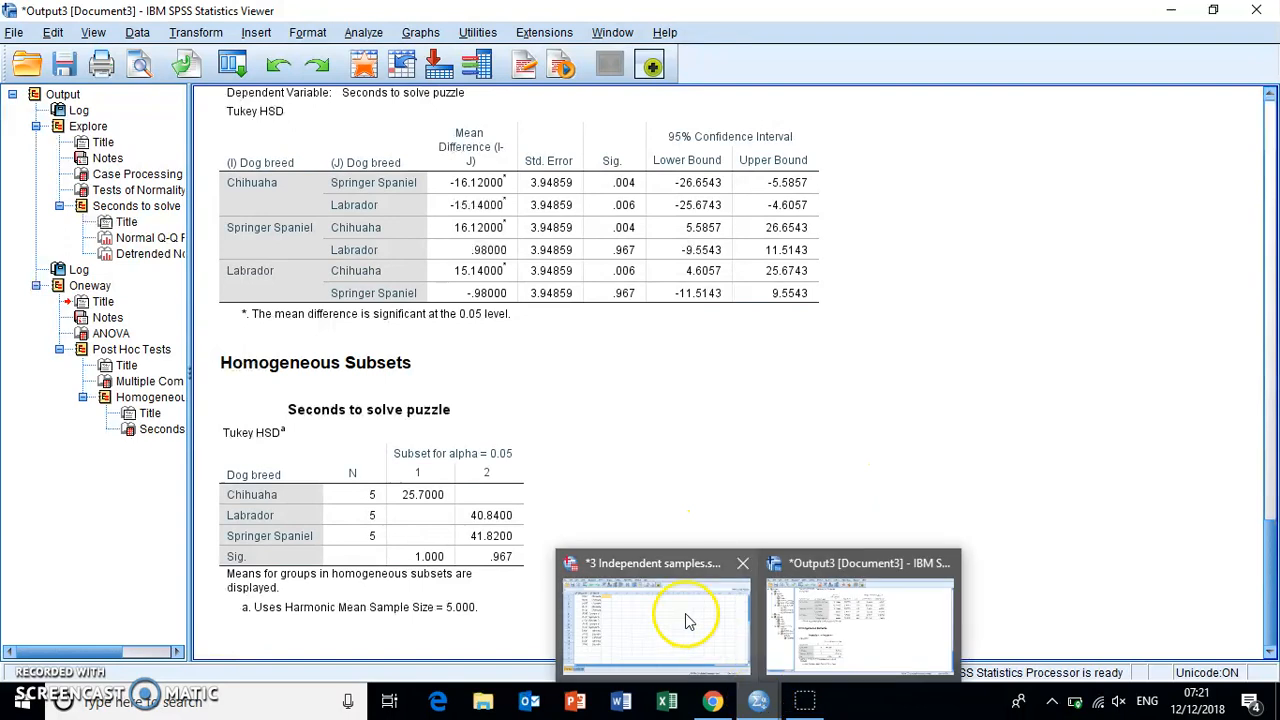
click(737, 660)
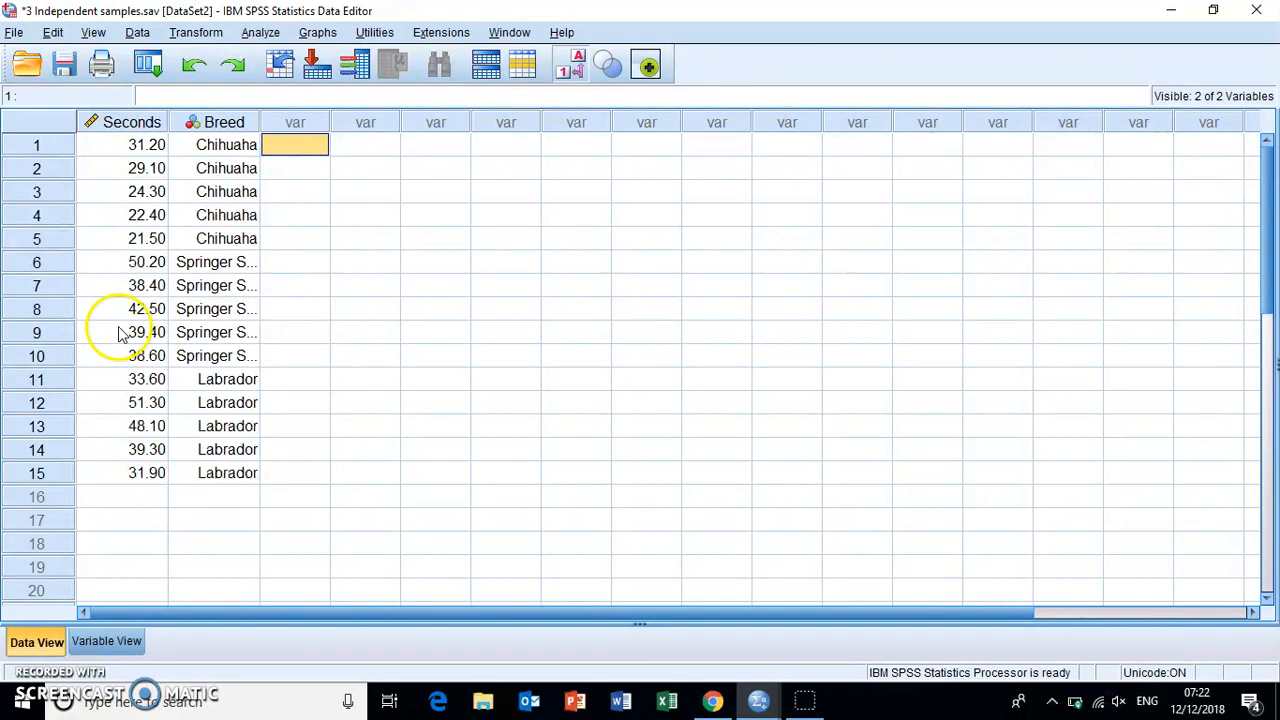
click(138, 262)
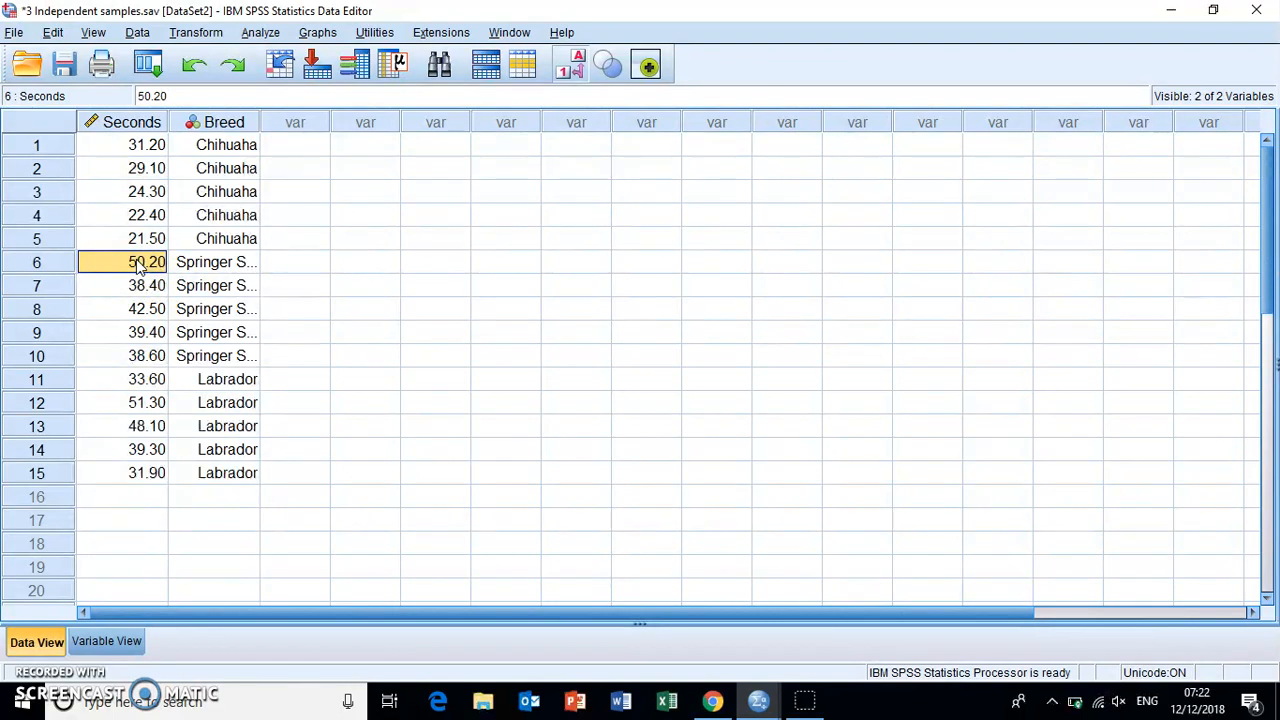
text(82.5)
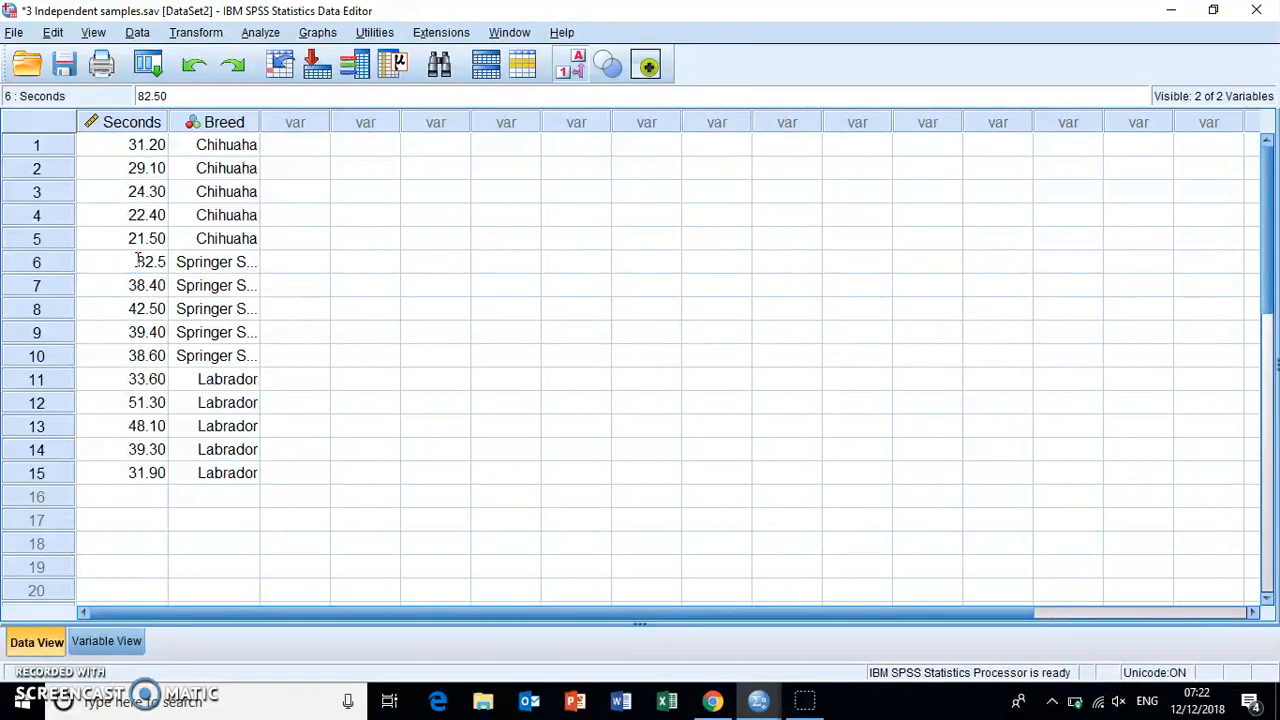
click(208, 262)
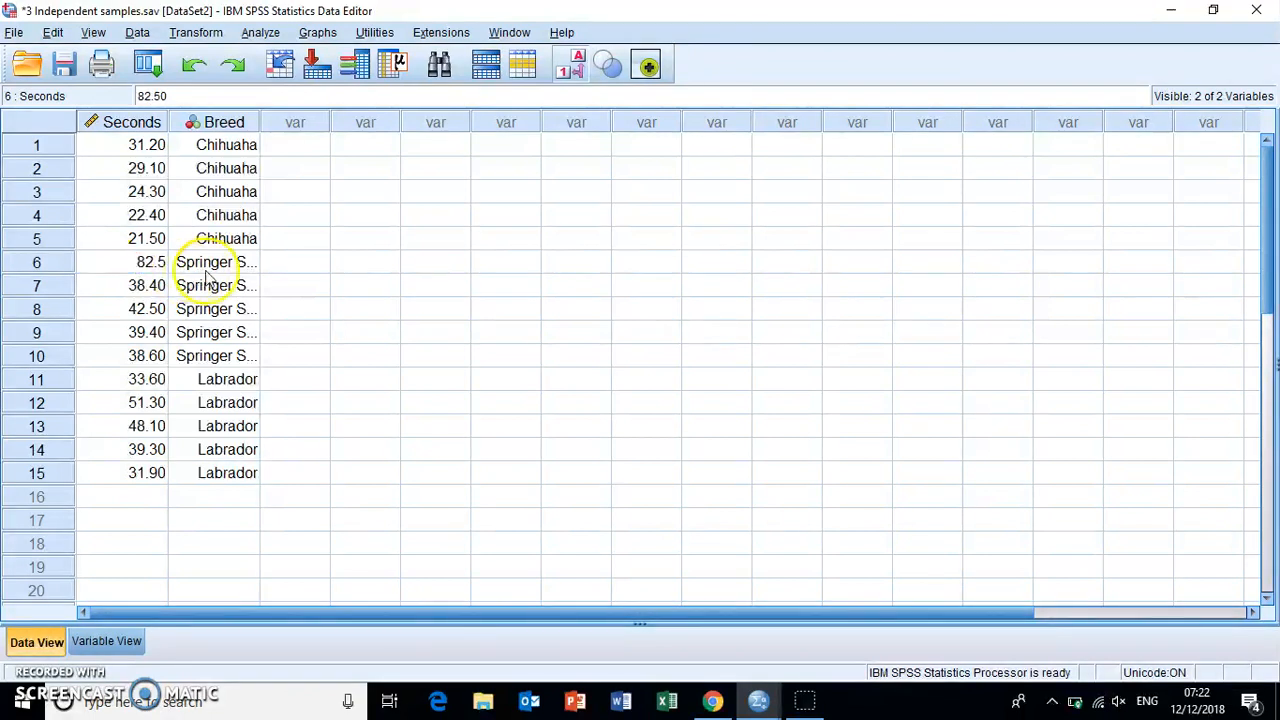
click(122, 262)
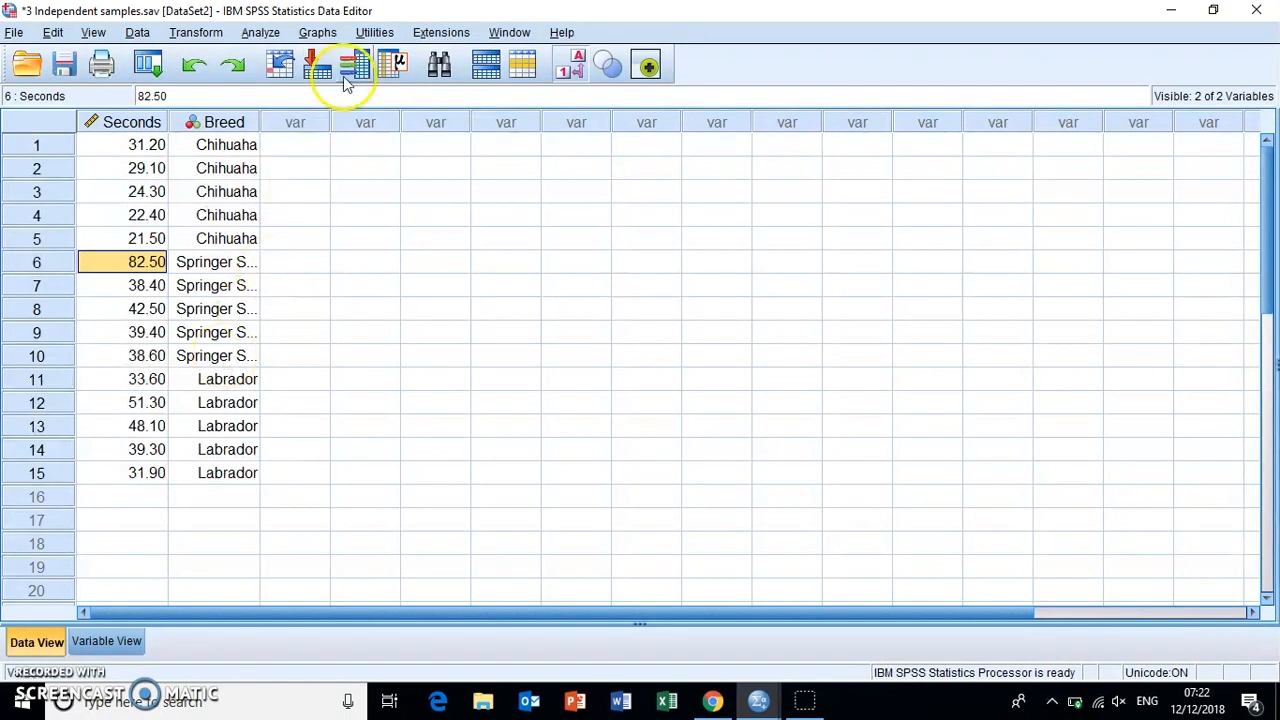
- Rerun Explore on Seconds to solve puzzle, displaying plots only, and check the Tests of Normality table
click(257, 34)
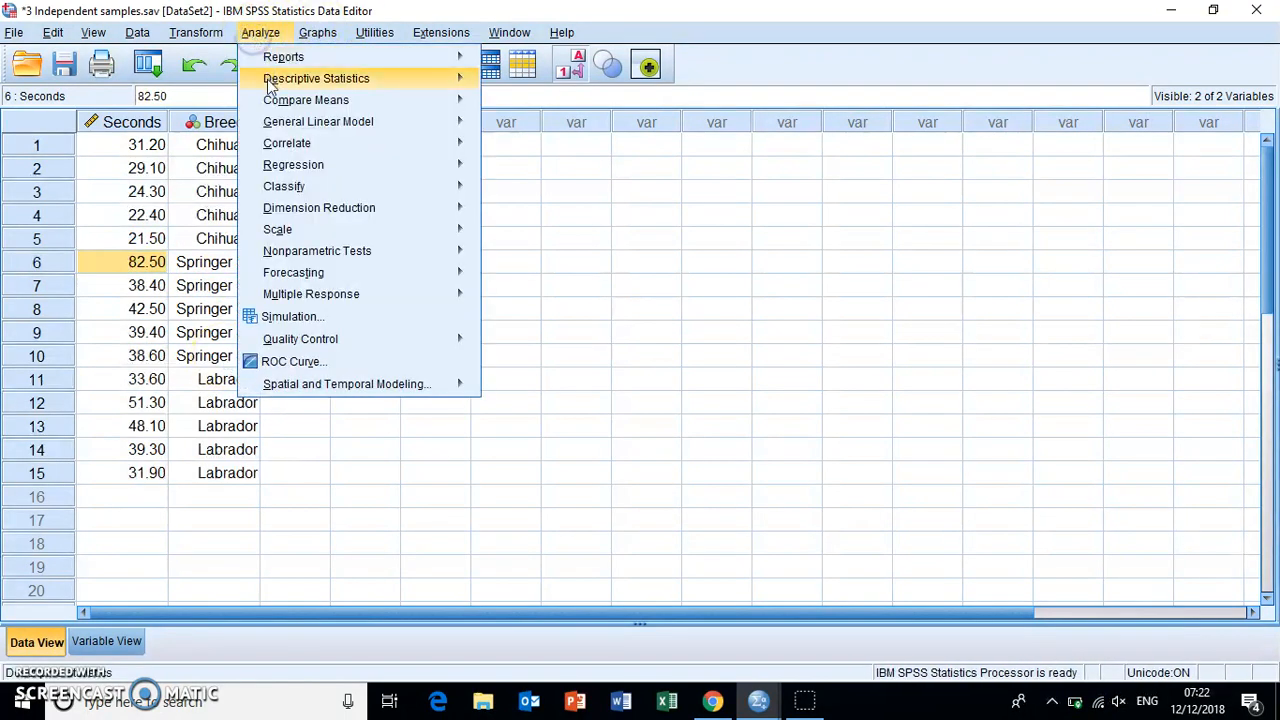
mouse_move(340, 78)
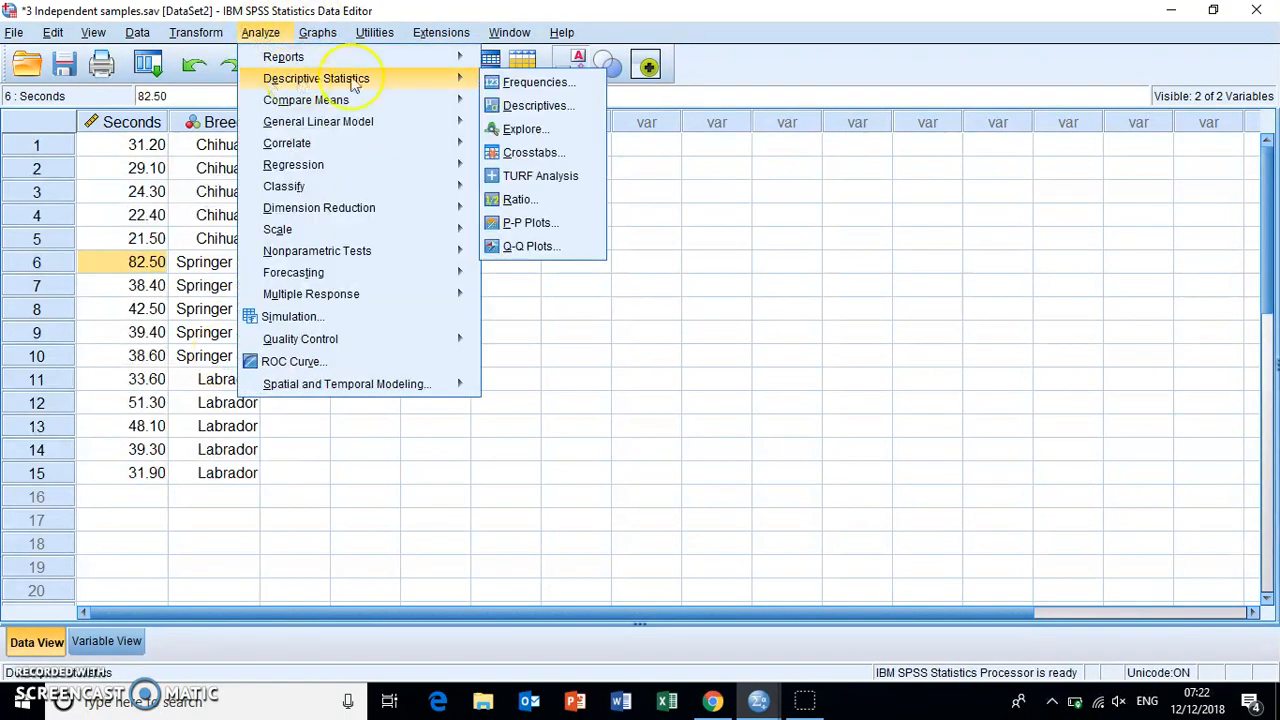
click(522, 128)
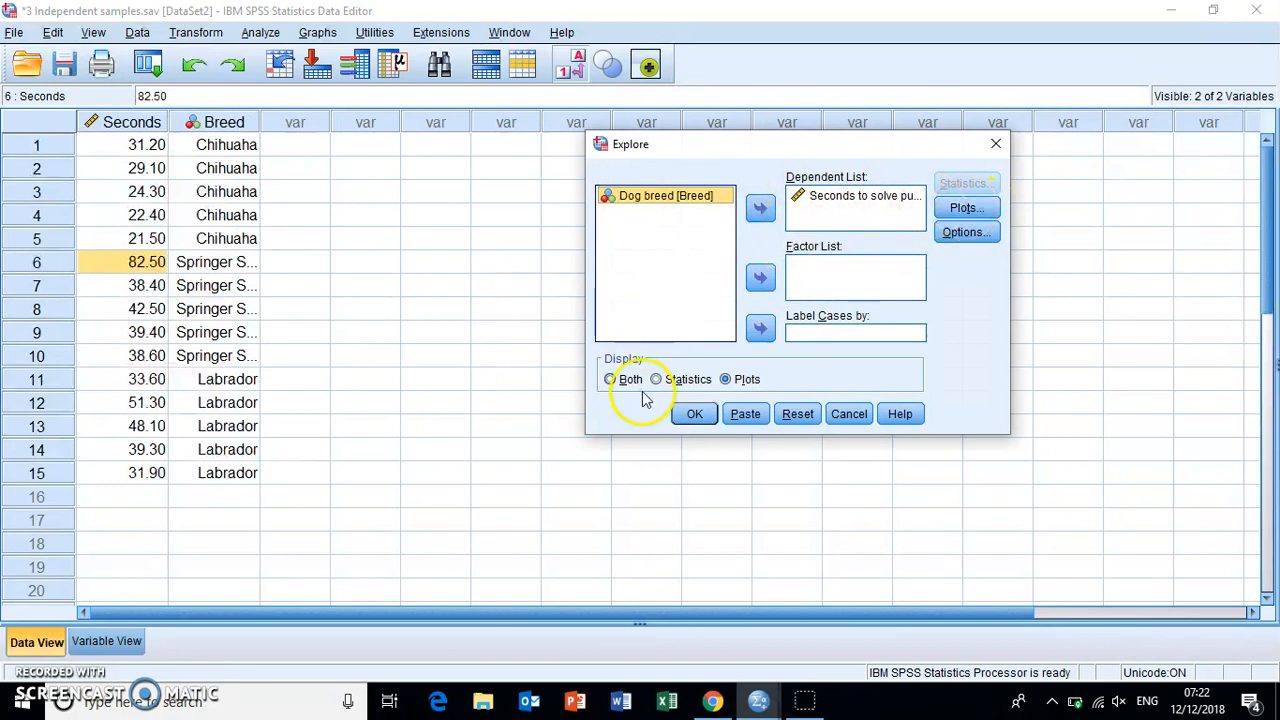
click(695, 414)
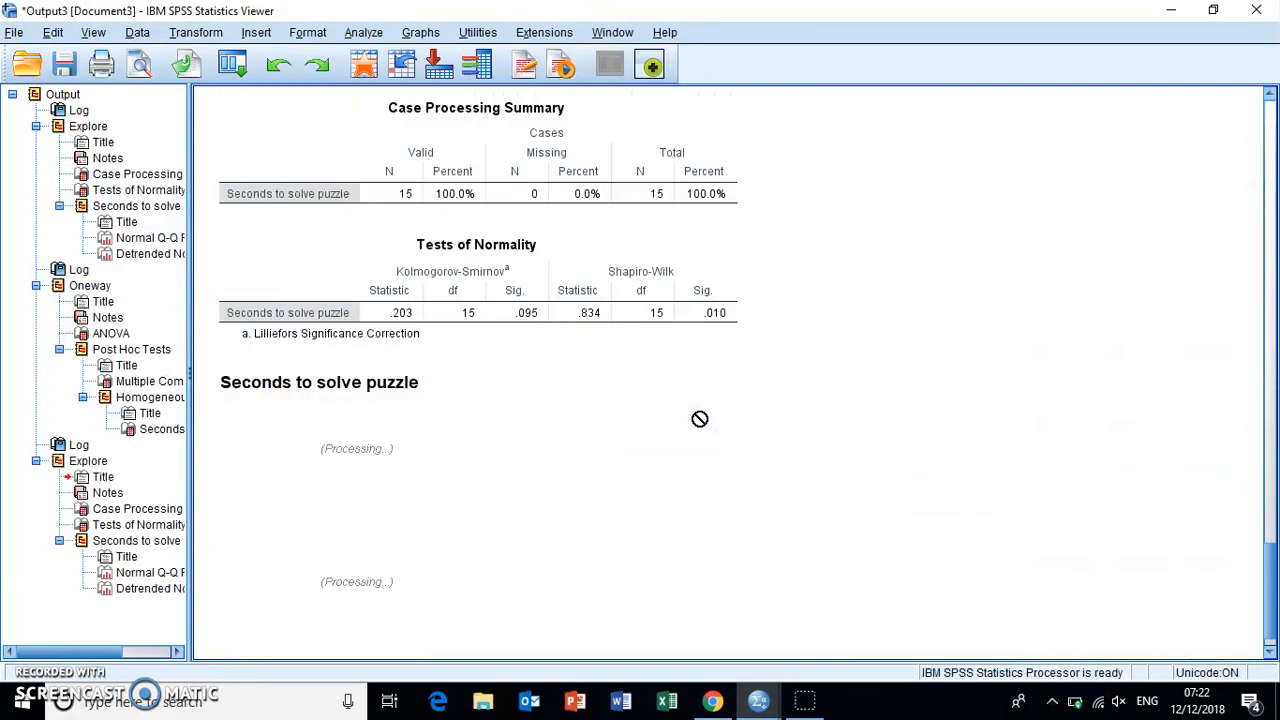
click(678, 285)
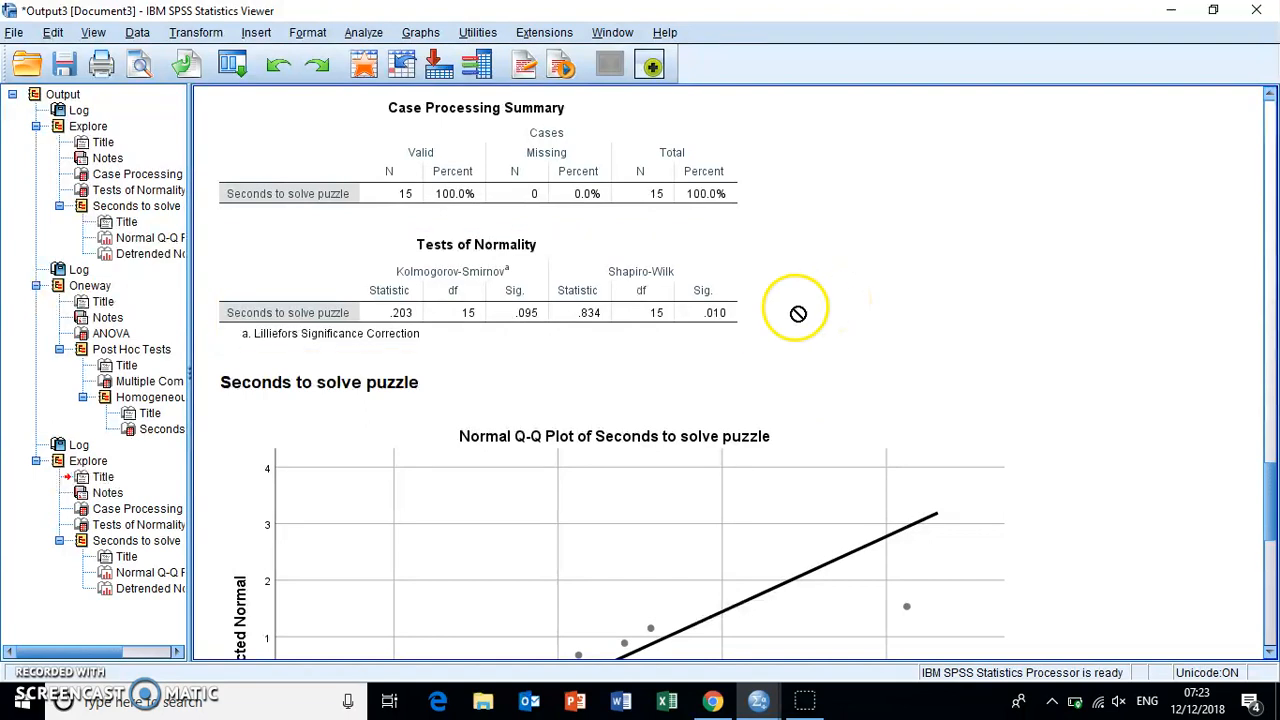
- In the 3 Independent samples dataset, set up a Kruskal-Wallis H test with Seconds to solve puzzle as test variable and Dog breed as grouping variable
mouse_move(758, 704)
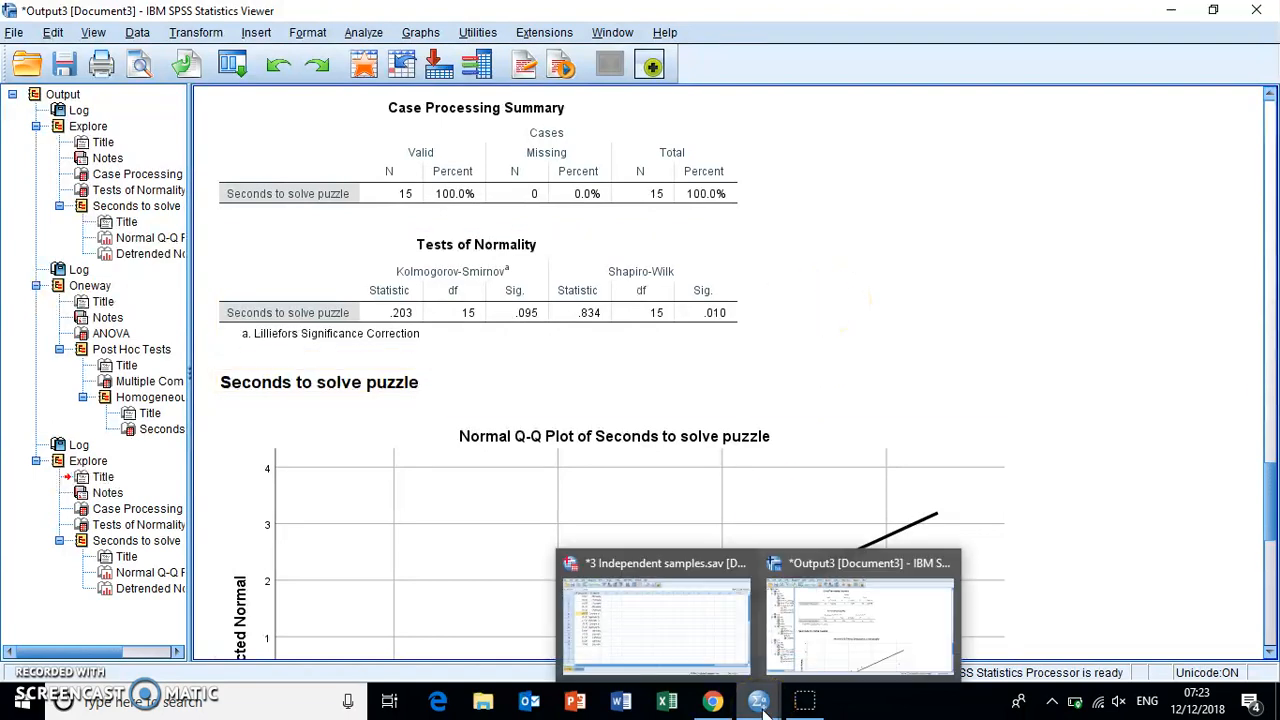
click(660, 620)
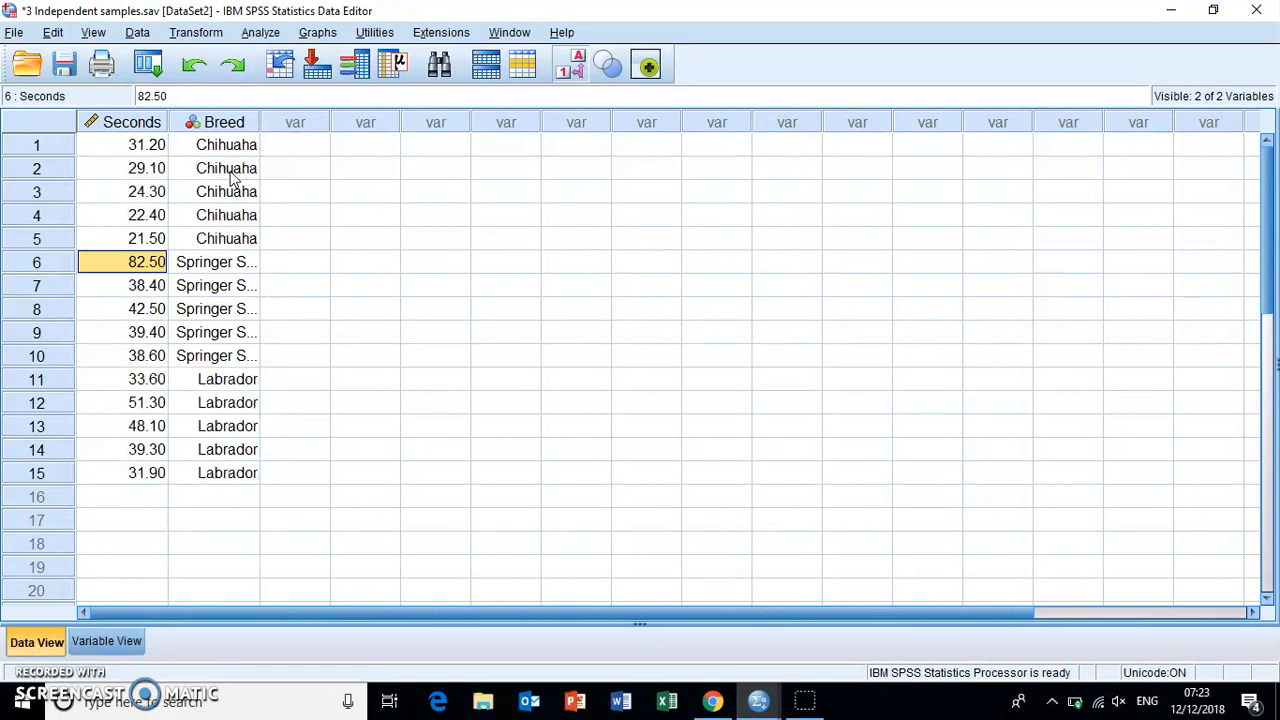
click(262, 33)
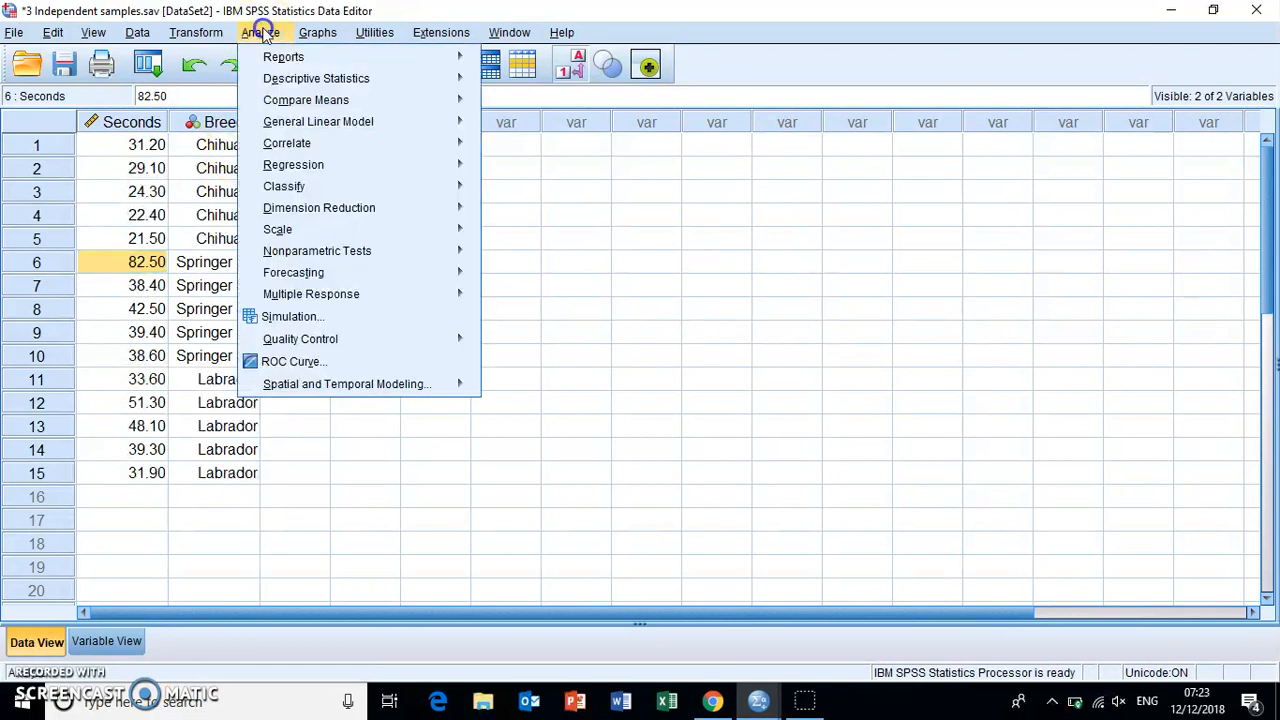
click(316, 251)
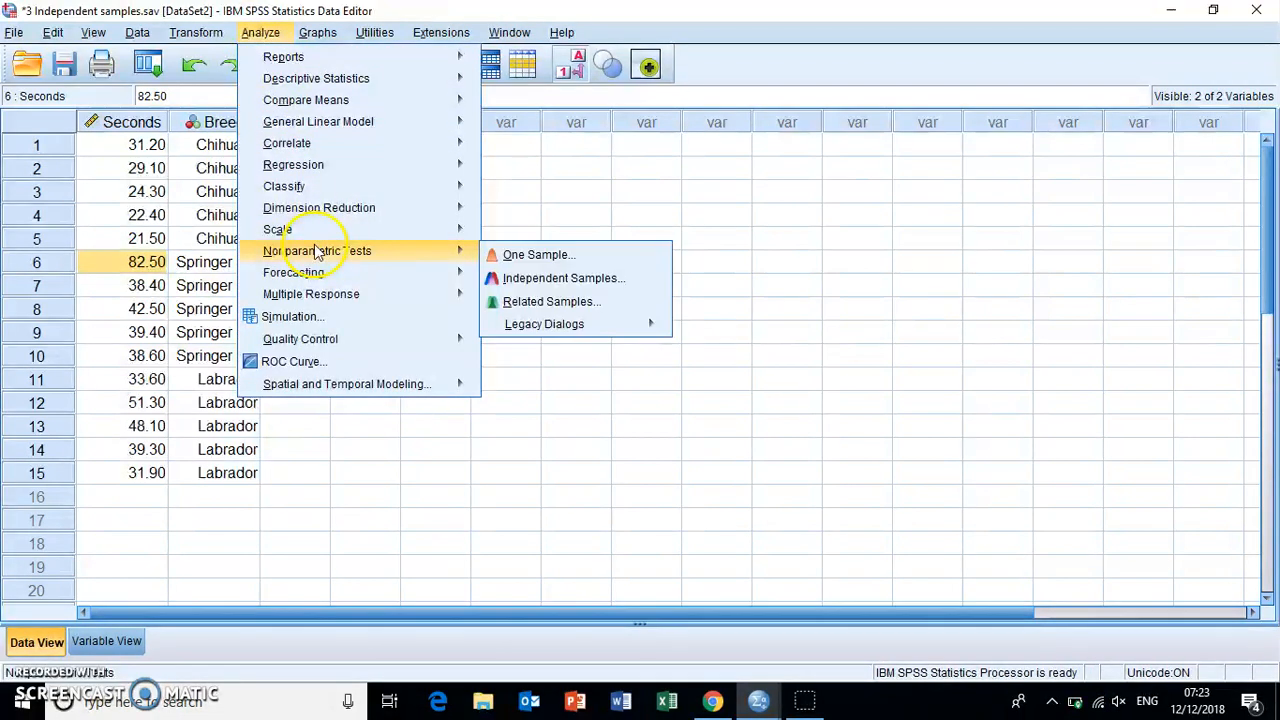
click(544, 325)
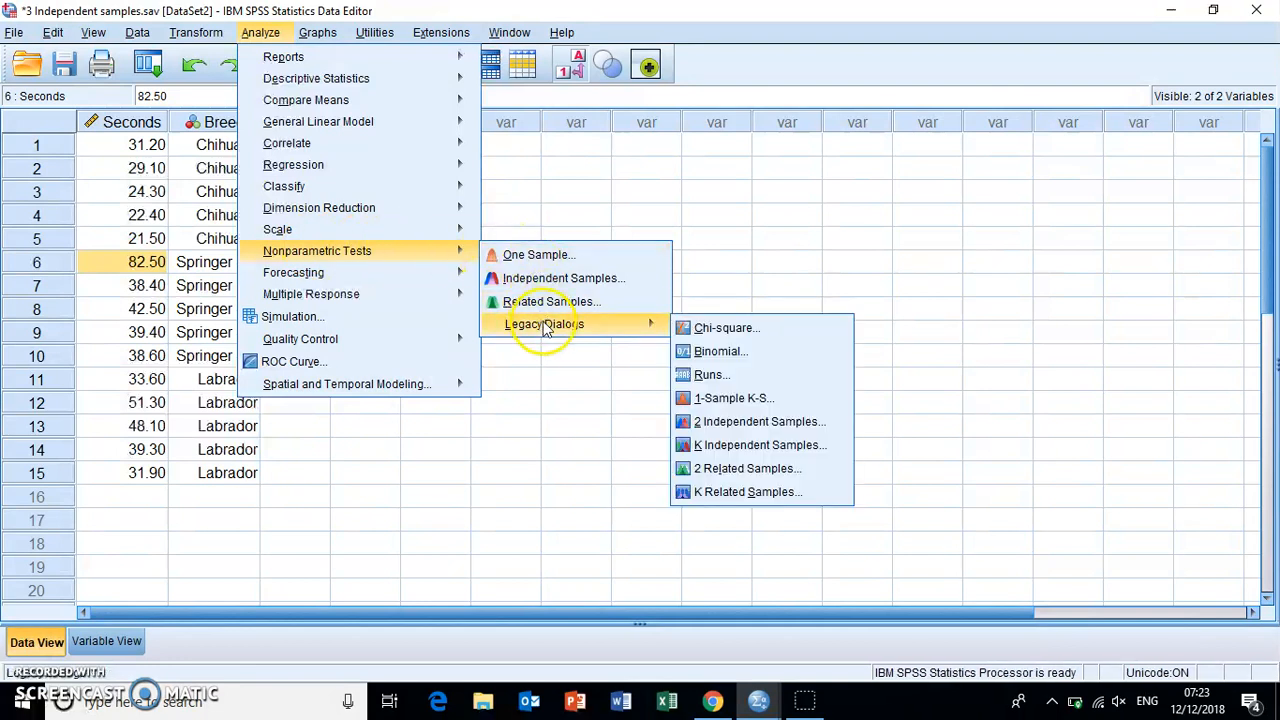
click(752, 446)
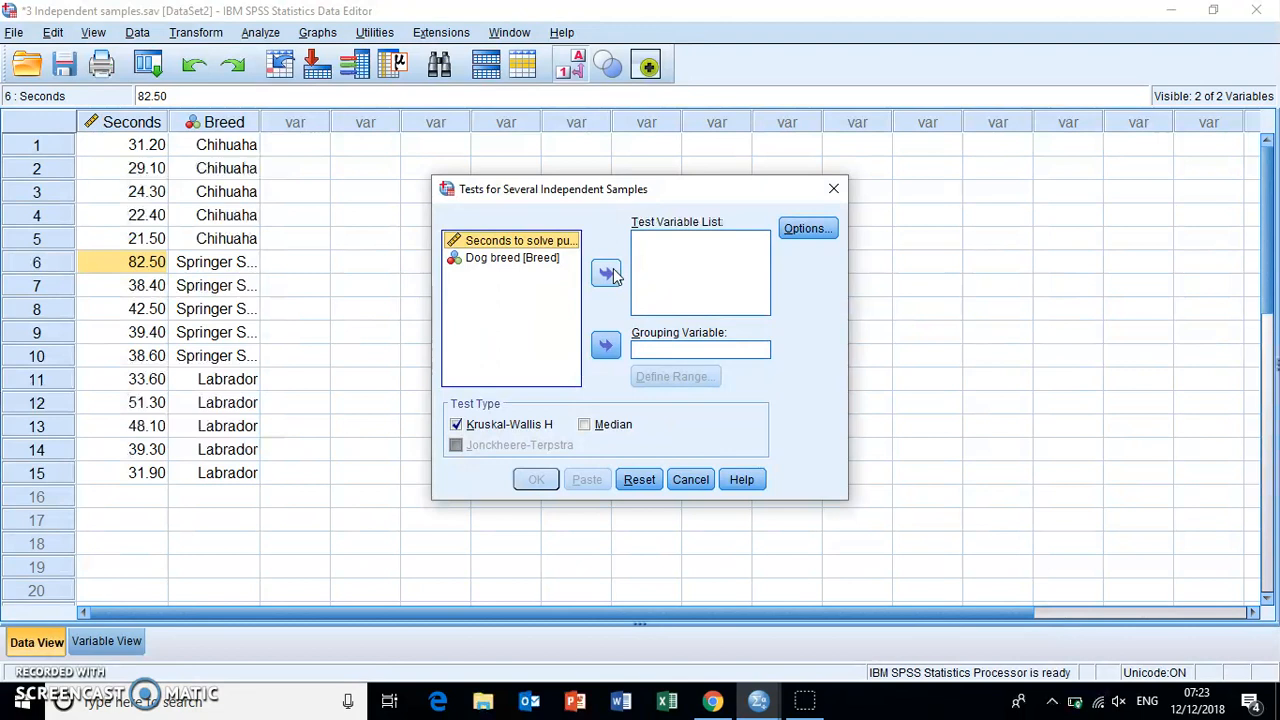
click(608, 274)
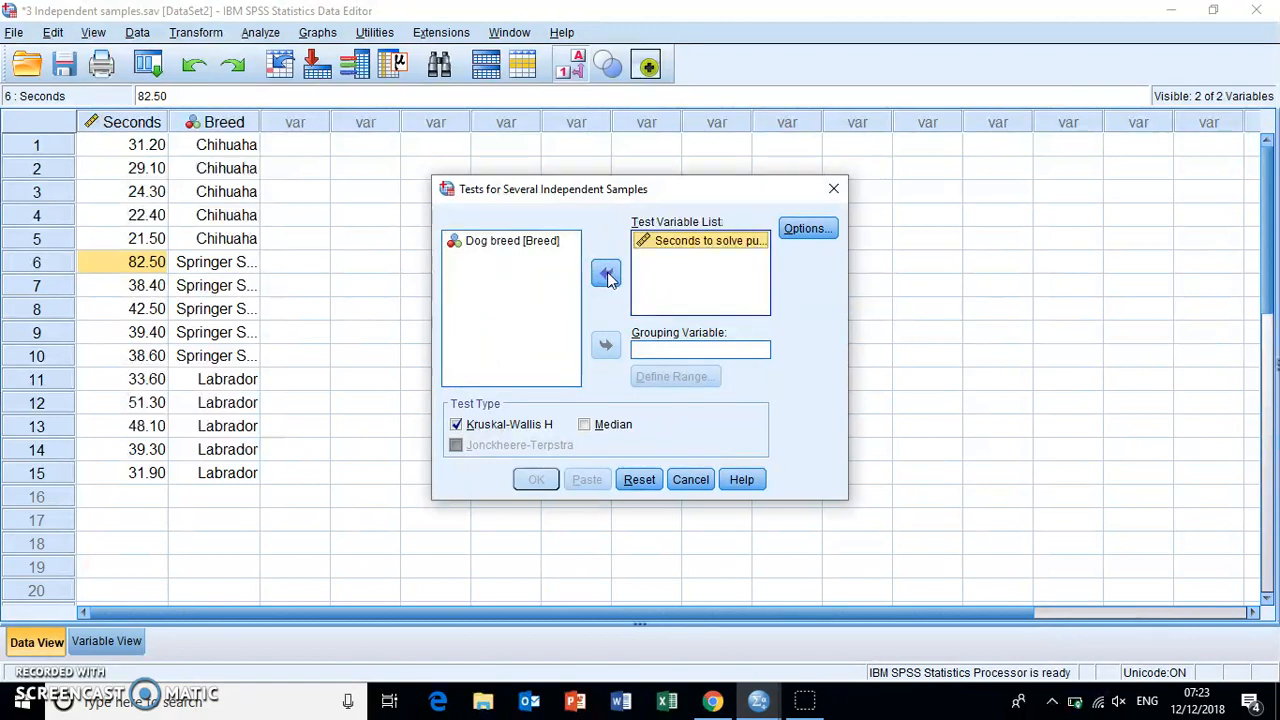
click(507, 250)
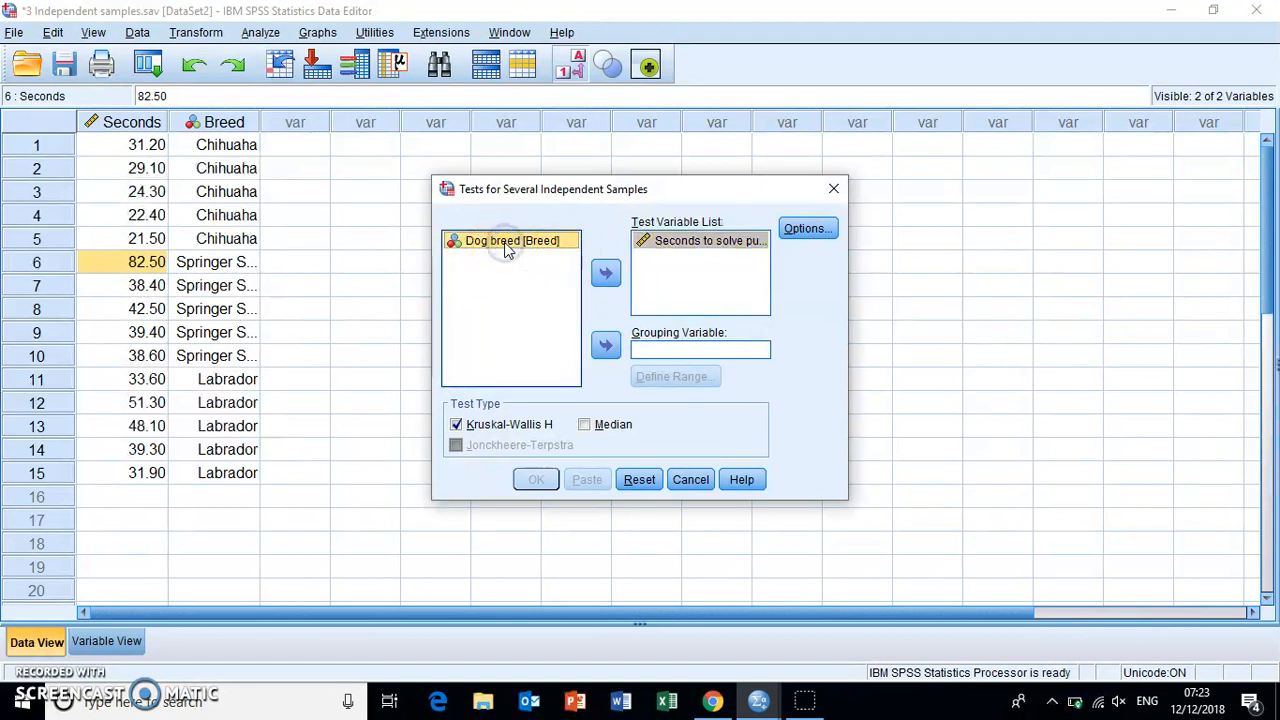
click(605, 345)
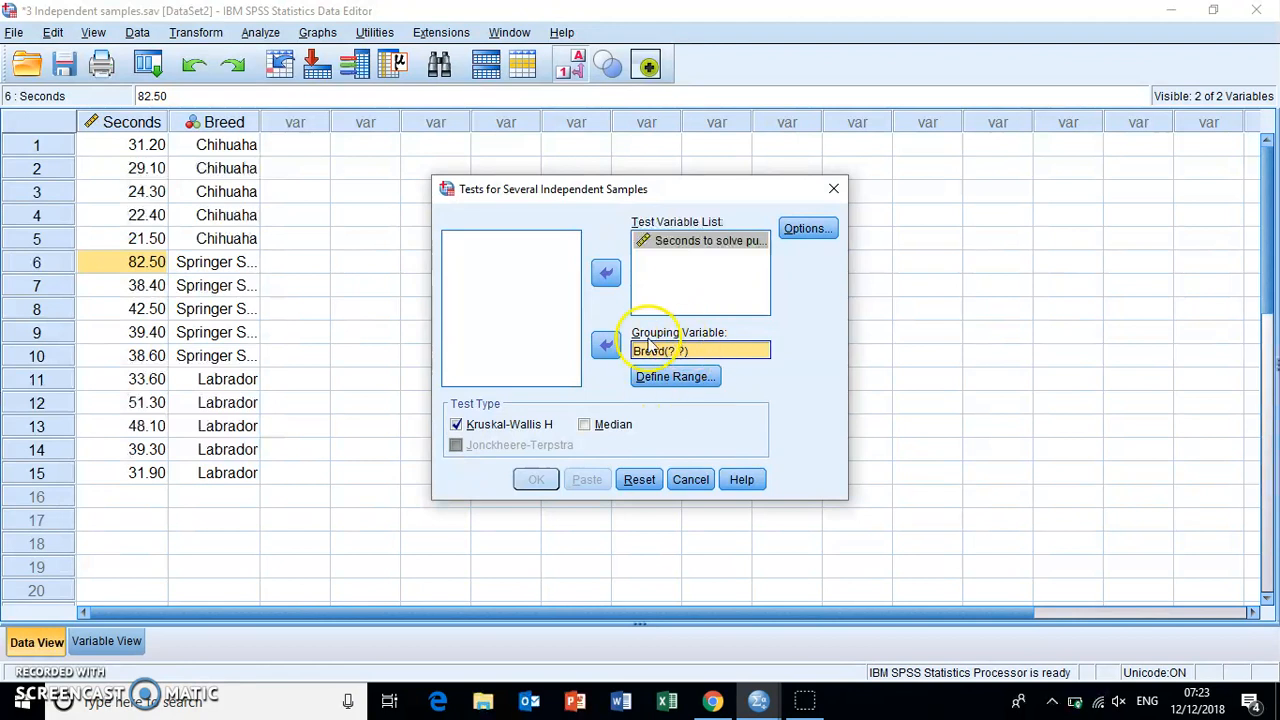
- Define the Breed grouping range from minimum 1 to maximum 3 and run the Kruskal-Wallis test
click(672, 384)
click(623, 331)
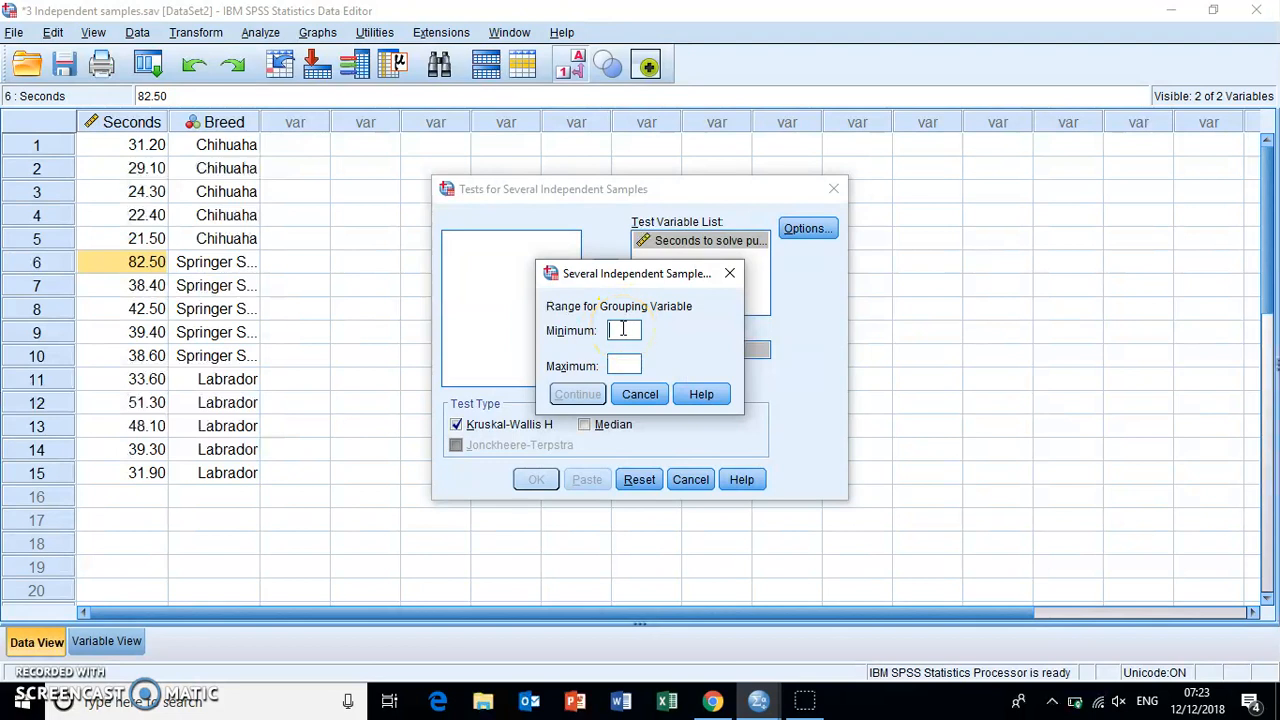
text(1)
click(623, 365)
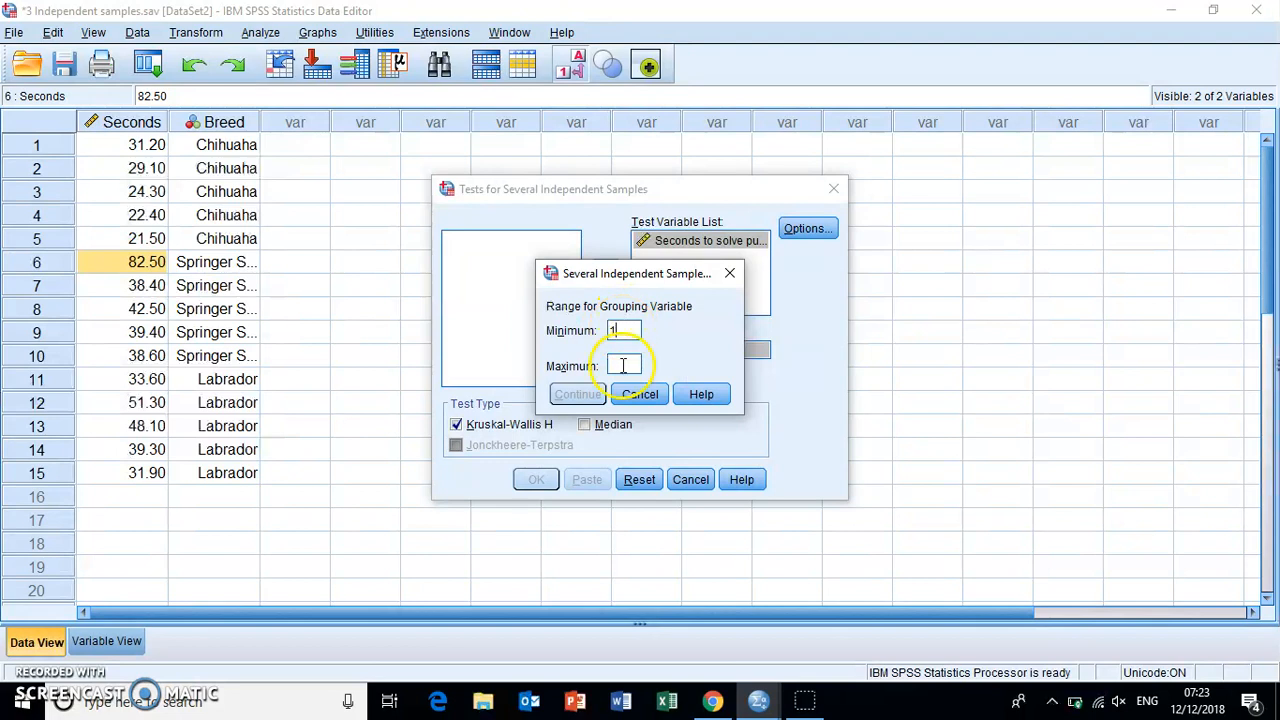
text(3)
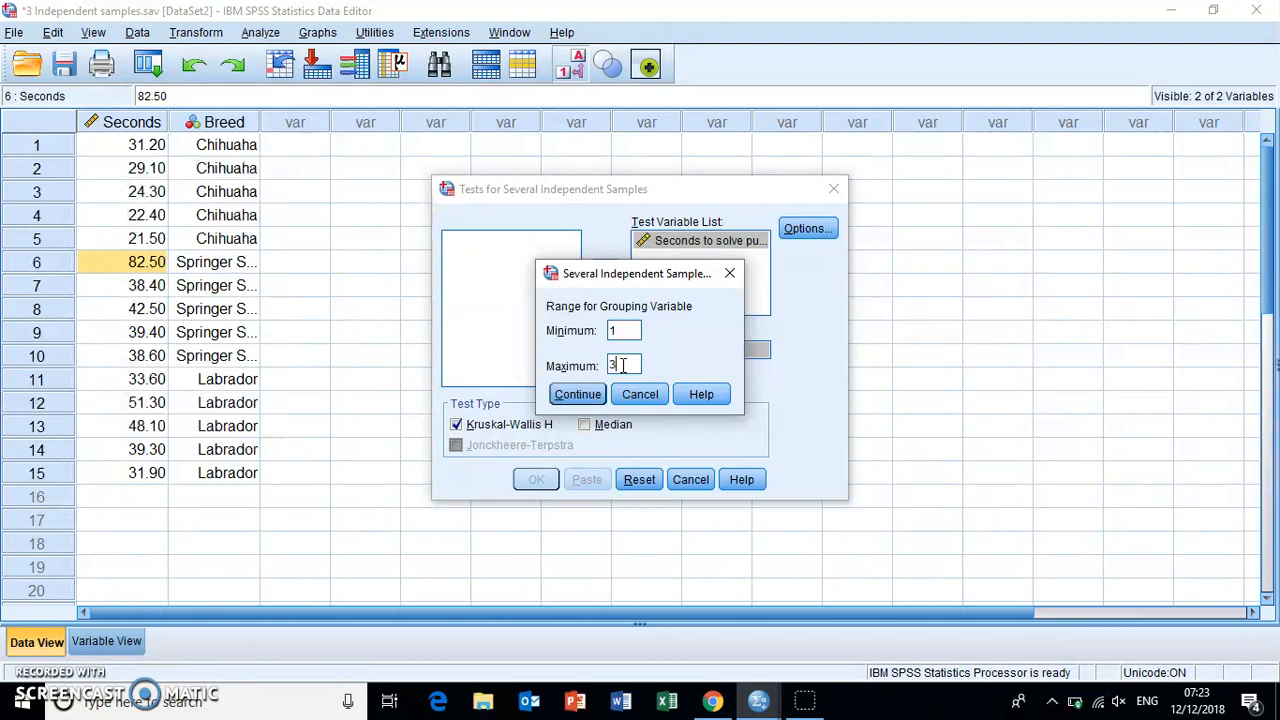
click(587, 397)
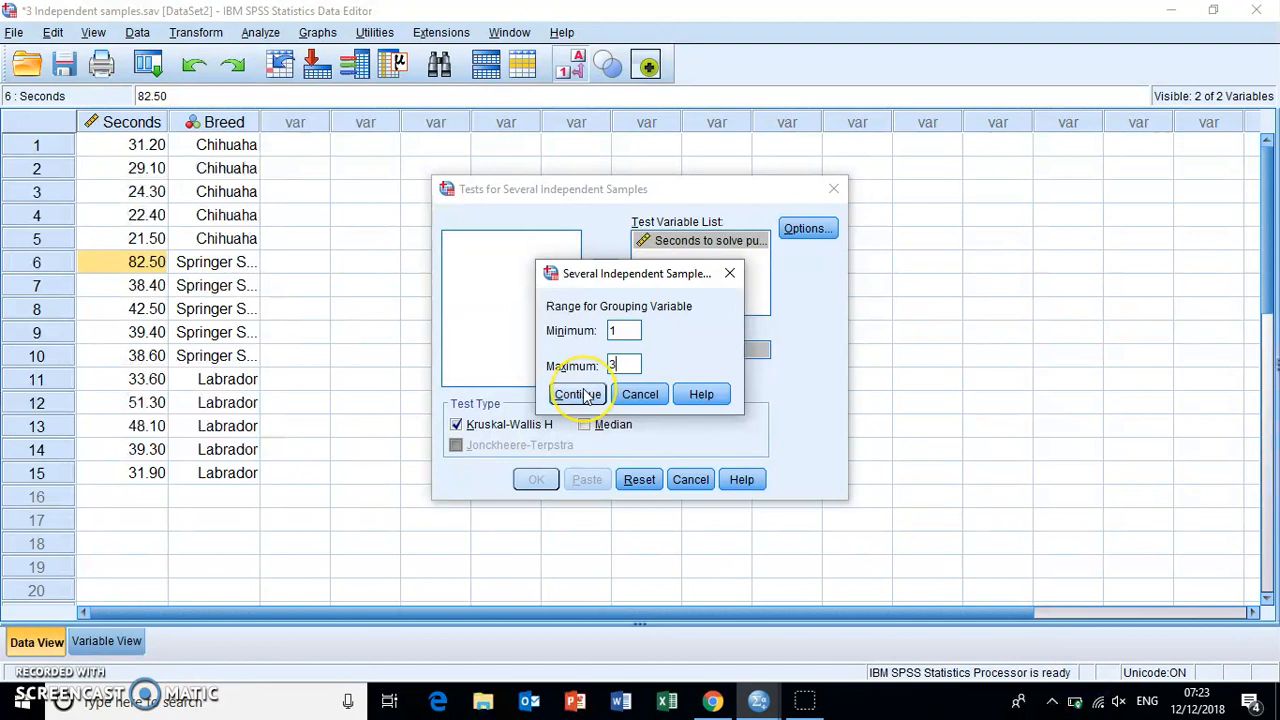
click(587, 396)
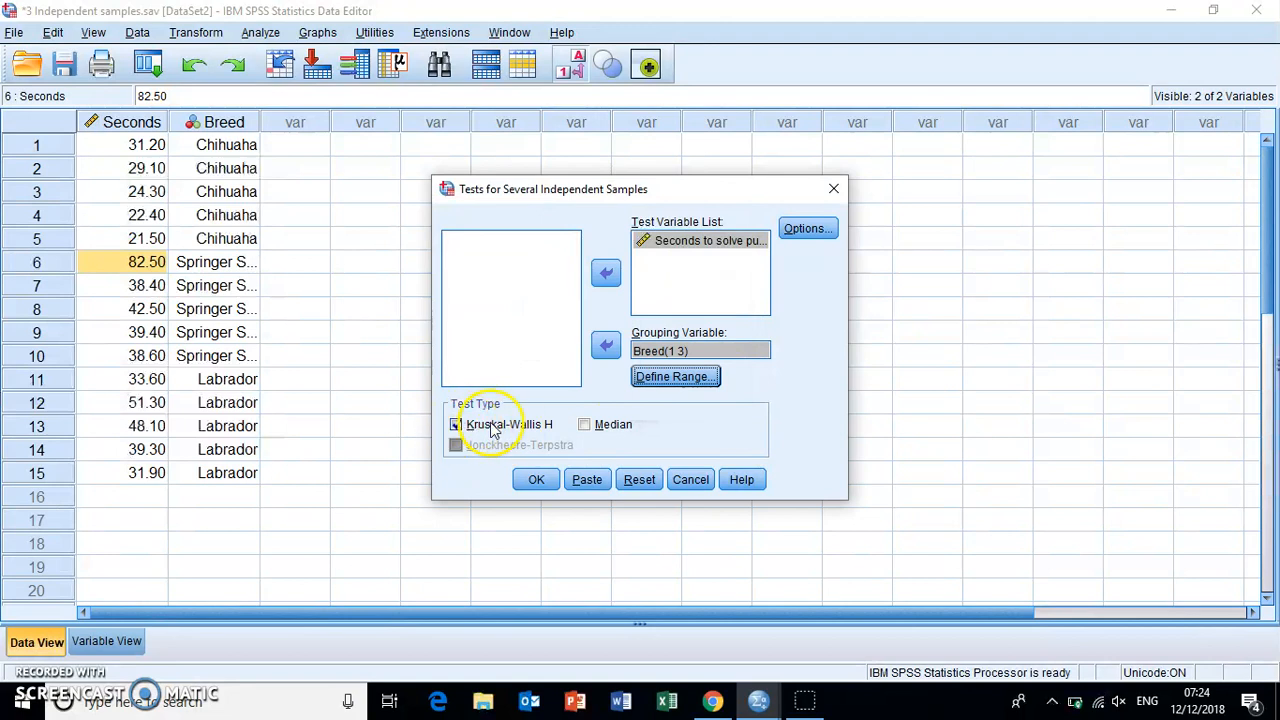
click(547, 484)
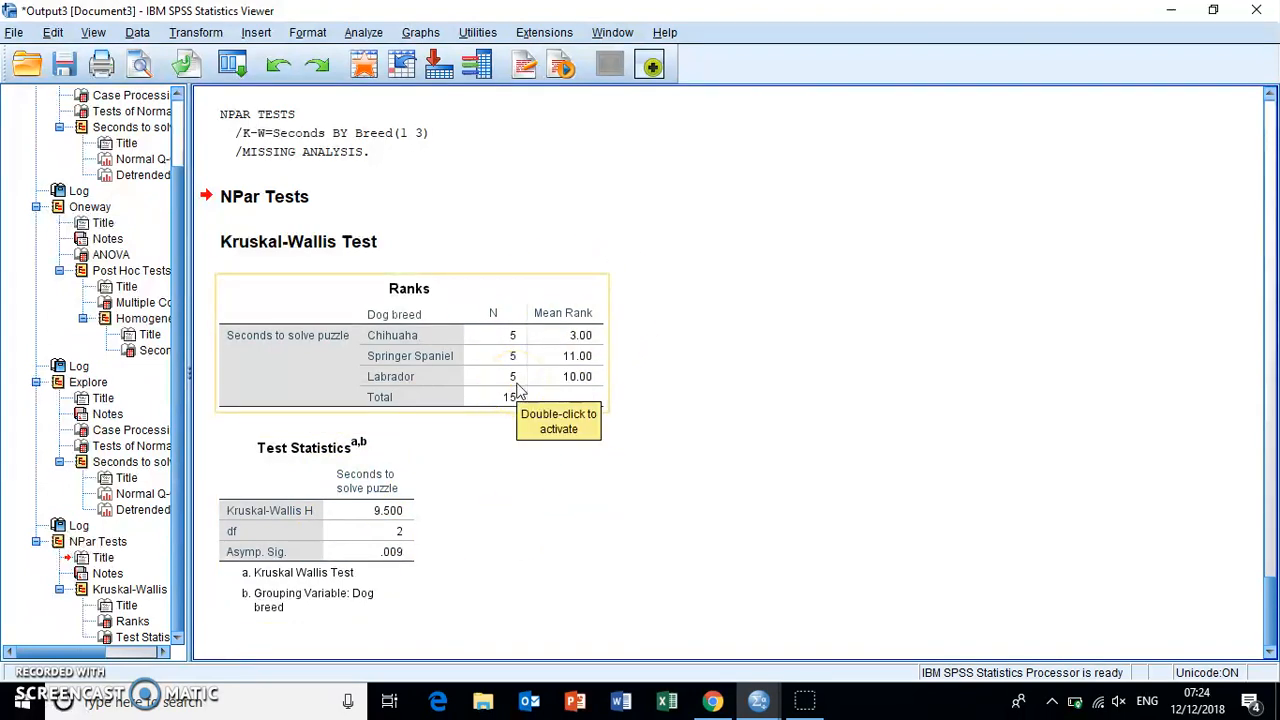
- Examine the Kruskal-Wallis output, checking each breed's mean rank and the H value, degrees of freedom and asymptotic significance
drag(518, 390, 483, 561)
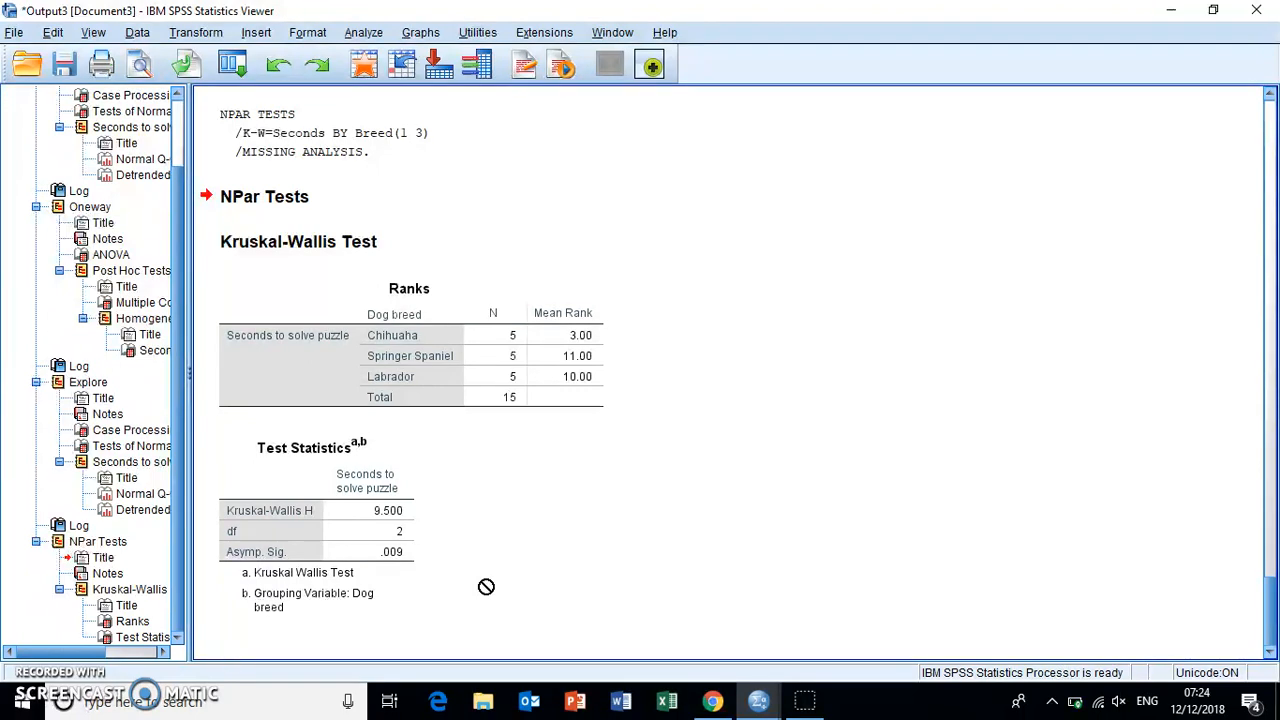
click(639, 606)
click(549, 400)
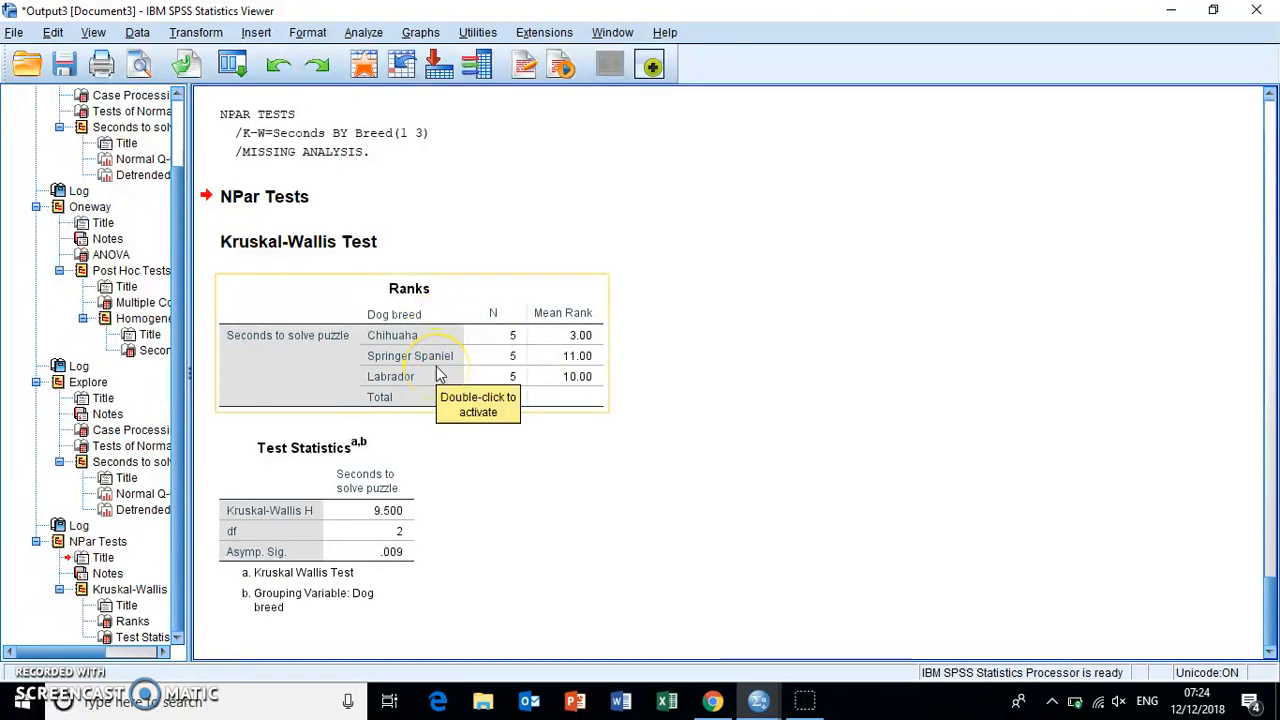
drag(438, 374, 462, 439)
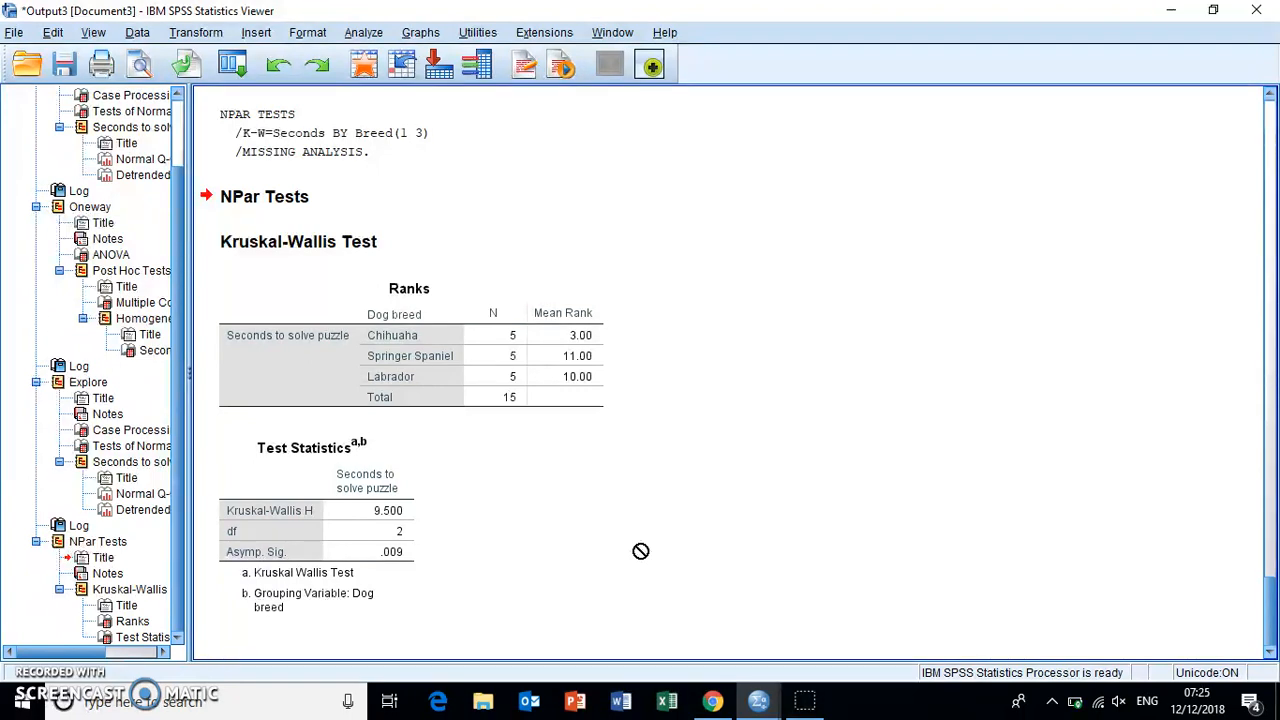
click(770, 525)
click(551, 155)
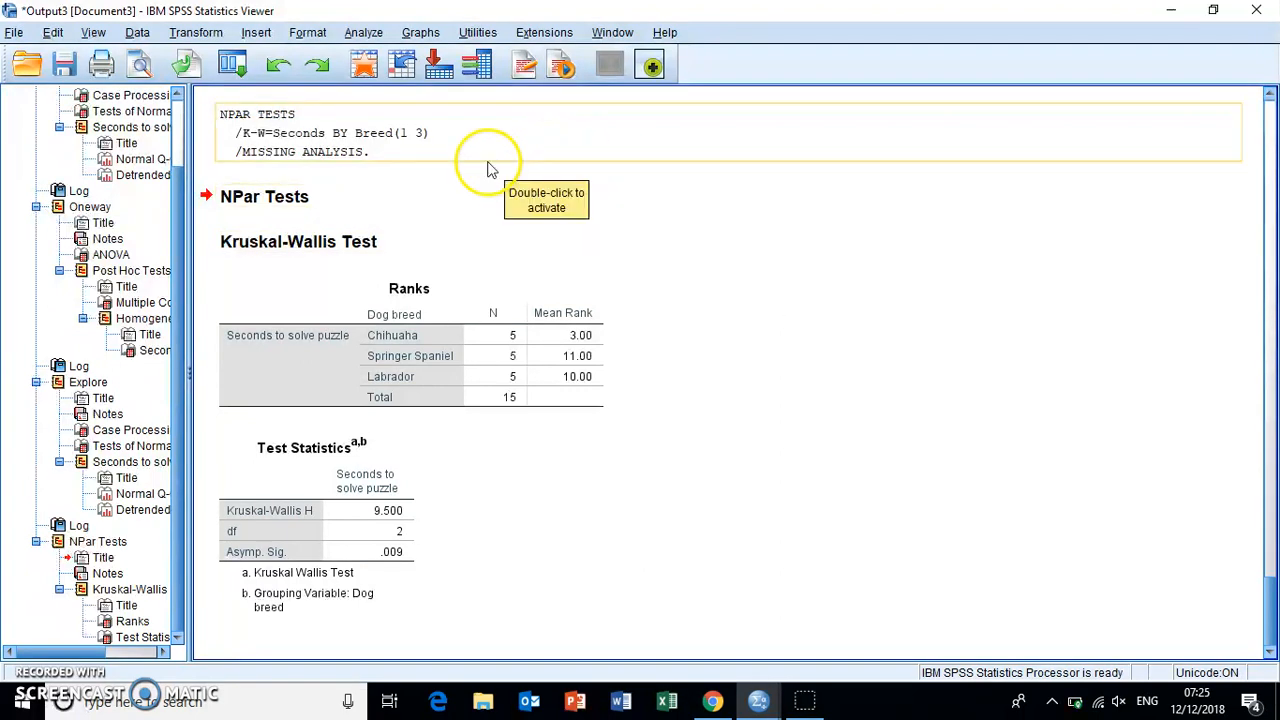
drag(368, 113, 272, 26)
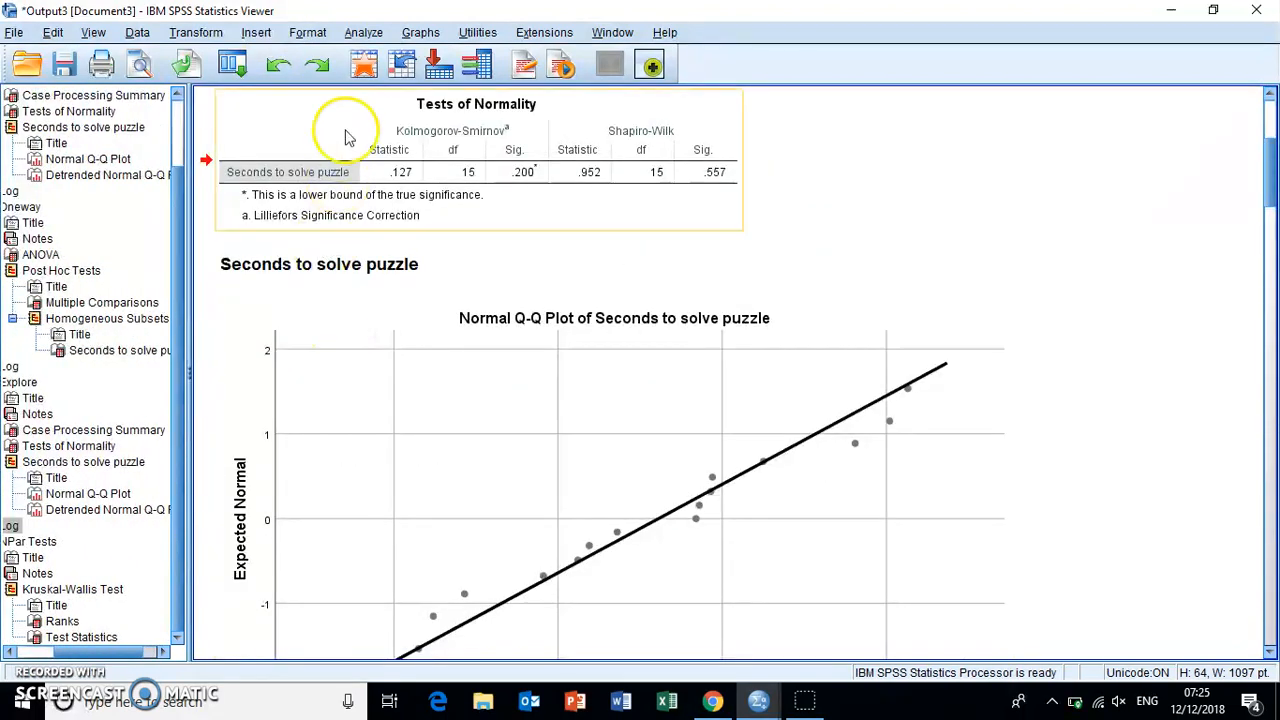
- In the dataset, set up a two-independent-samples Mann-Whitney U test with Seconds to solve puzzle as test variable and Dog breed as grouping variable
click(757, 699)
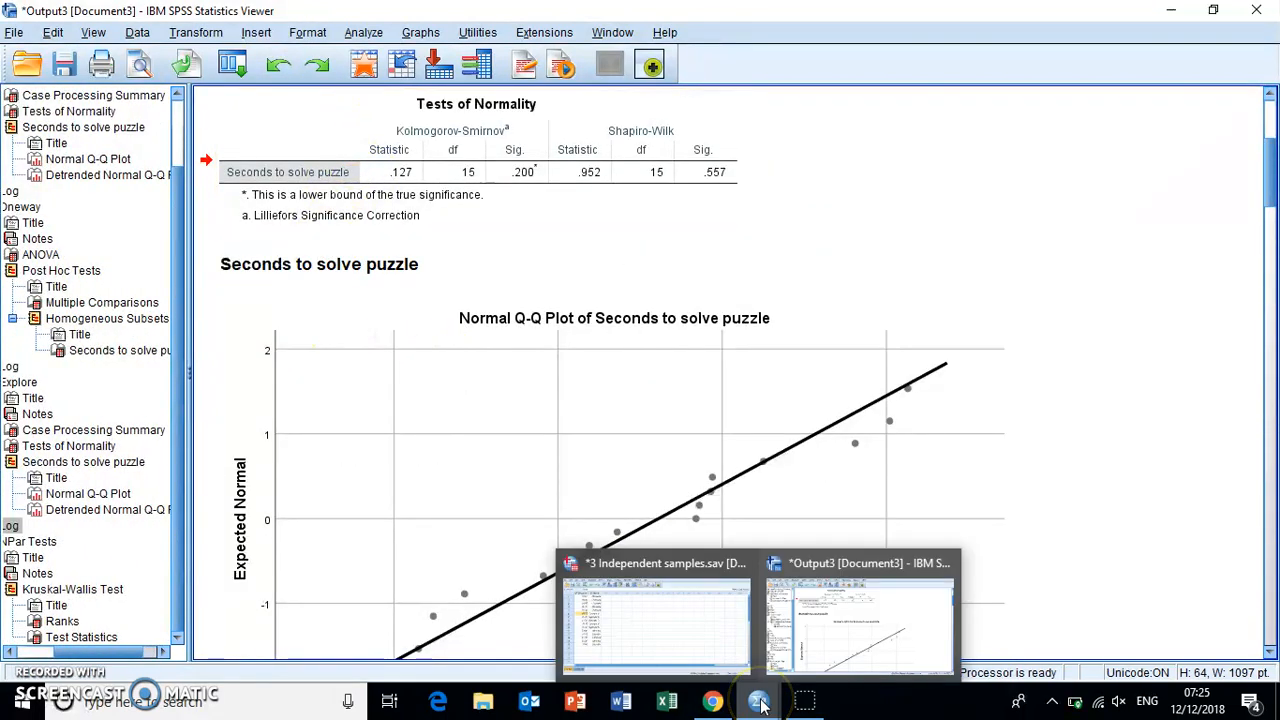
click(670, 621)
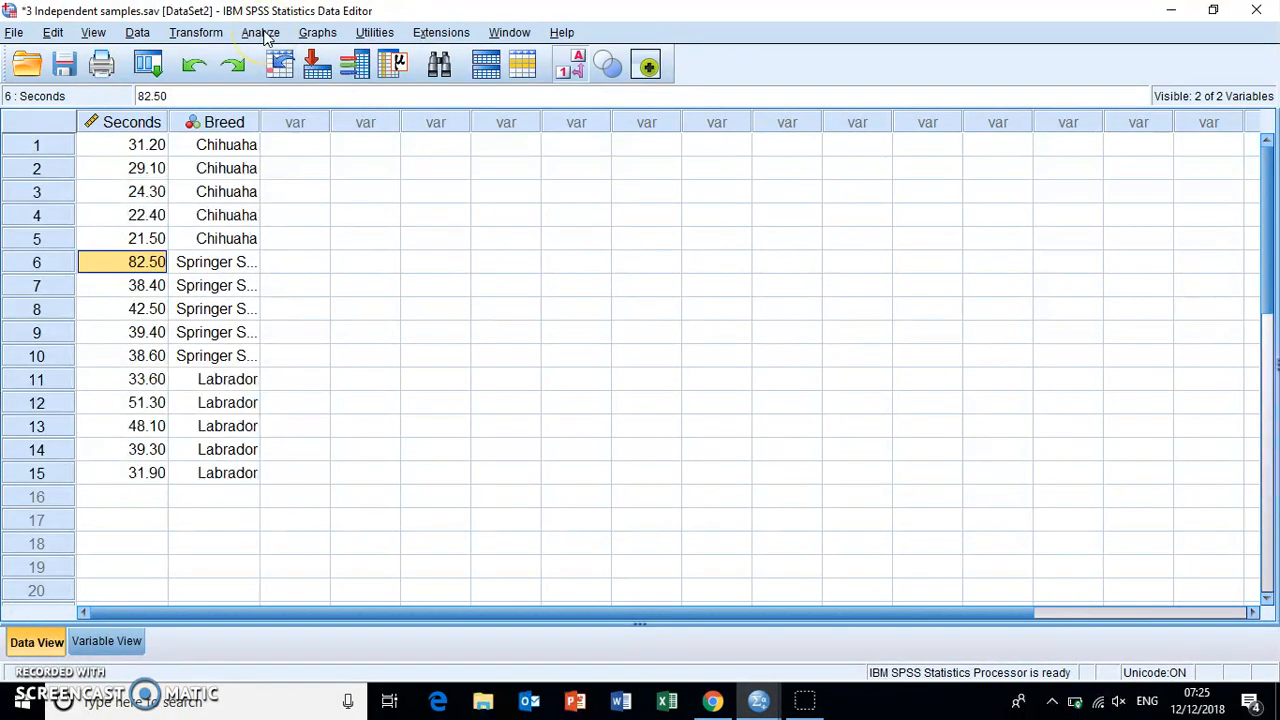
click(262, 34)
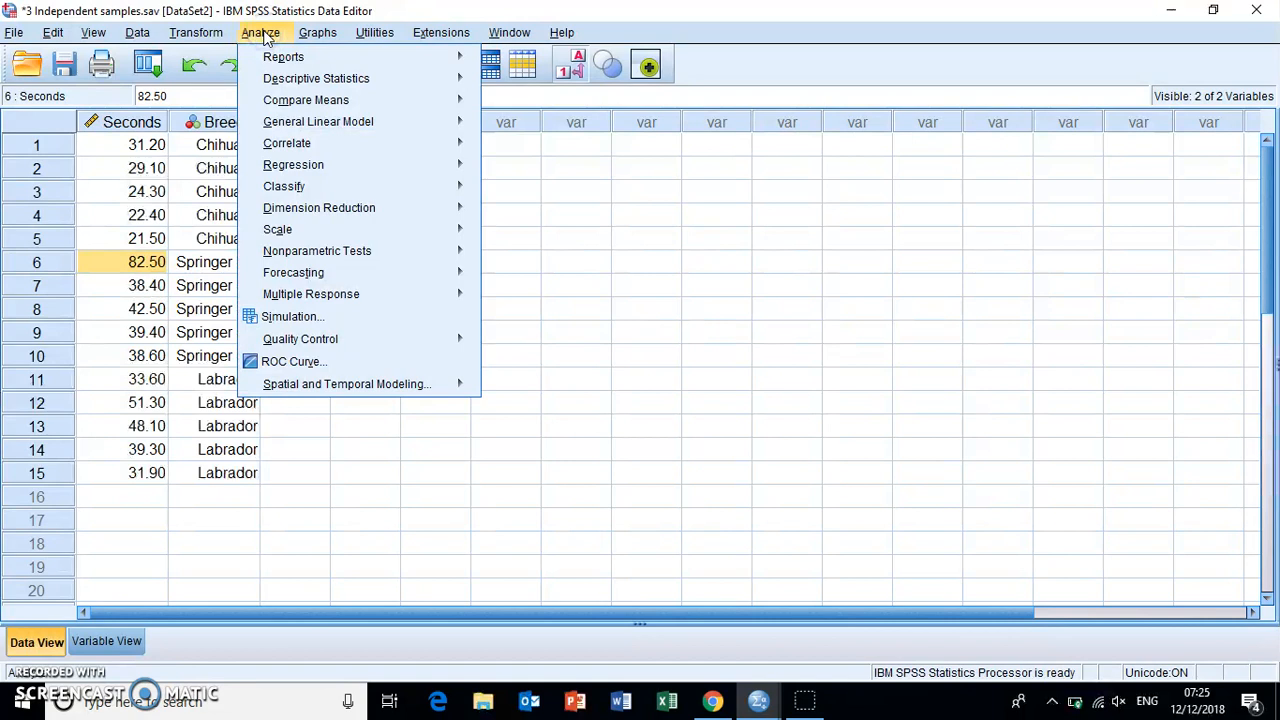
click(310, 254)
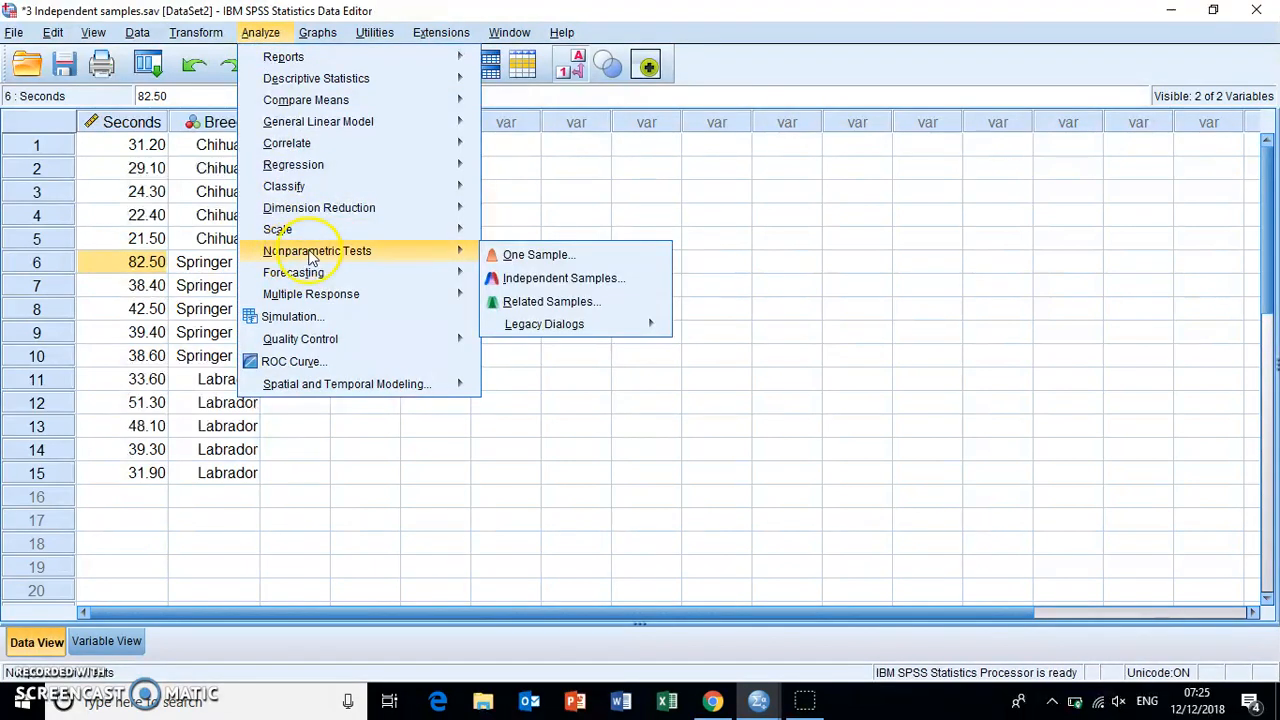
click(615, 326)
click(748, 430)
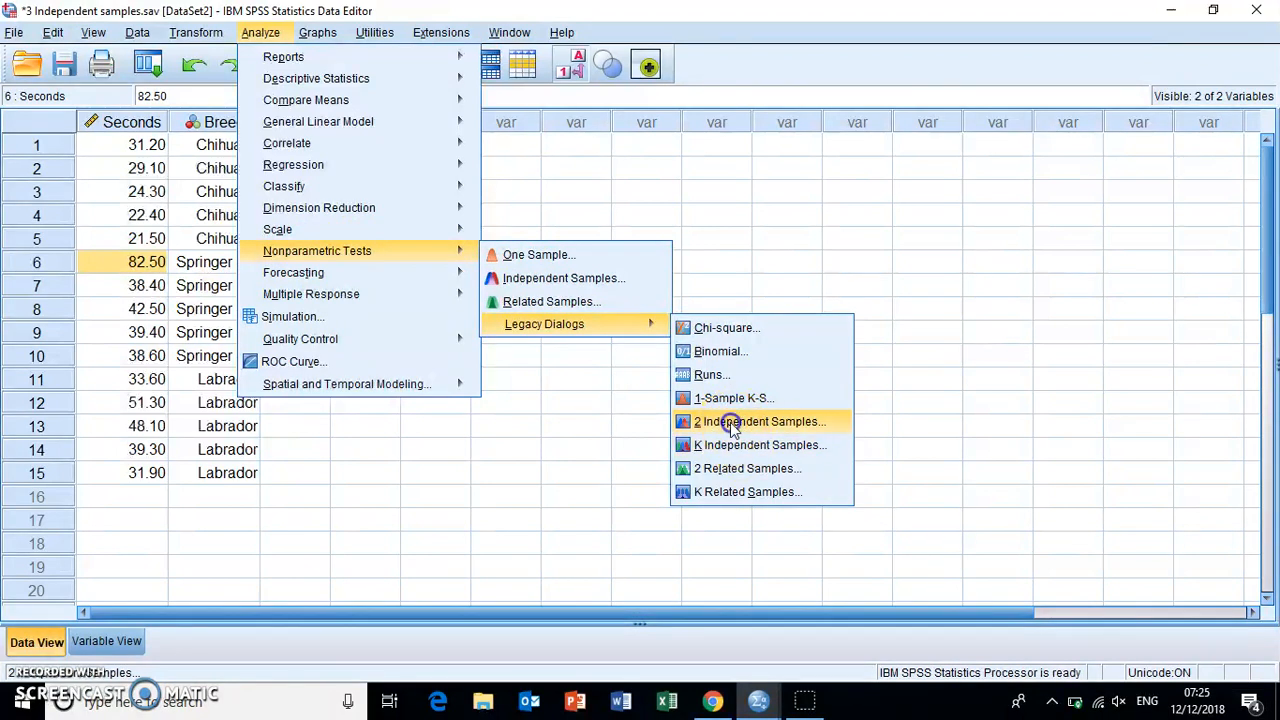
click(730, 421)
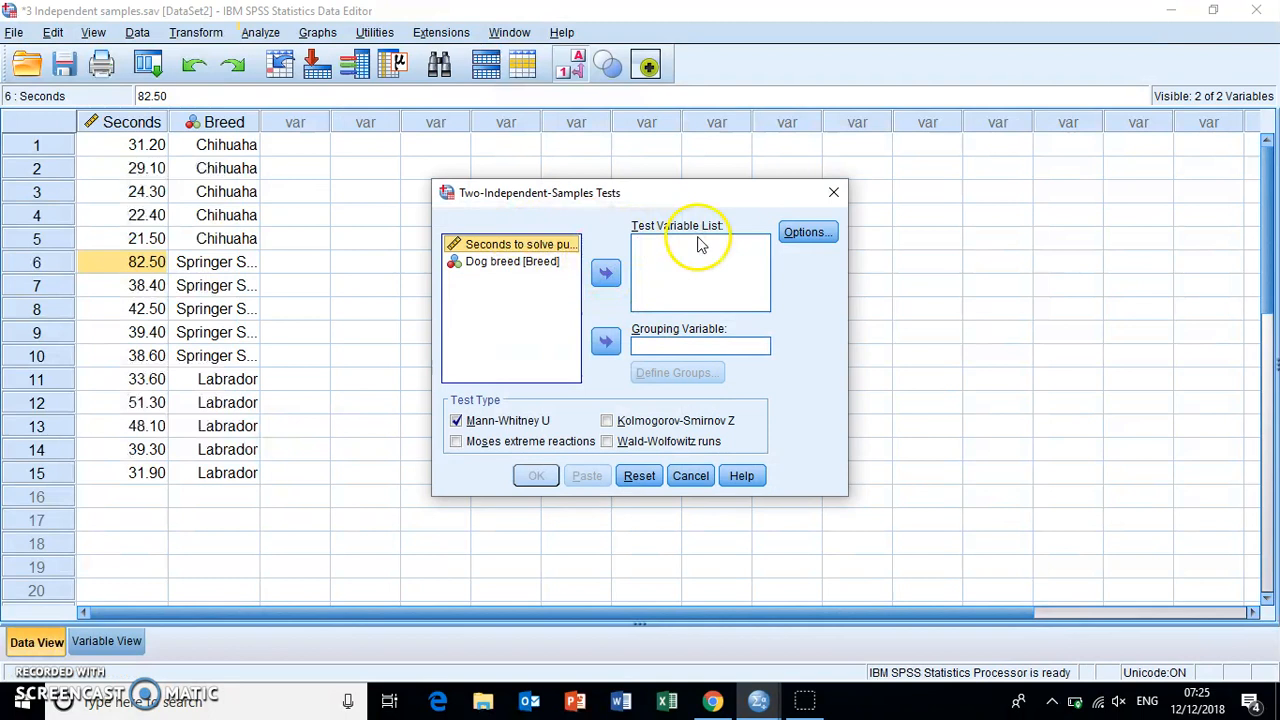
click(605, 271)
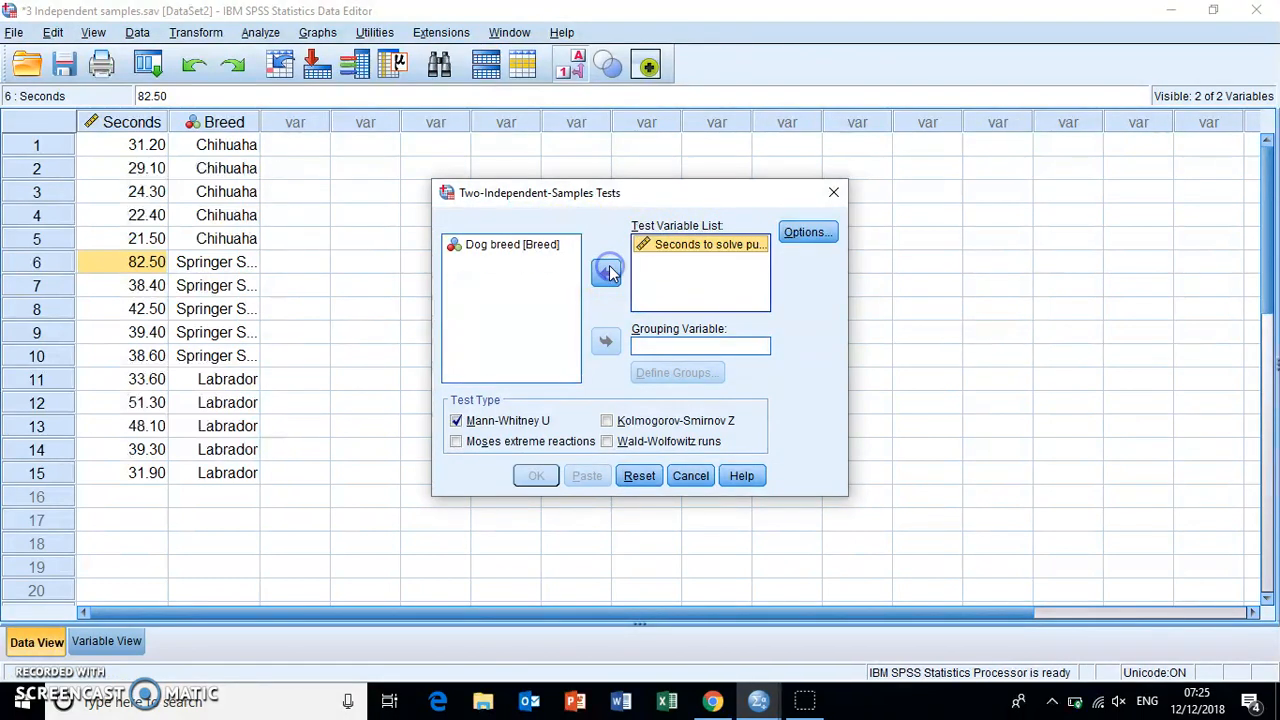
click(512, 247)
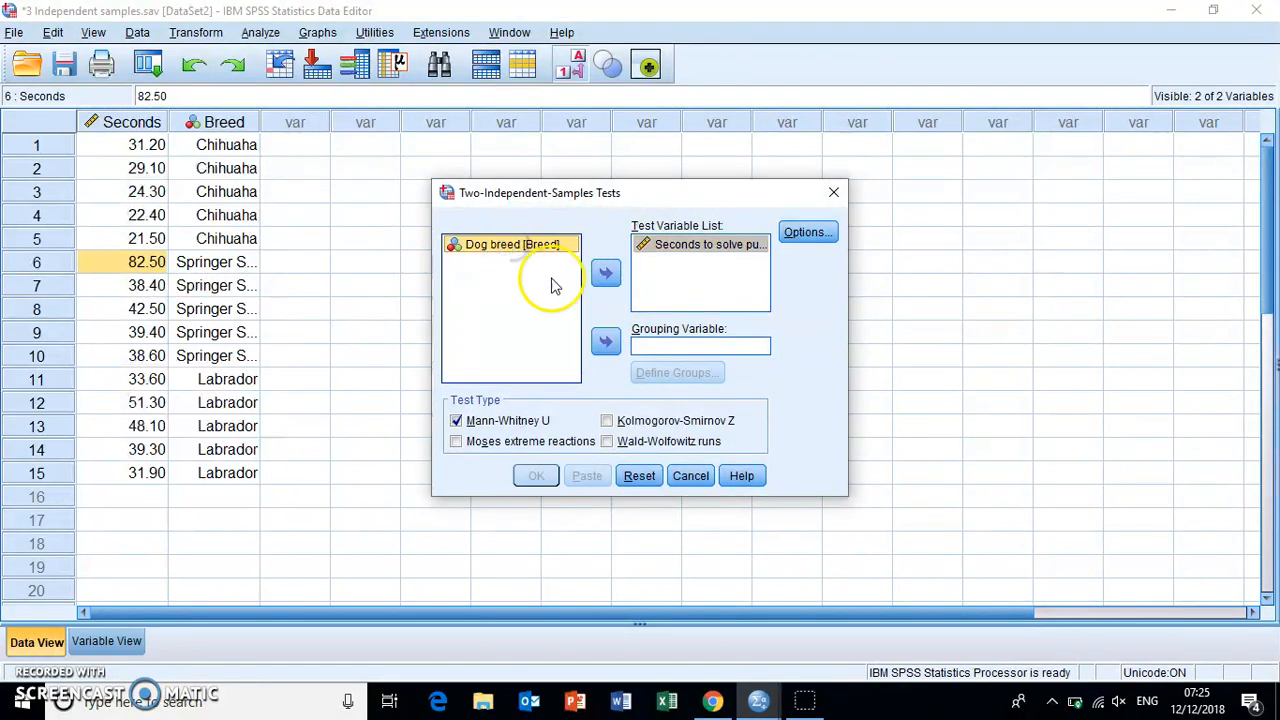
click(606, 344)
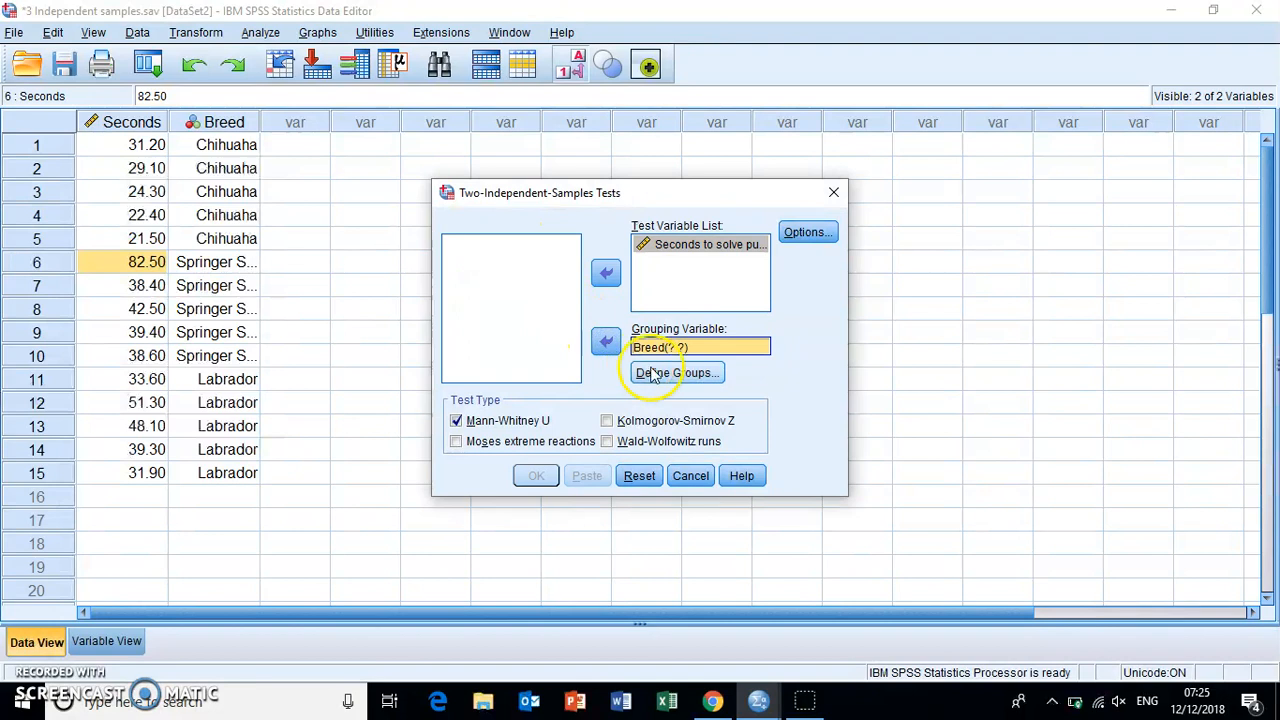
- Define the Breed groups for the Mann-Whitney comparison as Group 1 = 1 and Group 2 = 2
click(670, 374)
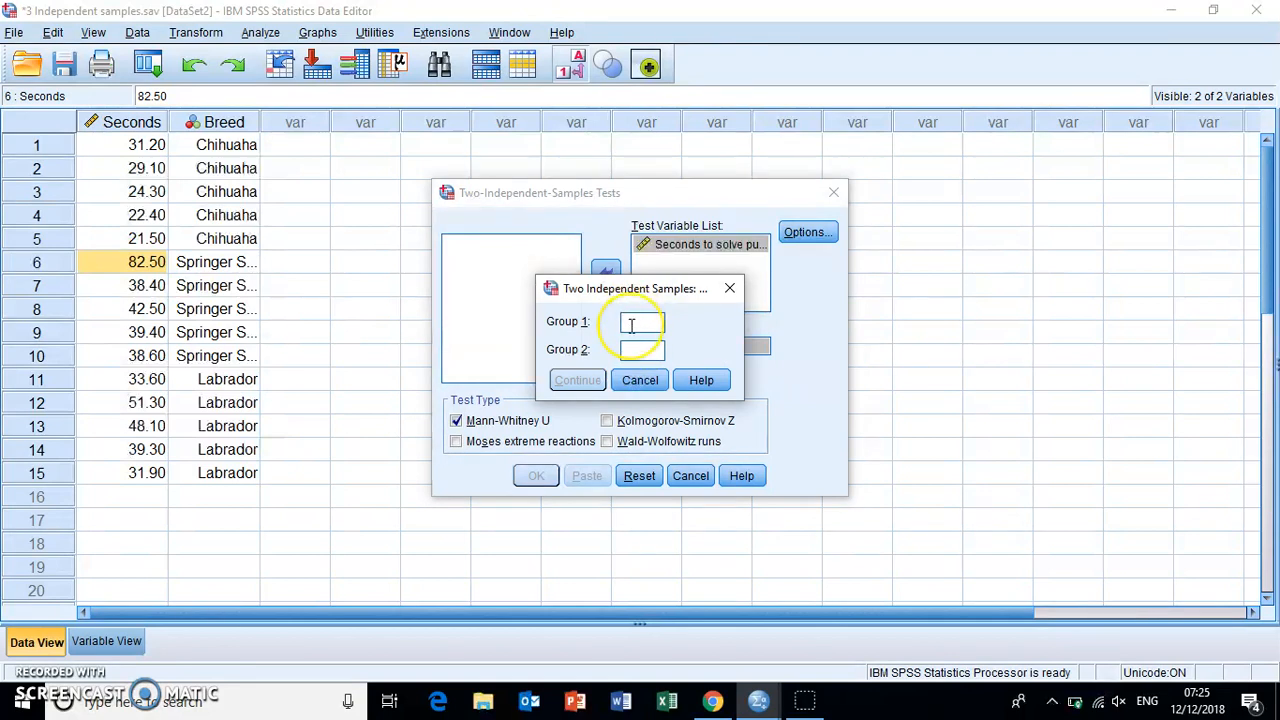
click(631, 352)
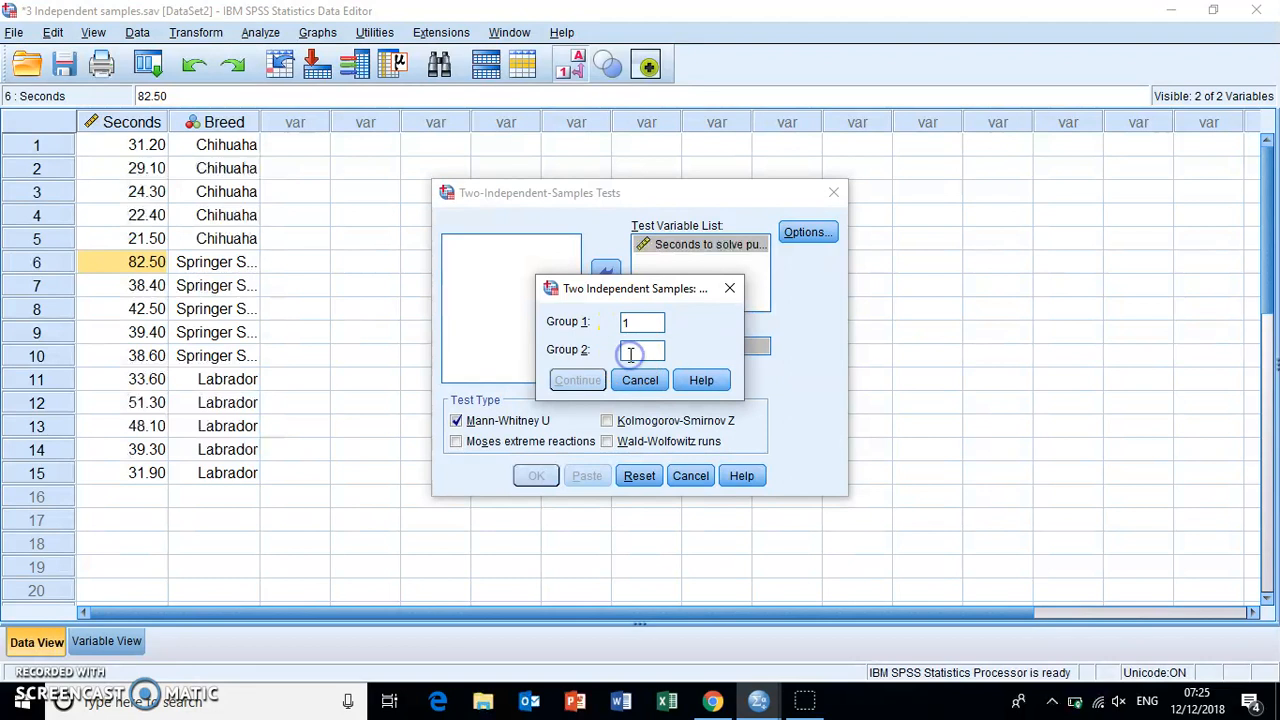
text(2)
- Try the other breed pairings in the group definition: 1 with 3, and 2 with 3
click(645, 356)
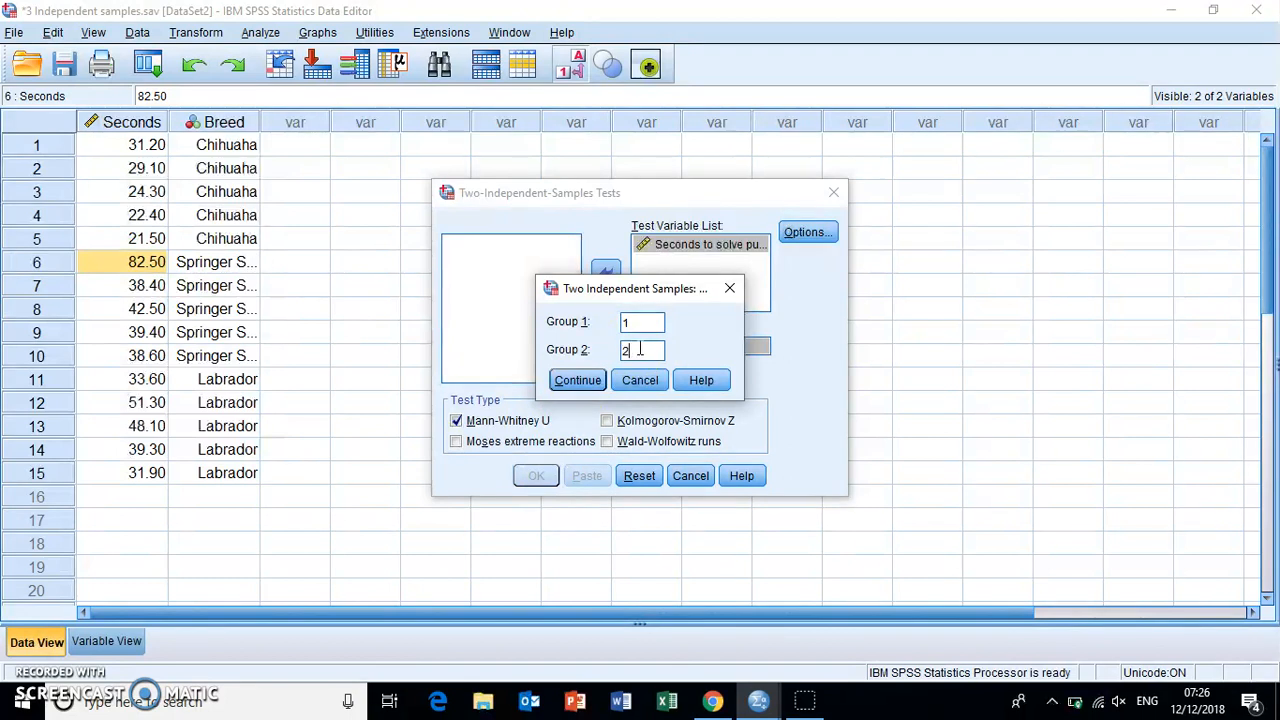
key(BackSpace)
text(3)
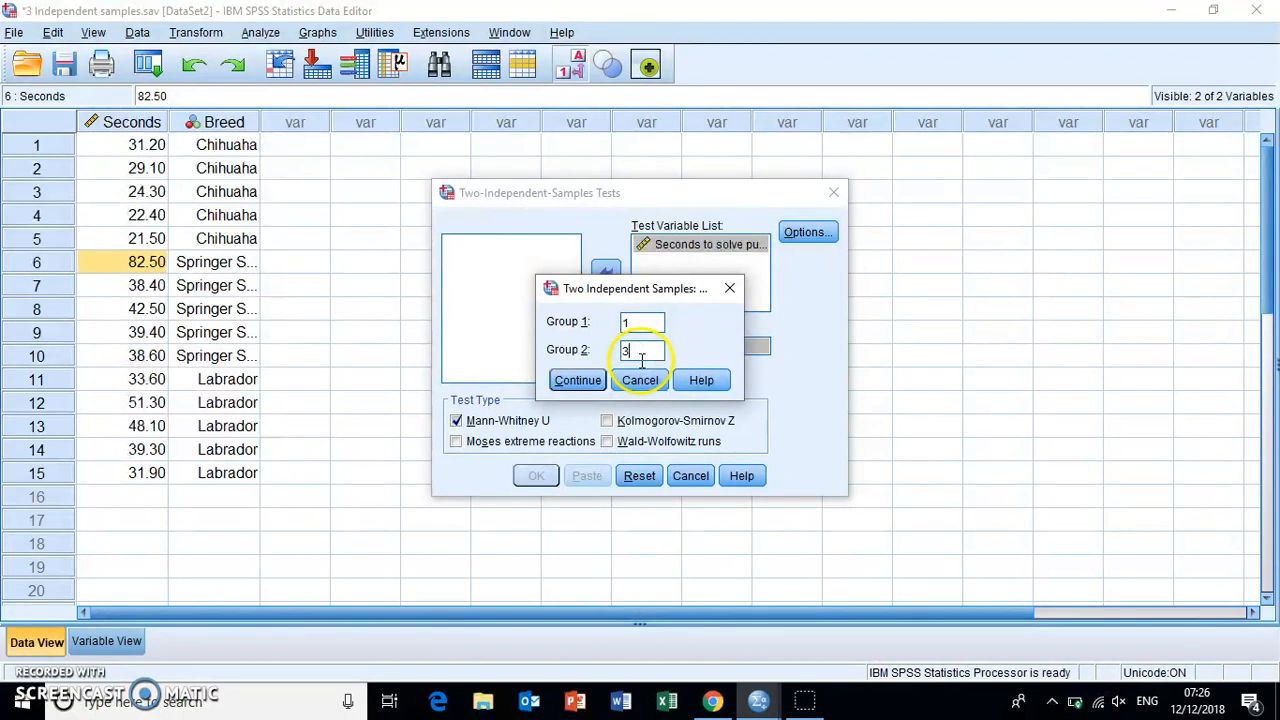
click(635, 321)
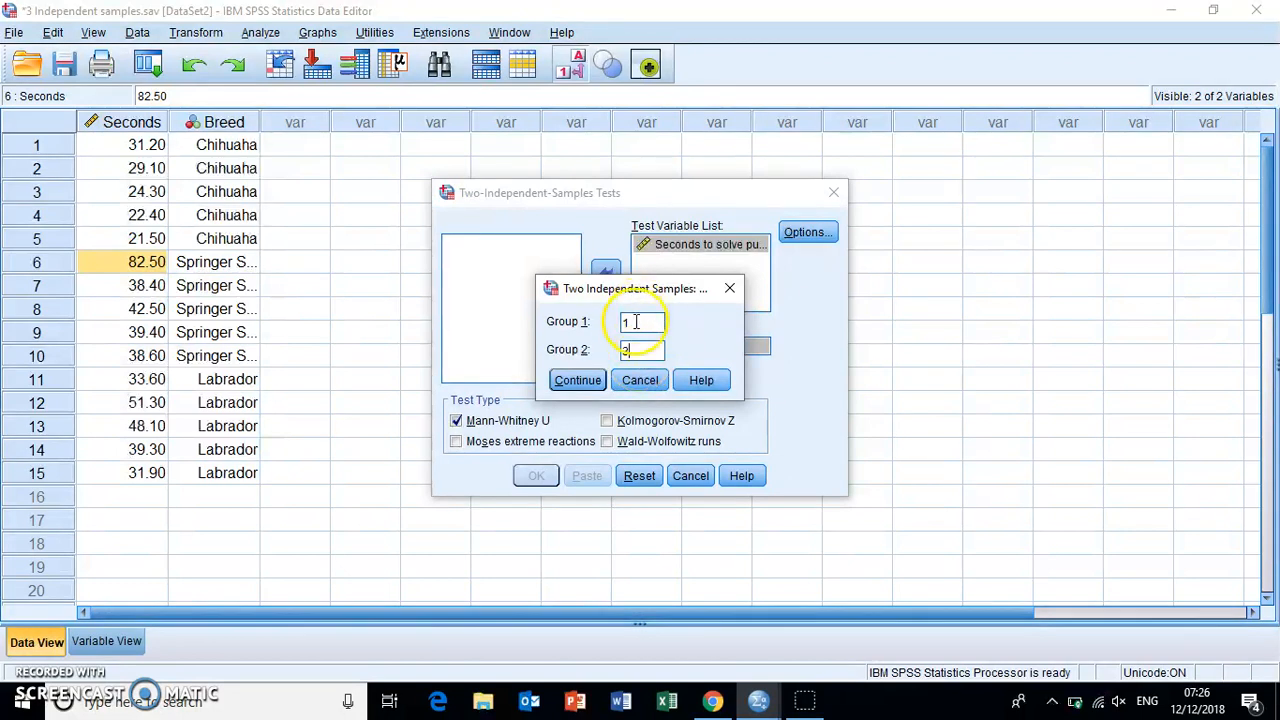
key(BackSpace)
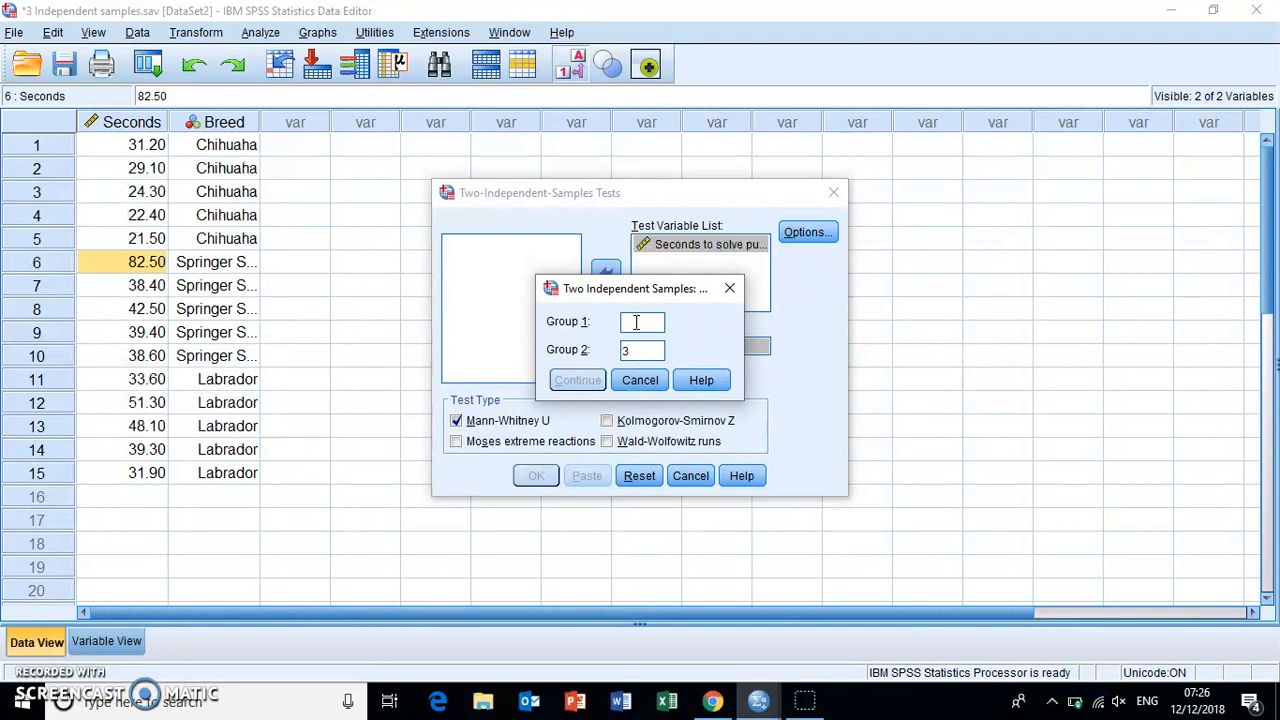
text(2)
click(636, 343)
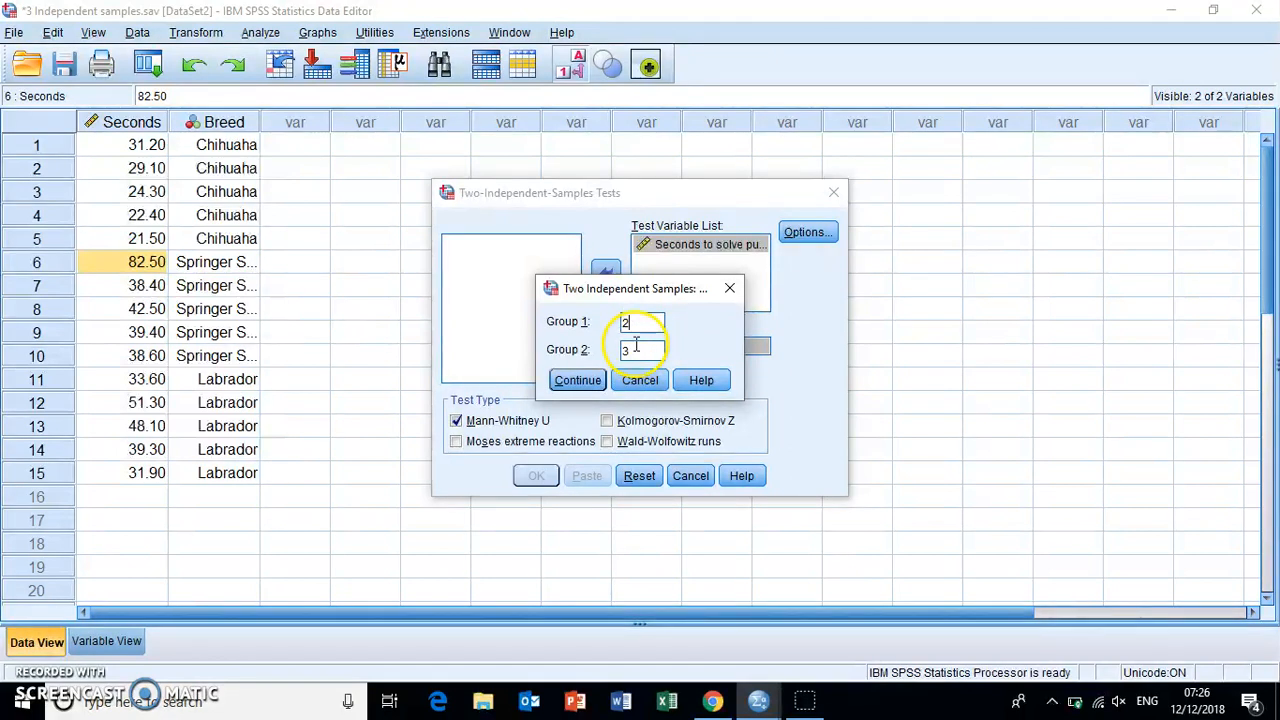
- Define Group 1 as 1 and Group 2 as 2 for Breed, and run the Mann-Whitney U test
click(636, 323)
key(BackSpace)
text(1)
click(634, 350)
key(BackSpace)
text(2)
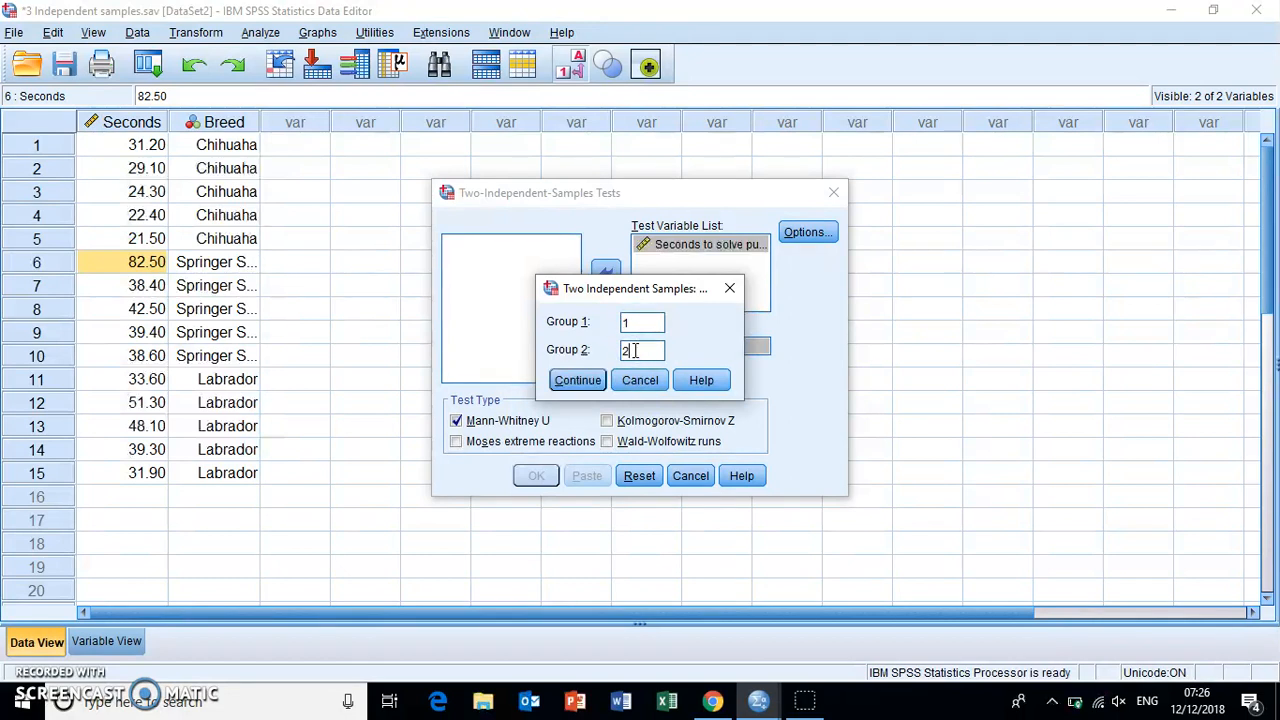
click(583, 381)
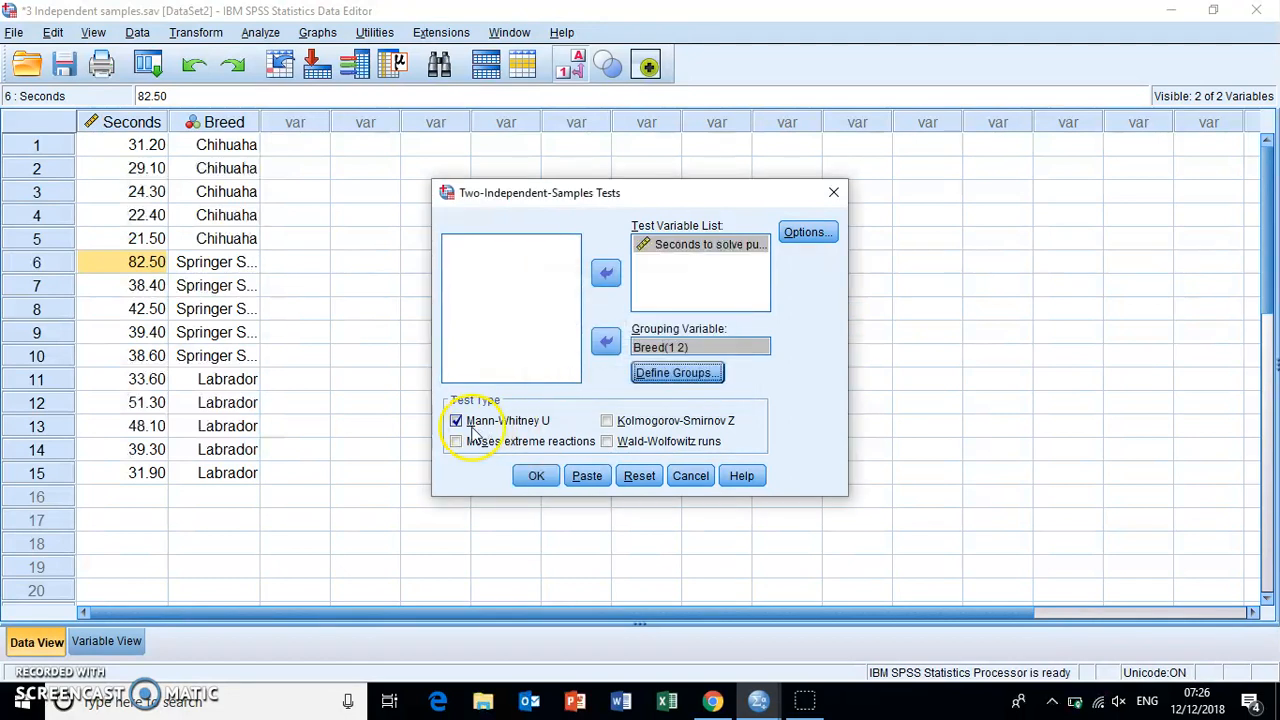
click(545, 478)
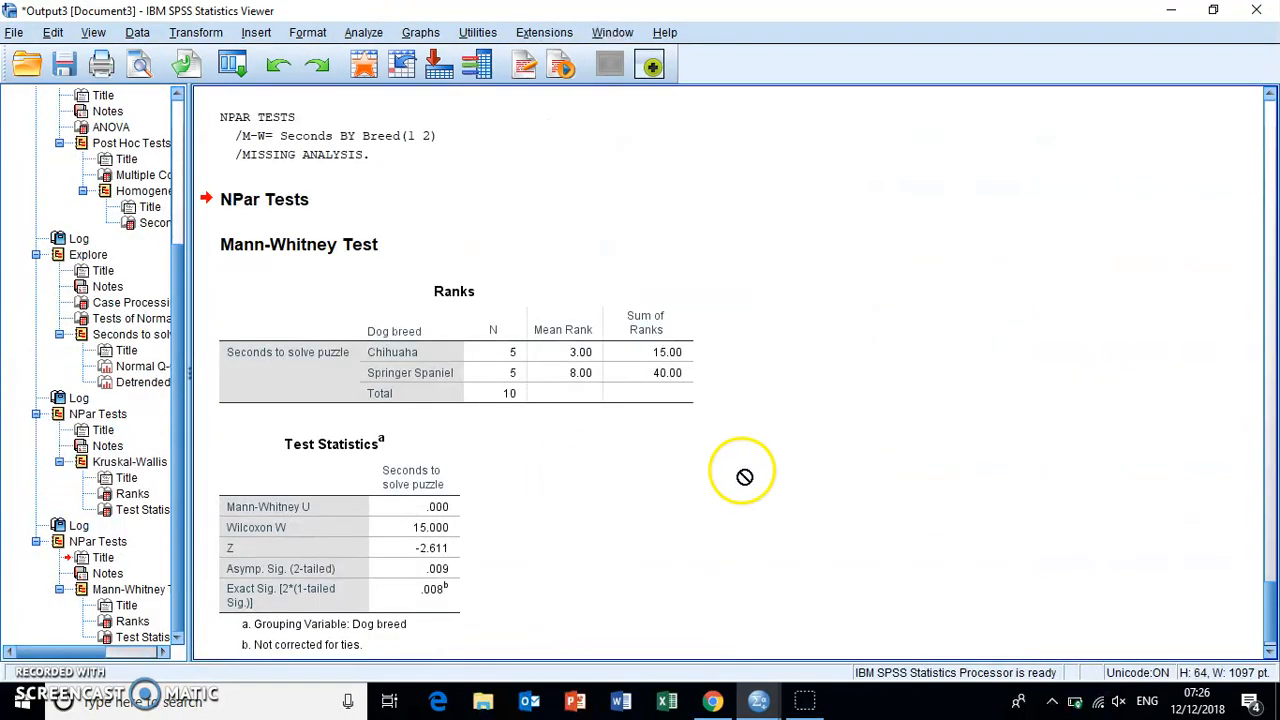
- Examine the Mann-Whitney Test Statistics table, checking the two-tailed asymptotic significance for the Chihuaha and Springer Spaniel comparison
click(455, 570)
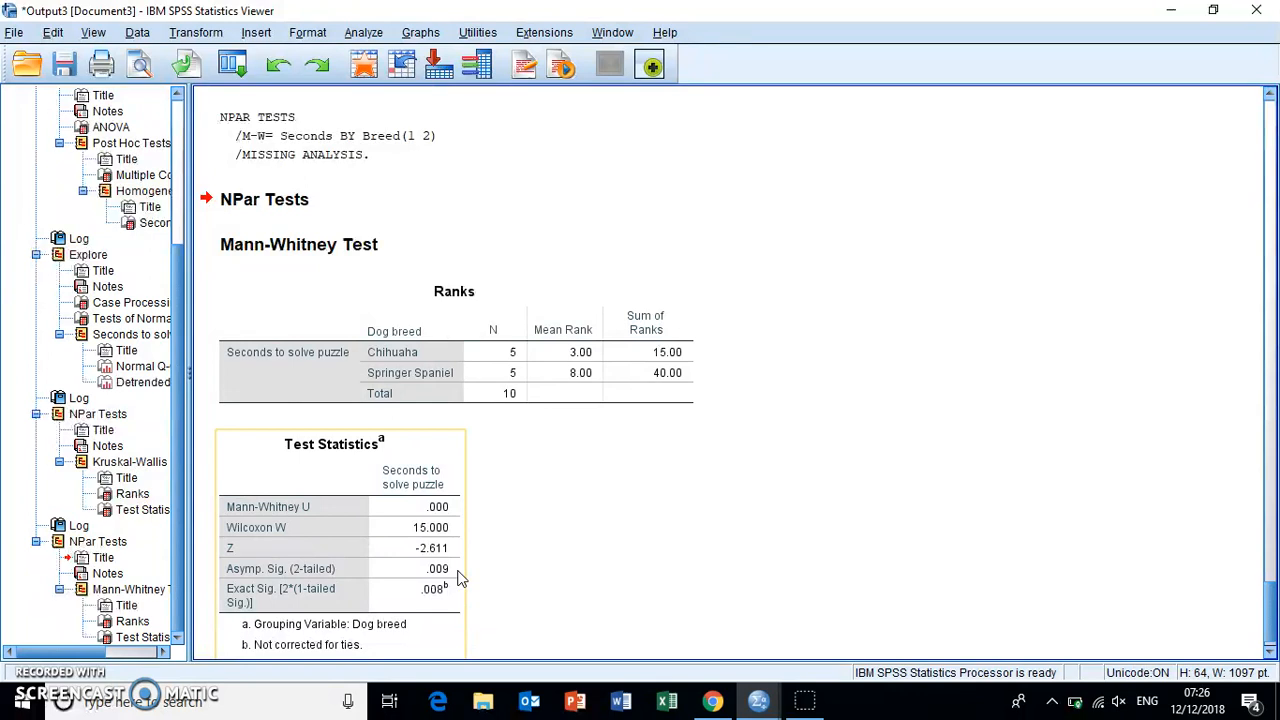
click(428, 574)
click(495, 565)
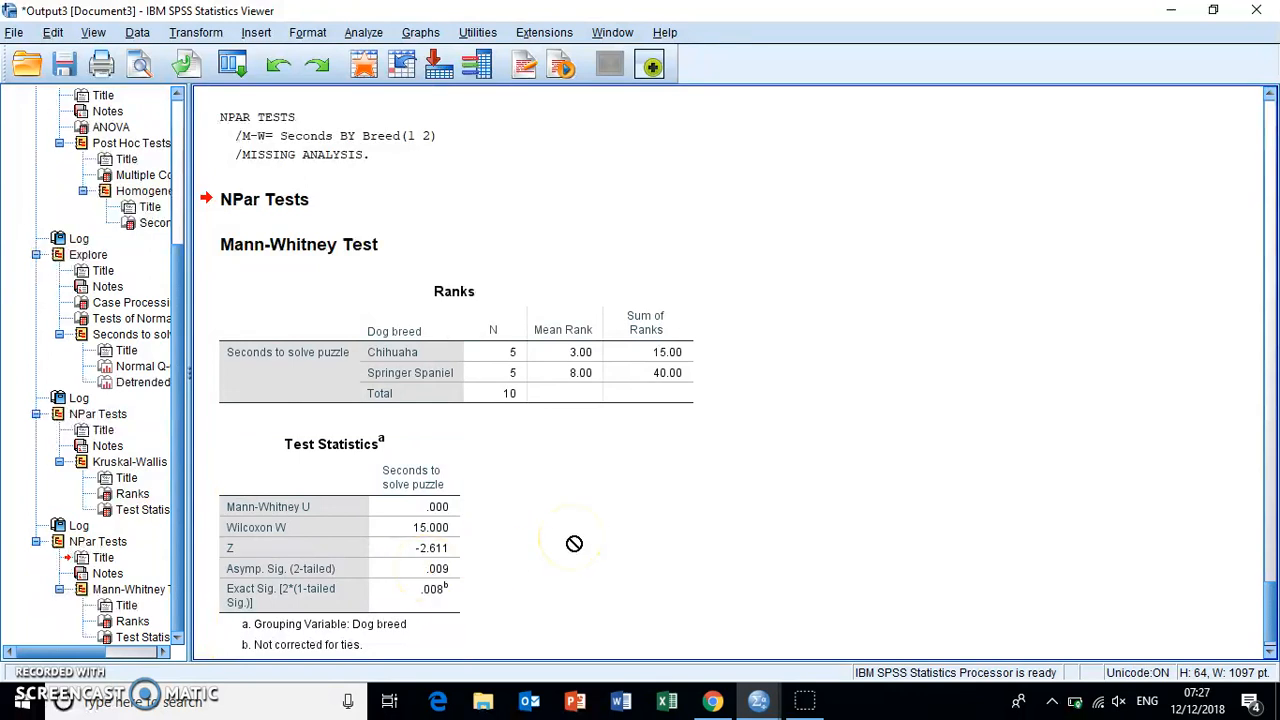
click(786, 506)
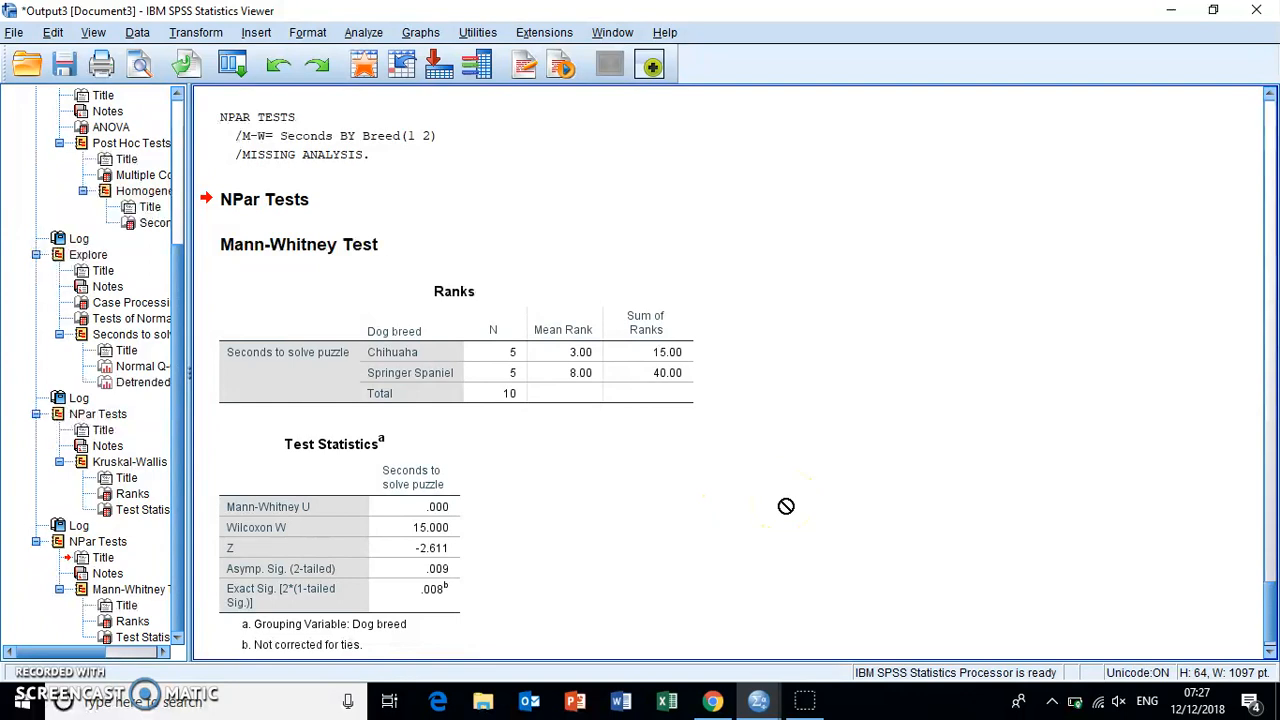